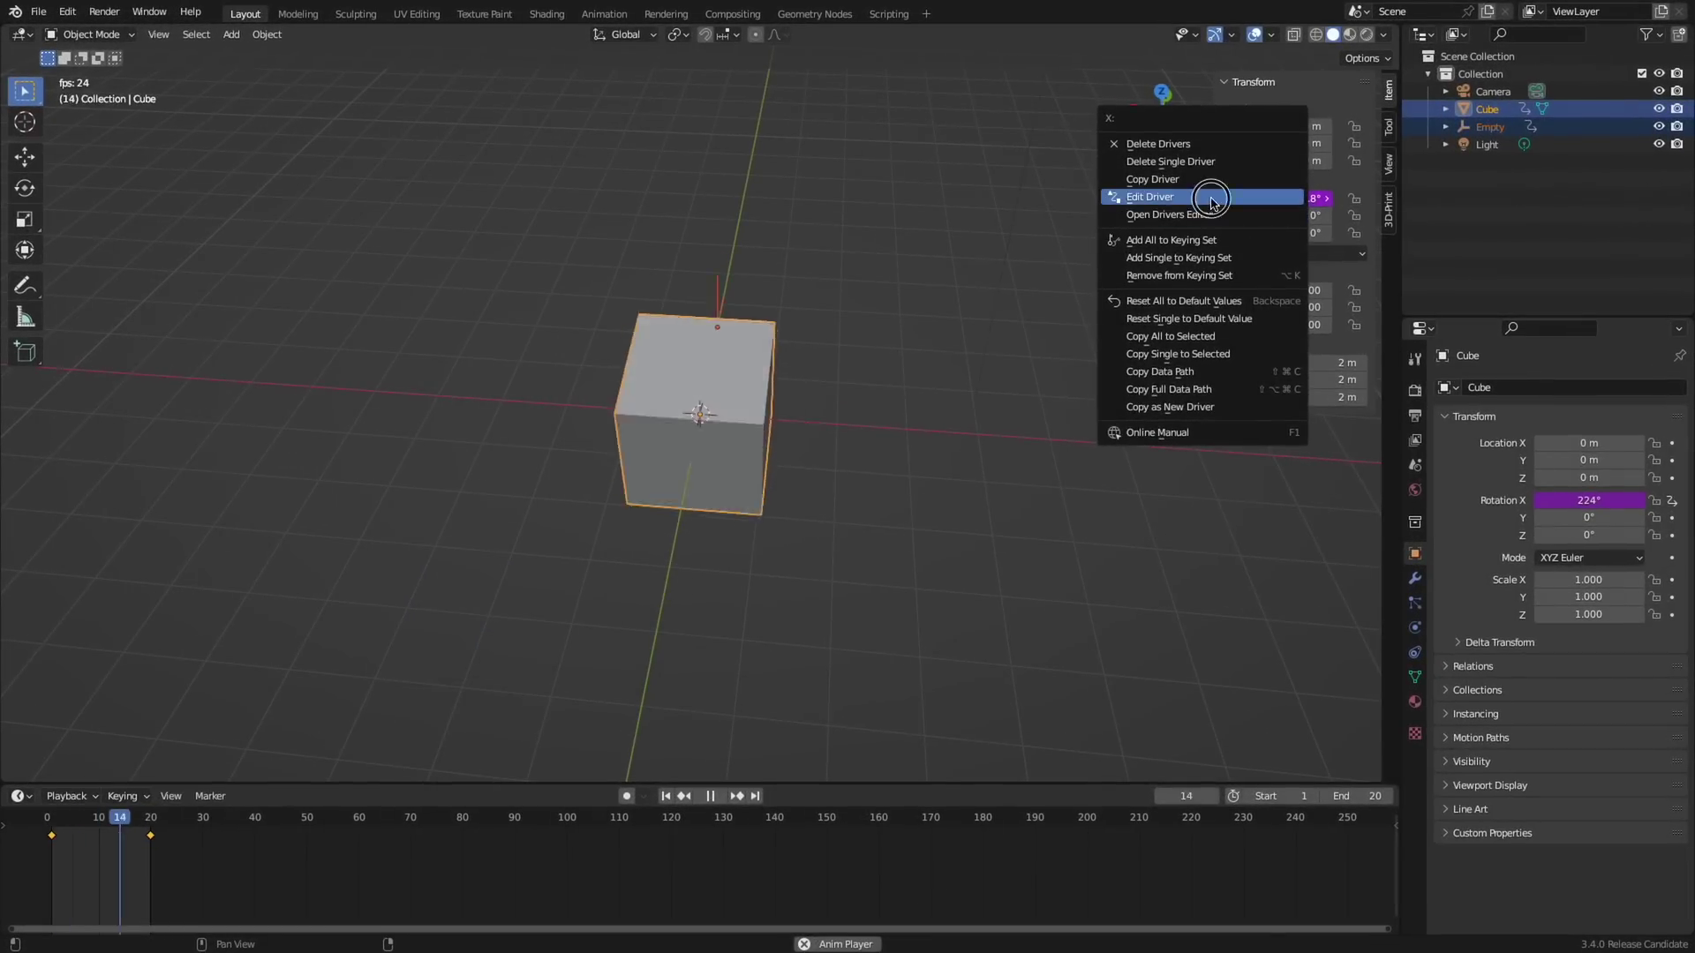
- Open the driver on the cube's X rotation for editing, try its Driver toggle, and show it in the Drivers Editor
click(1211, 201)
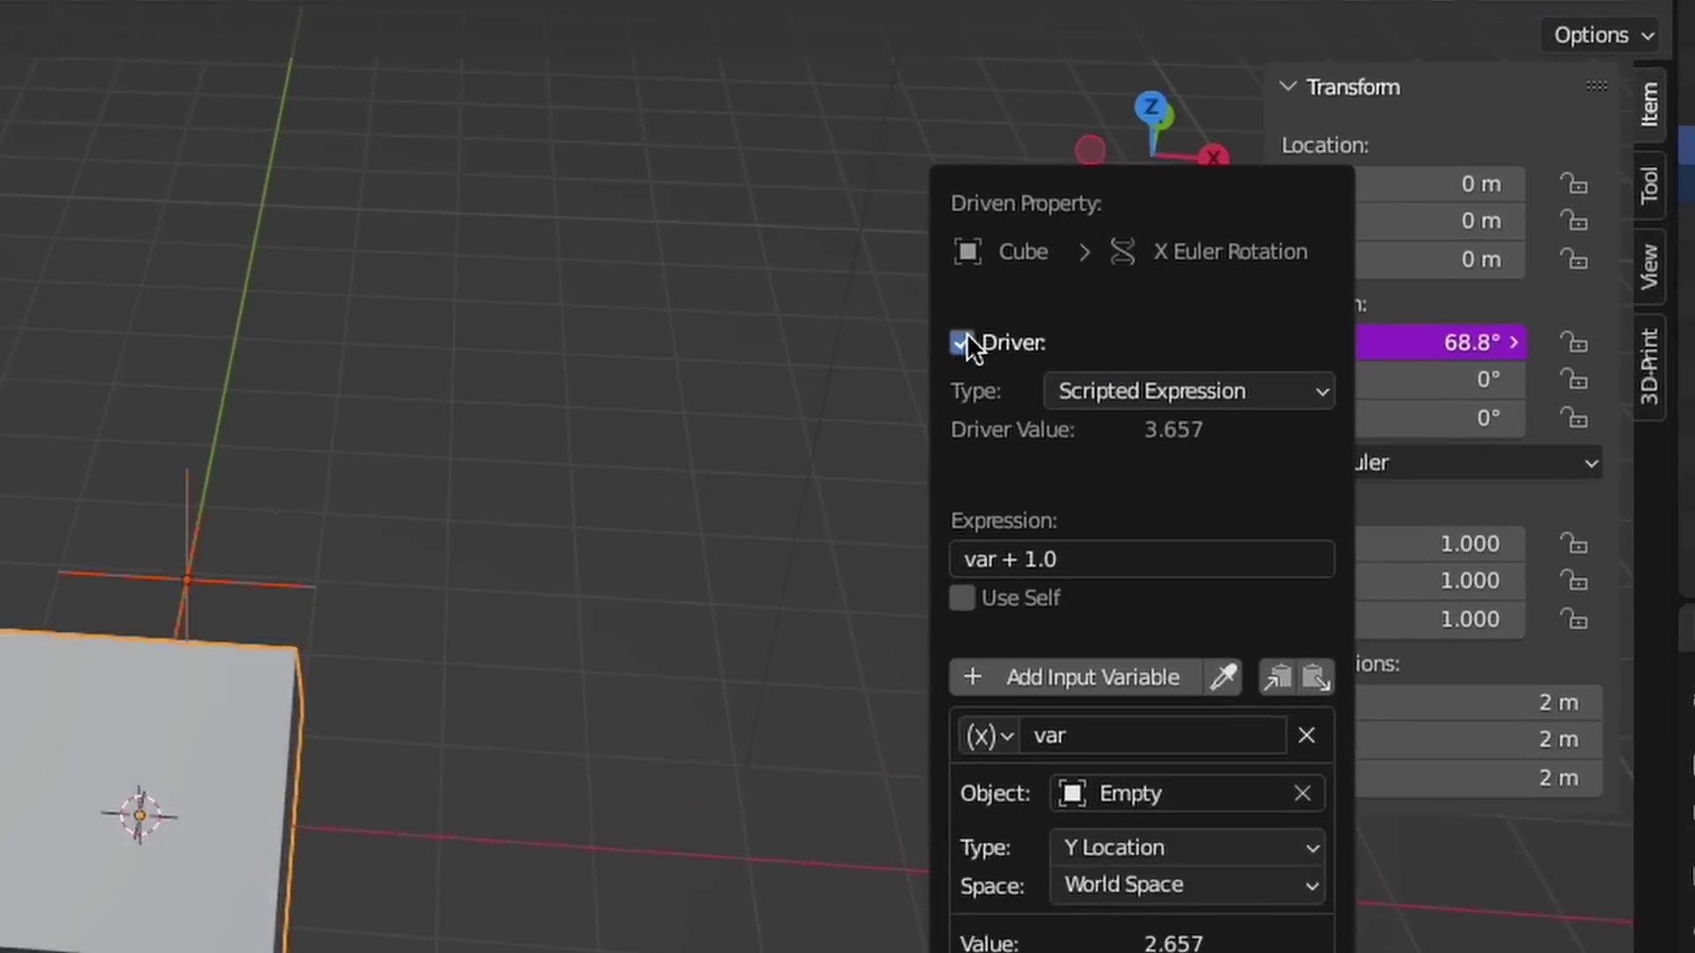
click(1075, 199)
click(926, 389)
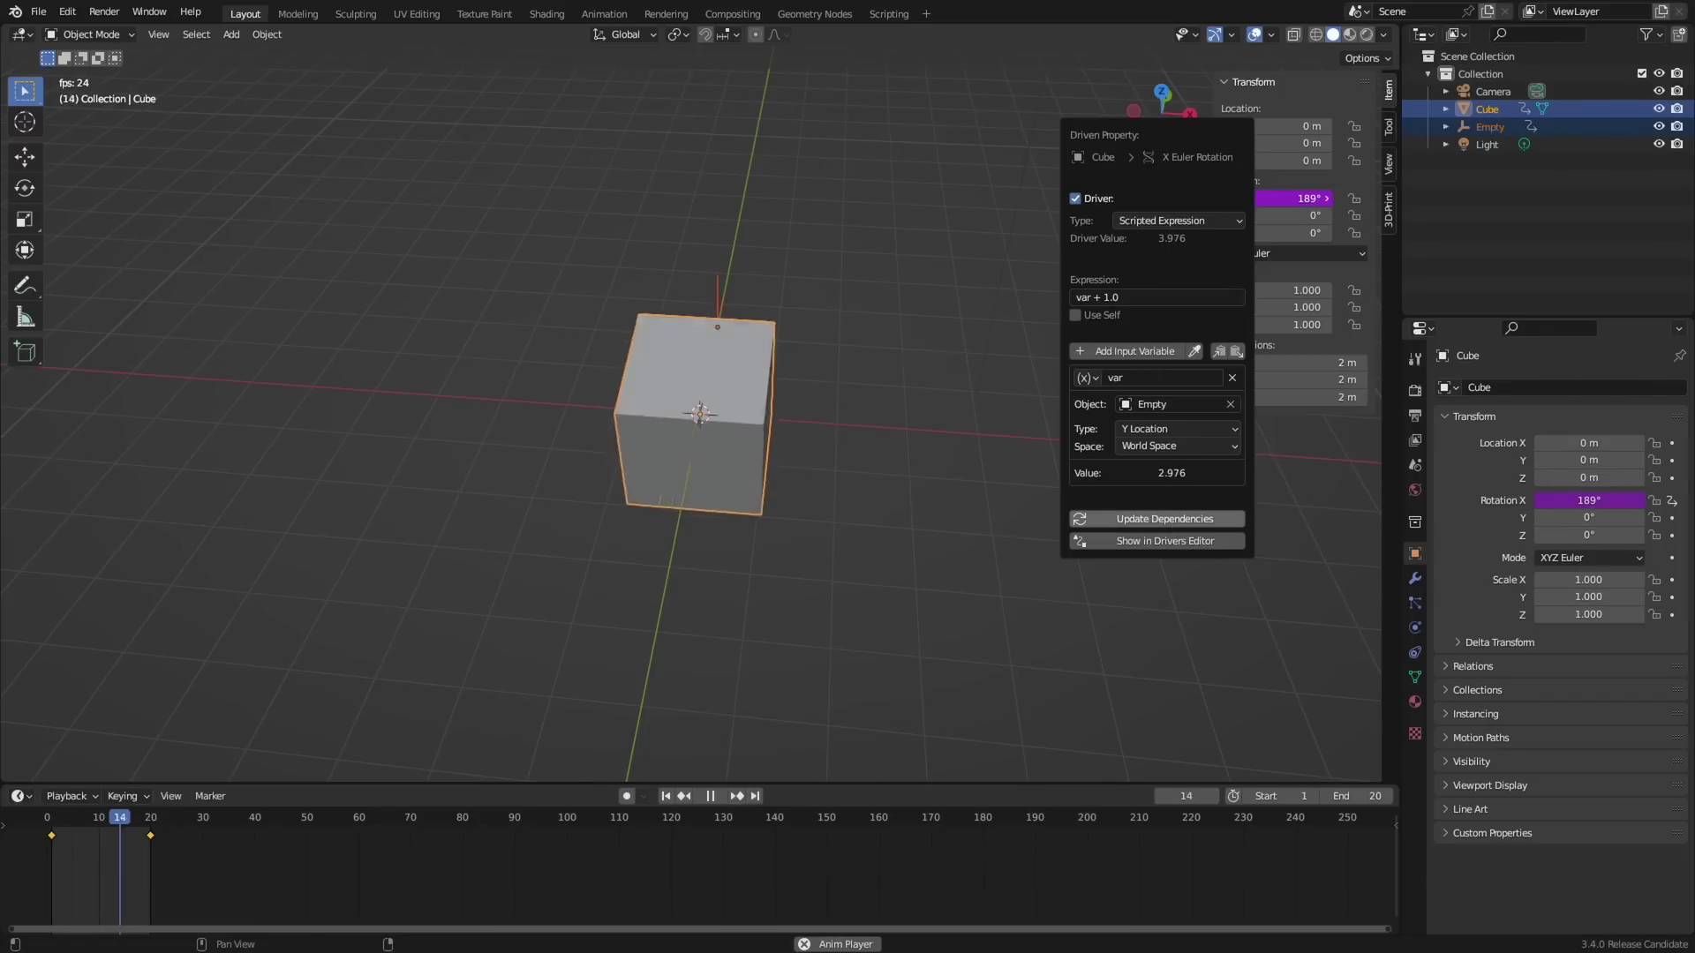
click(1188, 541)
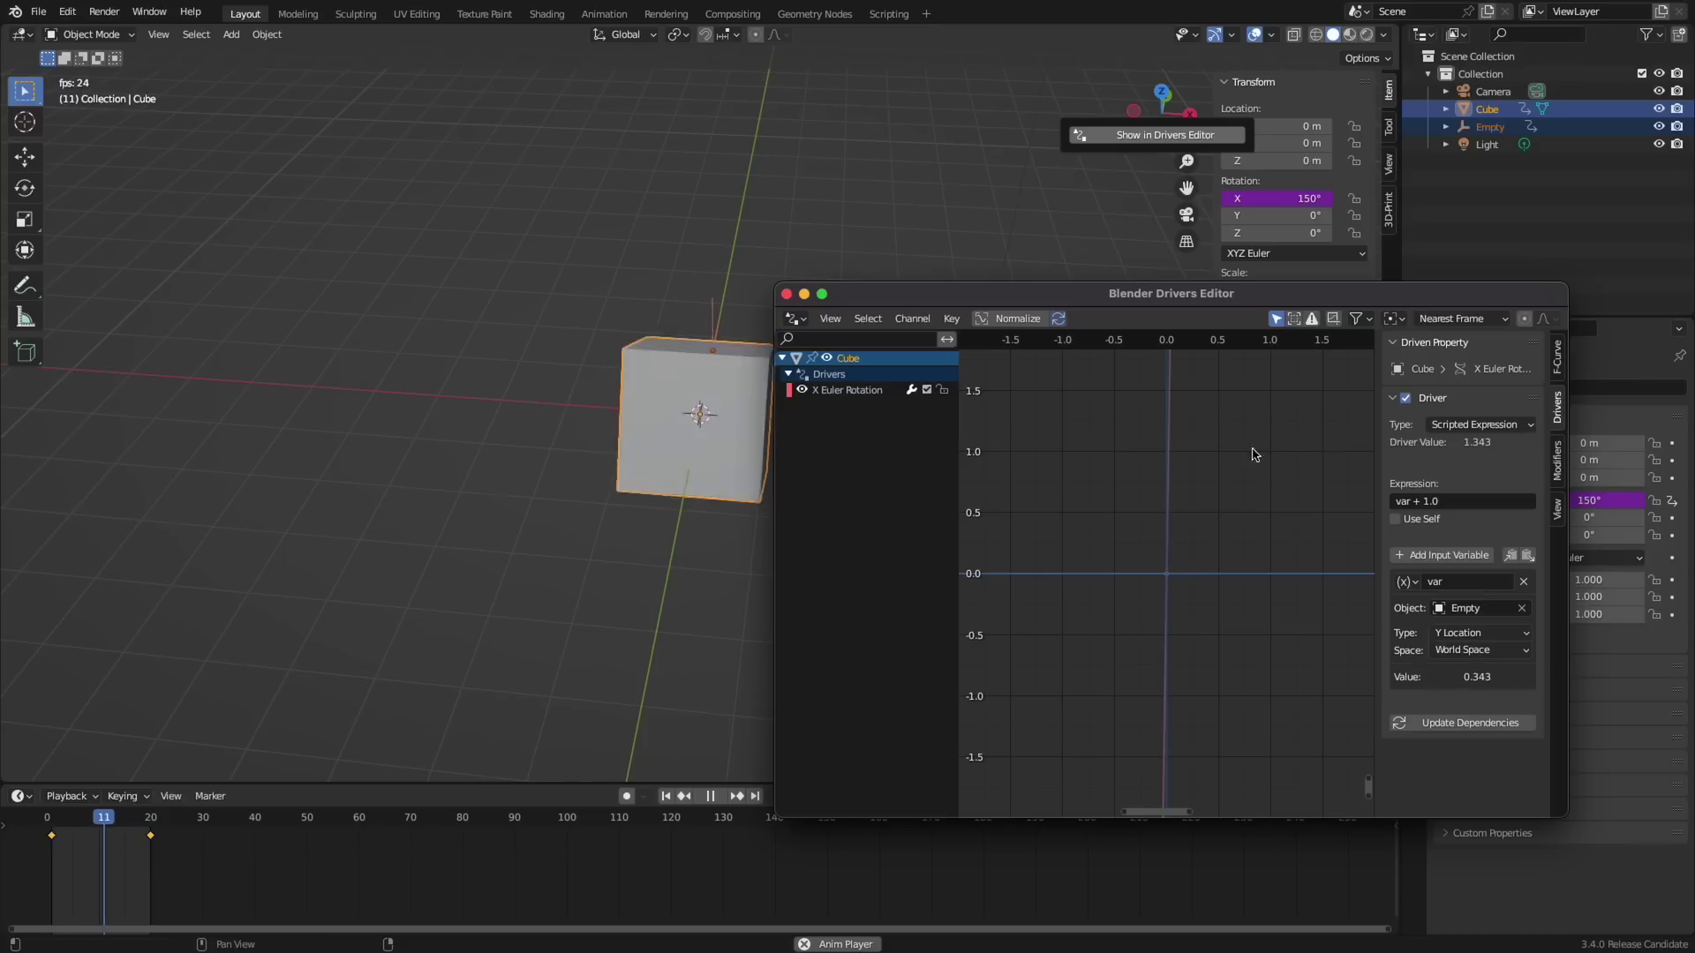
click(1406, 402)
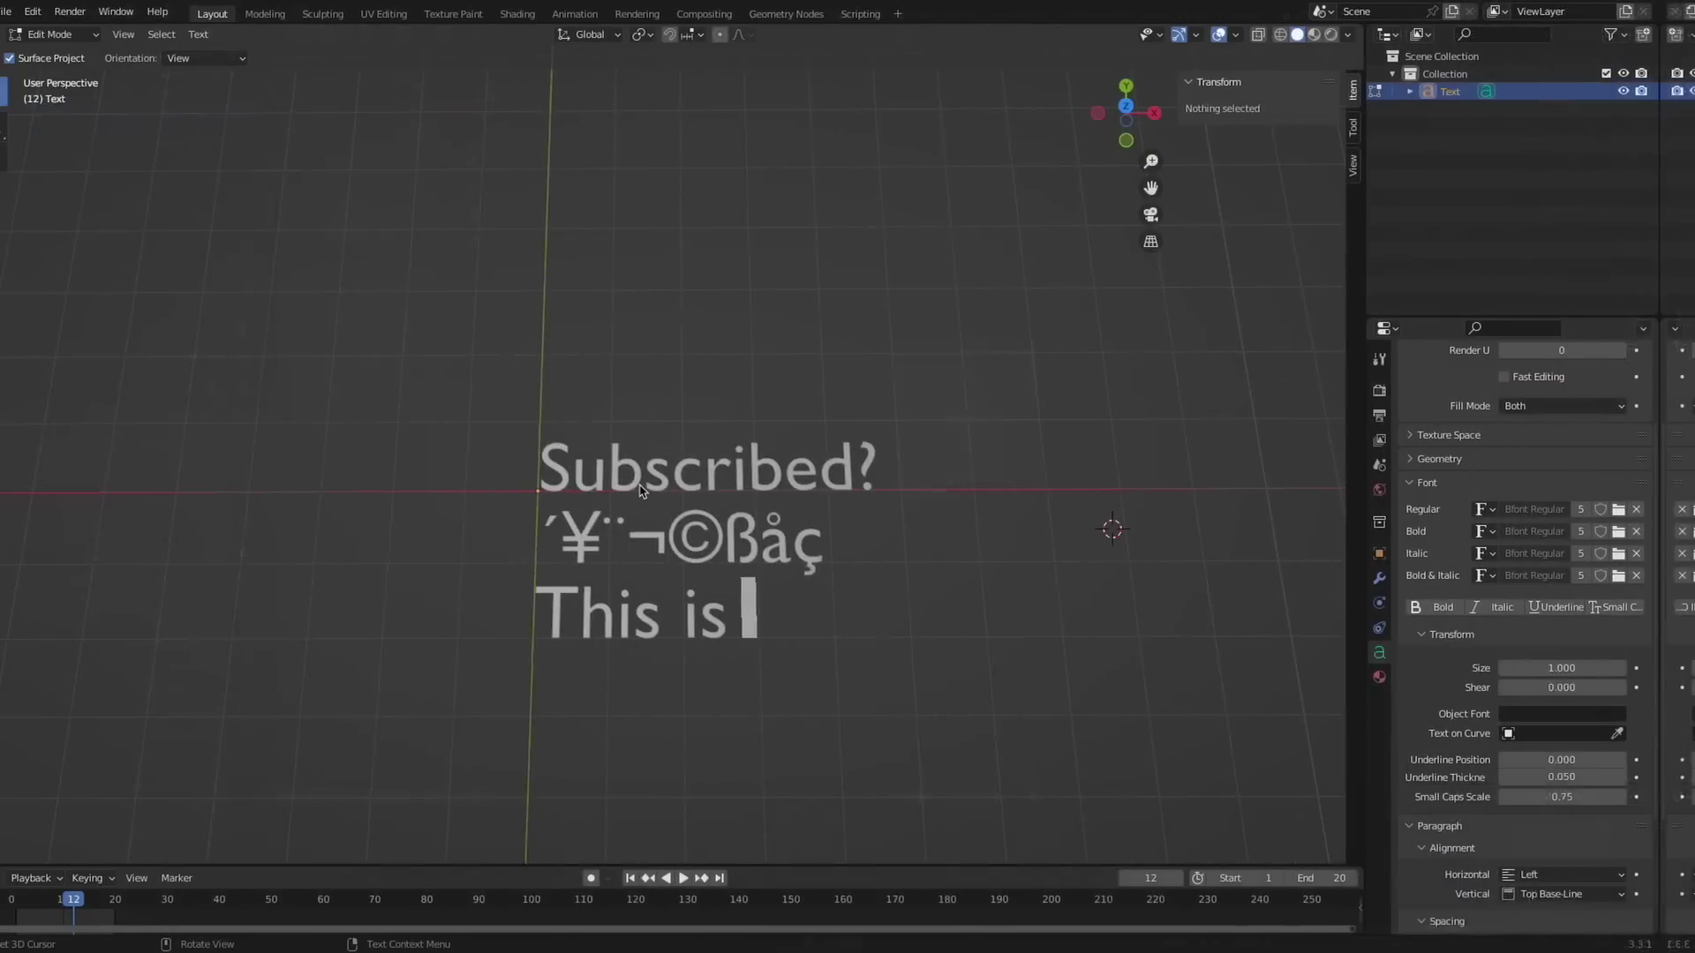
- Continue the text object's "This is" line with "some of the old", and enter "Now Way MORE" below the special-character line
text(some of the old)
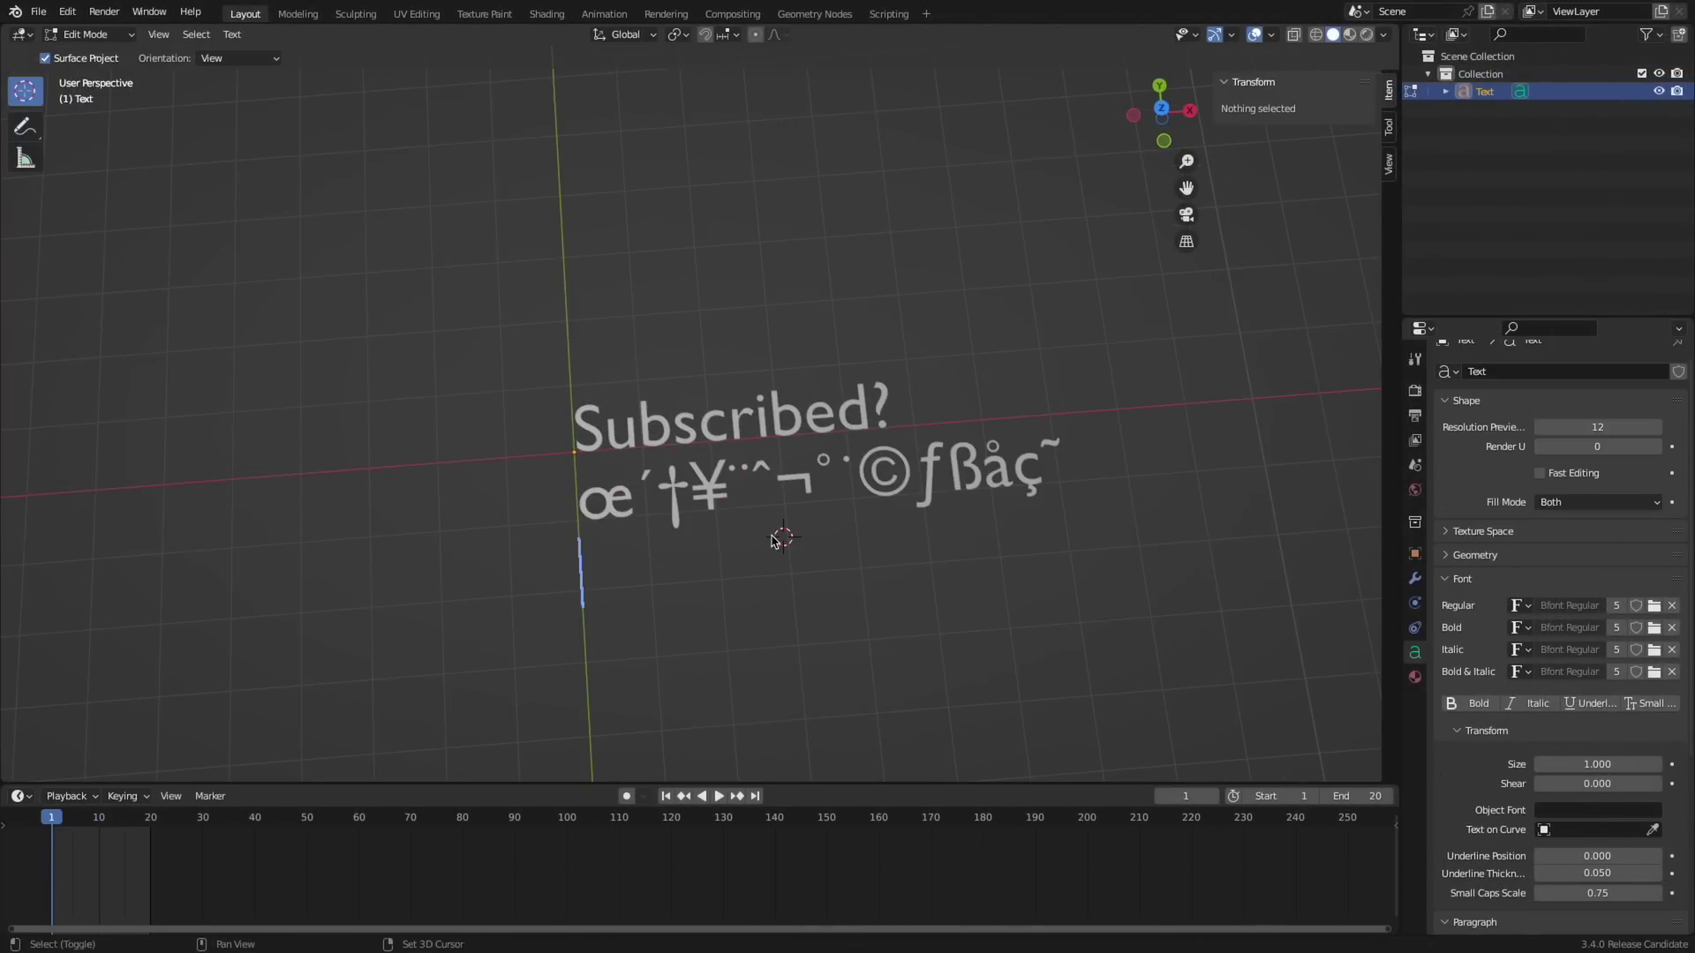
text(Now)
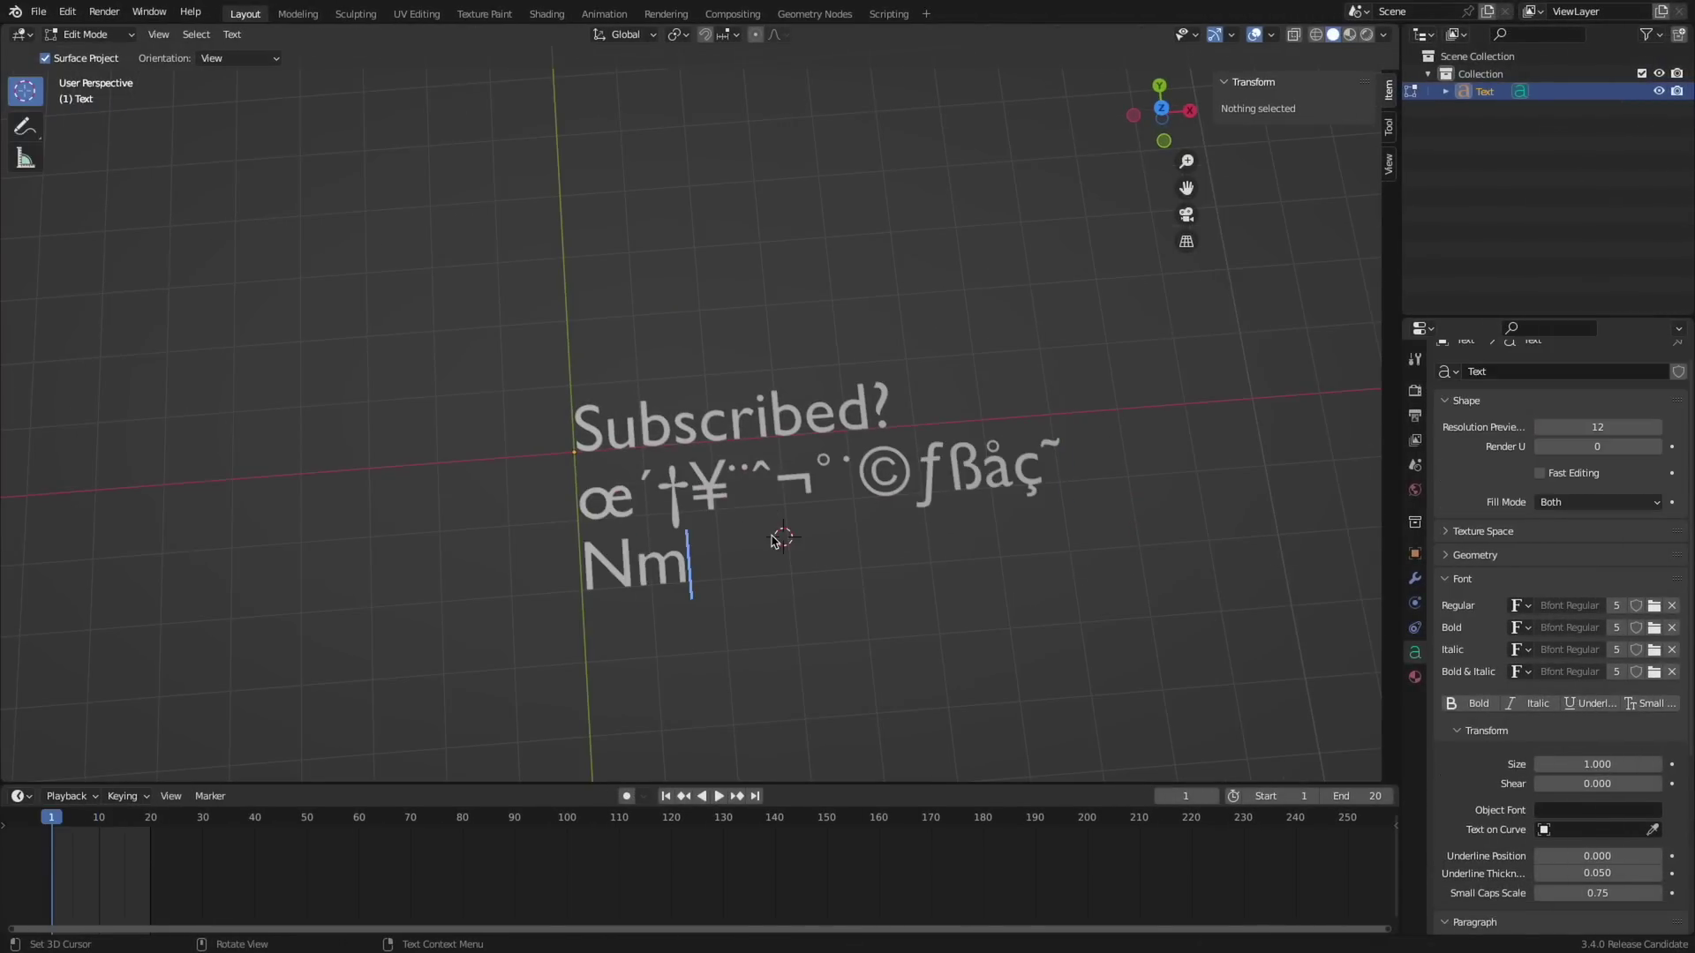
text( Way MOr)
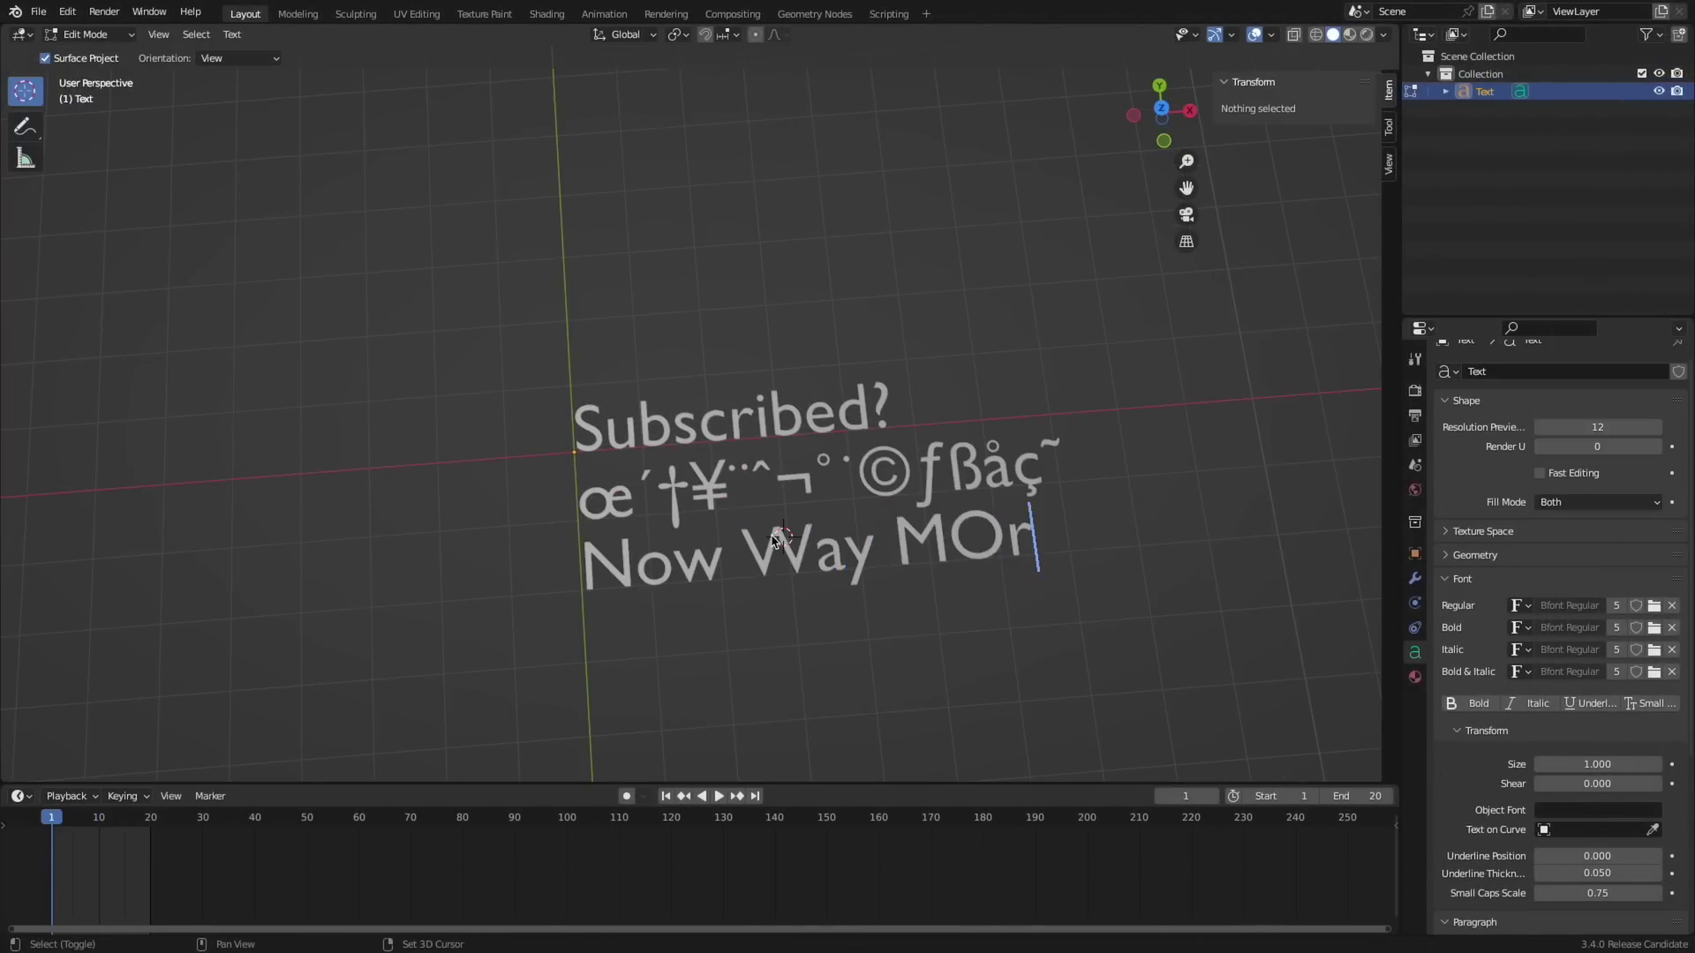
text(e)
key(BackSpace)
text(RE)
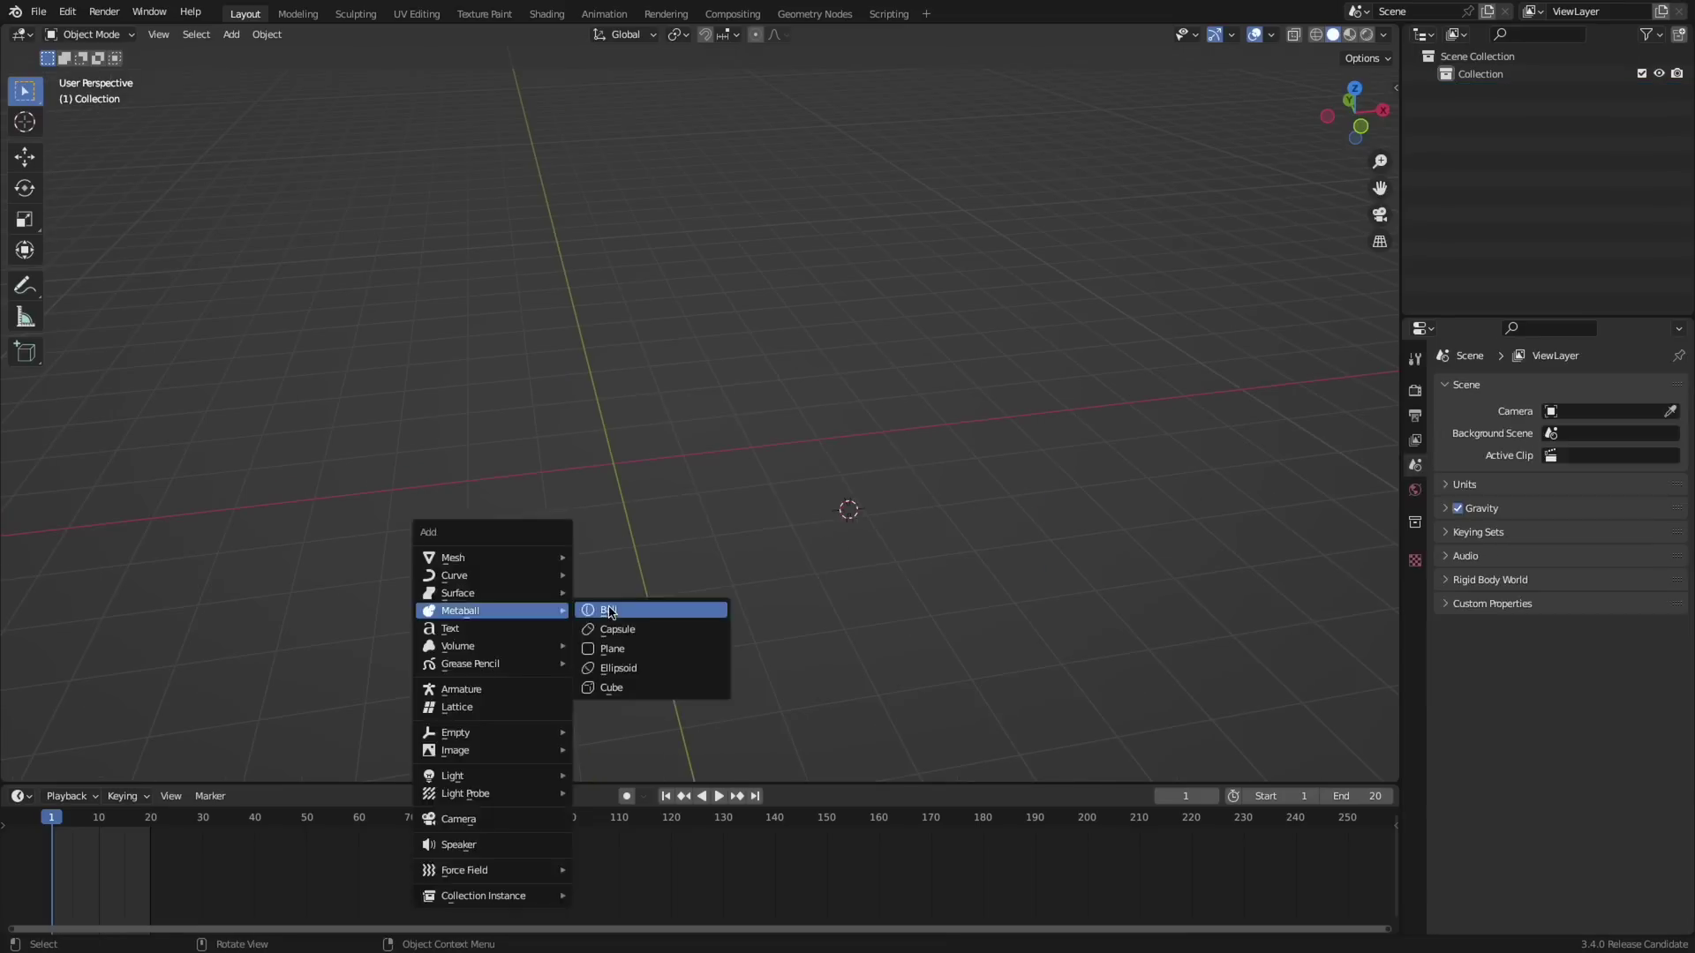
- Add a Ball metaball at the 3D cursor and place duplicates of it above so they merge
click(614, 609)
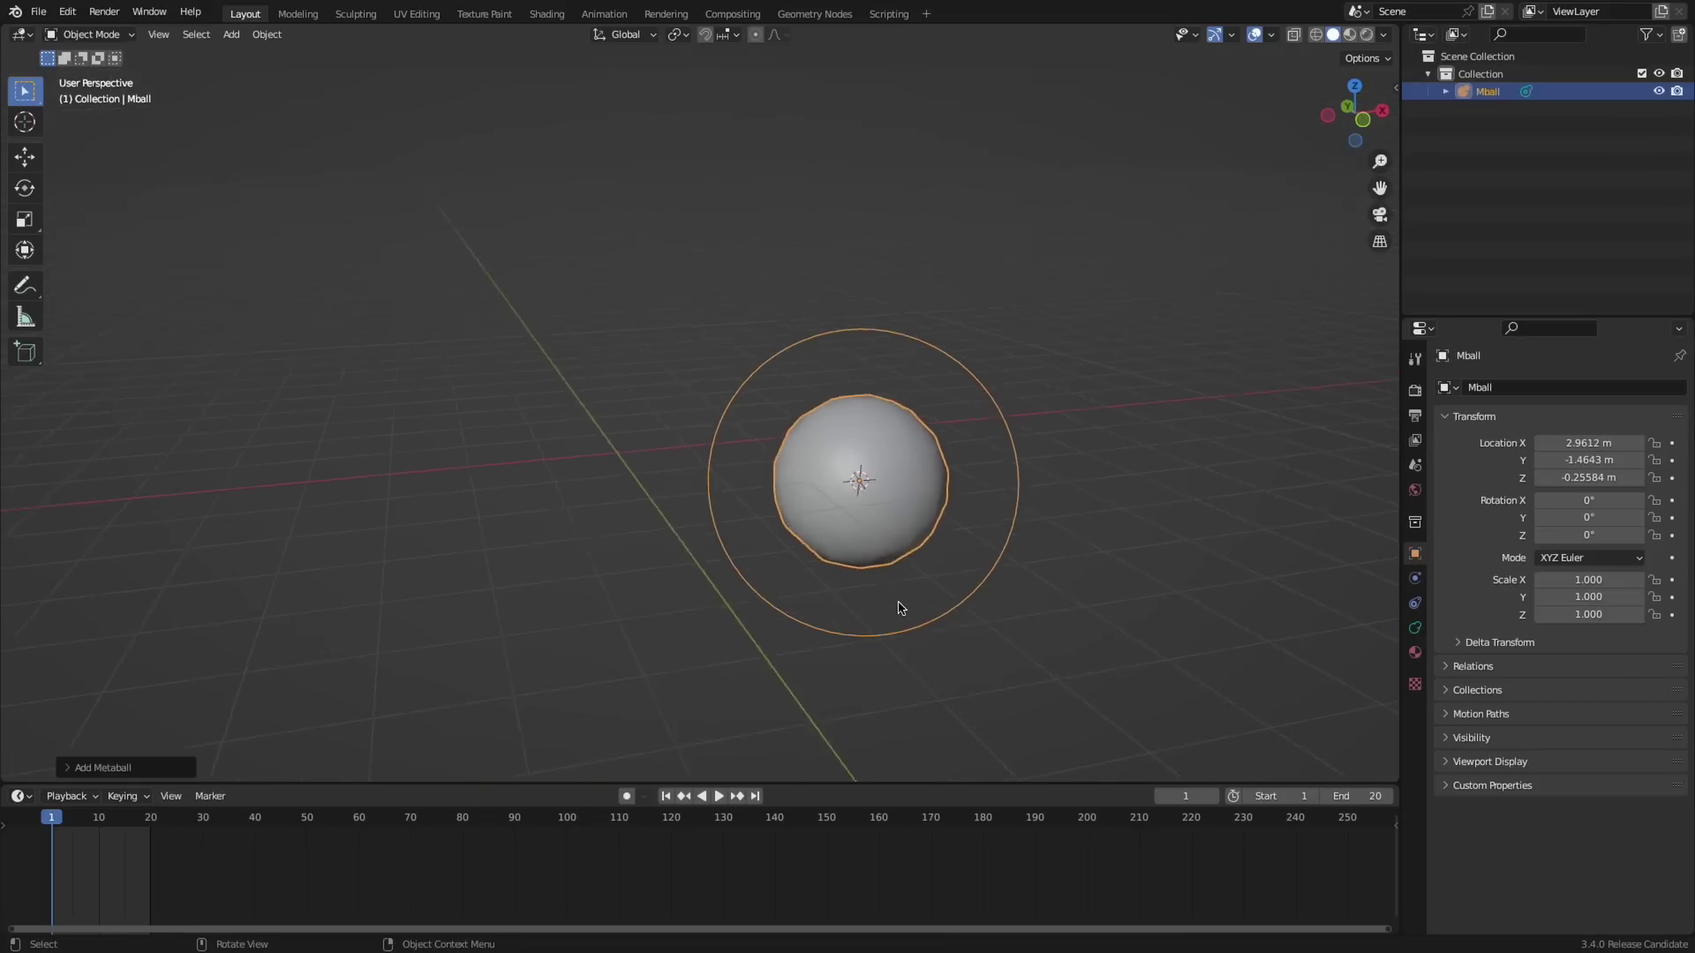
key(shift+d)
click(886, 500)
key(shift+d)
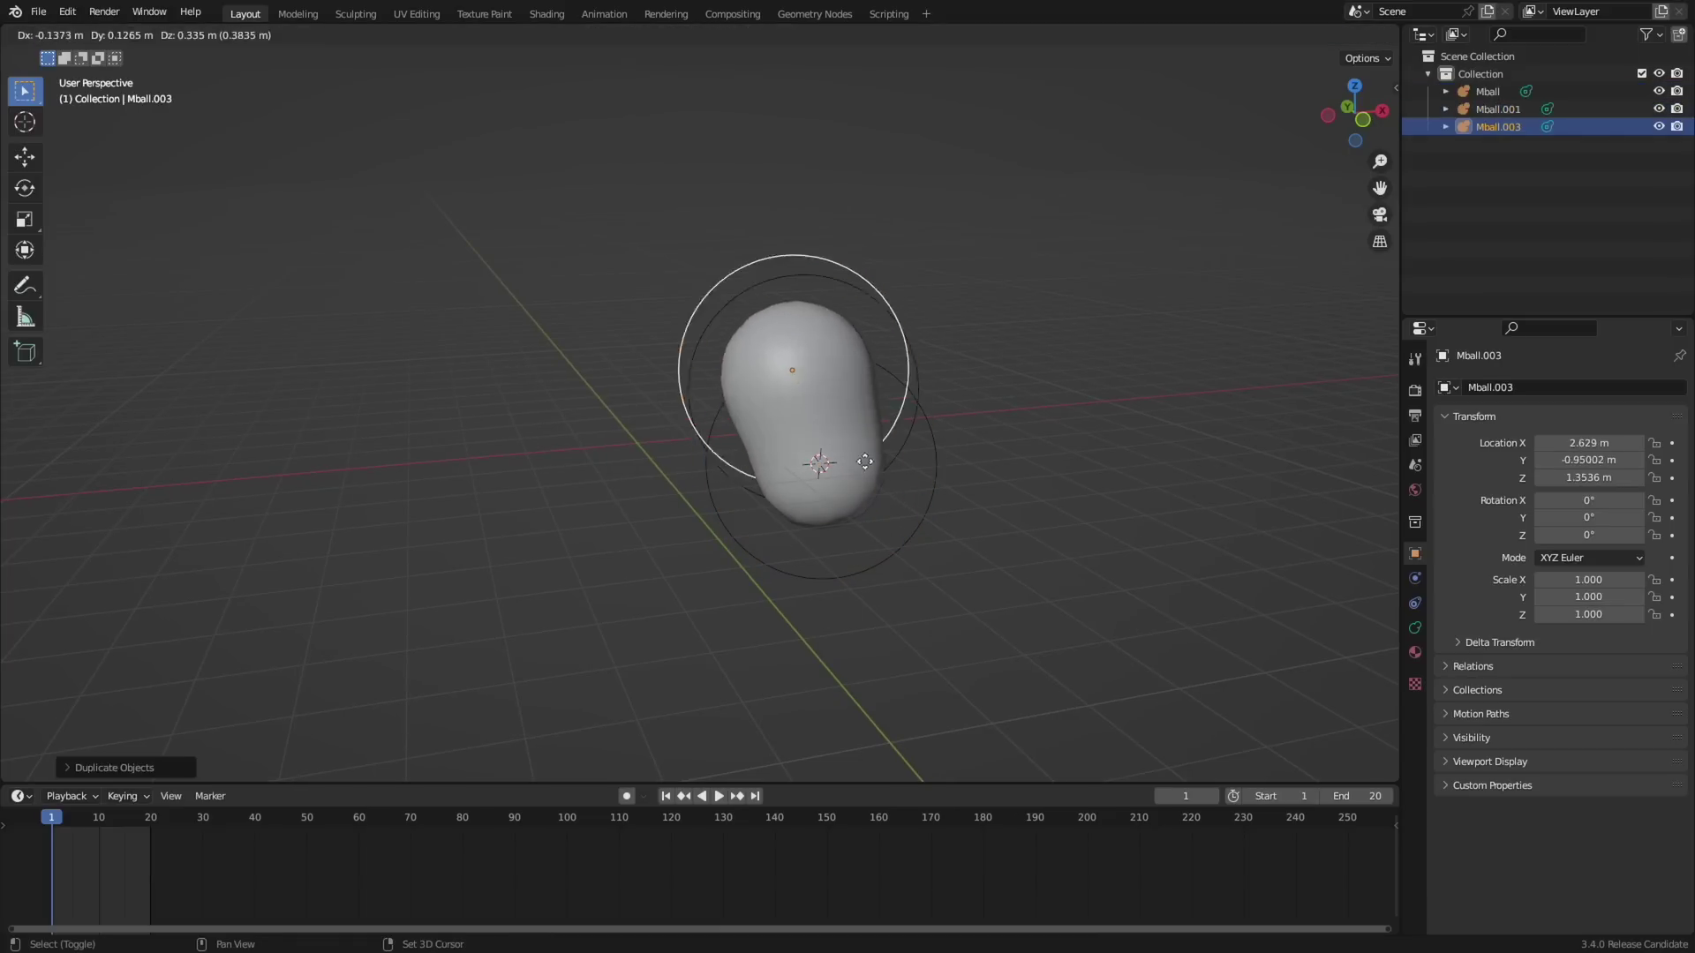
click(814, 463)
- Keep duplicating the metaballs around and above the first ones to build a branching, merged blob
key(shift+d)
click(834, 561)
key(shift+d)
click(987, 496)
key(shift+d)
click(962, 362)
key(shift+d)
click(1063, 306)
key(shift+d)
click(1030, 318)
key(shift+d)
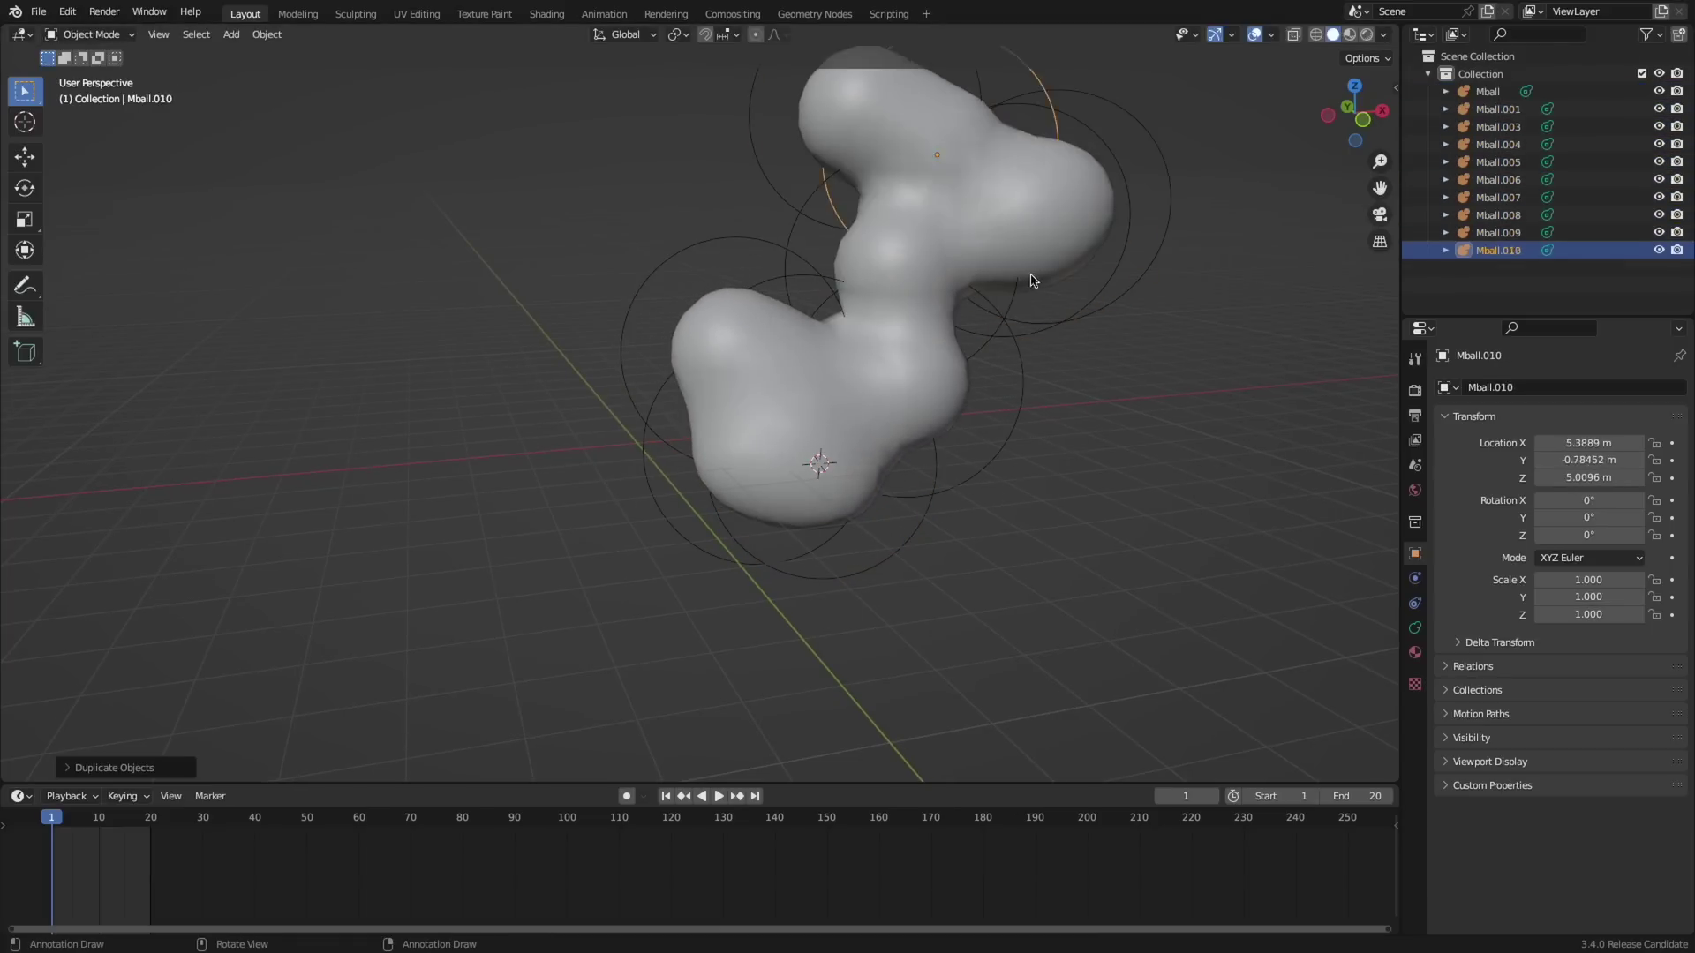
click(1291, 417)
- In top view, extend the blob along the positive Y direction with a straight row of duplicated metaballs
key(KP_7)
key(shift+d)
click(779, 326)
key(shift+d)
click(792, 232)
key(shift+d)
click(798, 144)
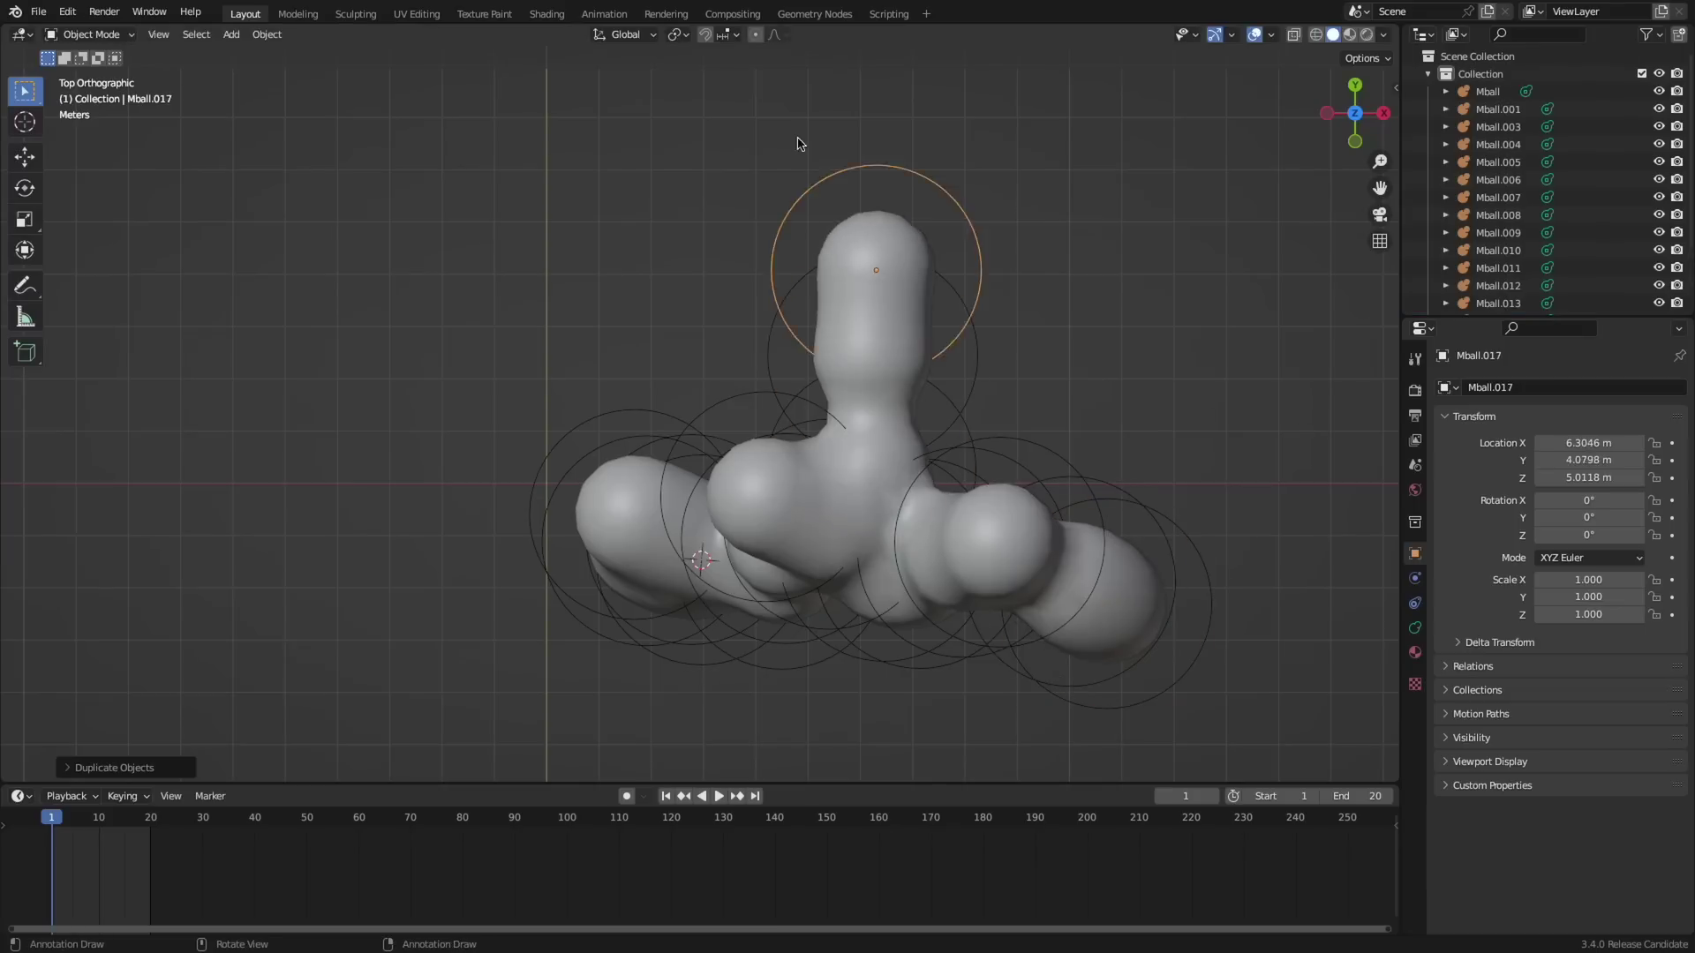
- Build a second arm of duplicated metaballs along the negative Y direction from the blob's low-X end
click(761, 332)
click(575, 435)
key(shift+d)
click(579, 533)
key(shift+d)
click(584, 633)
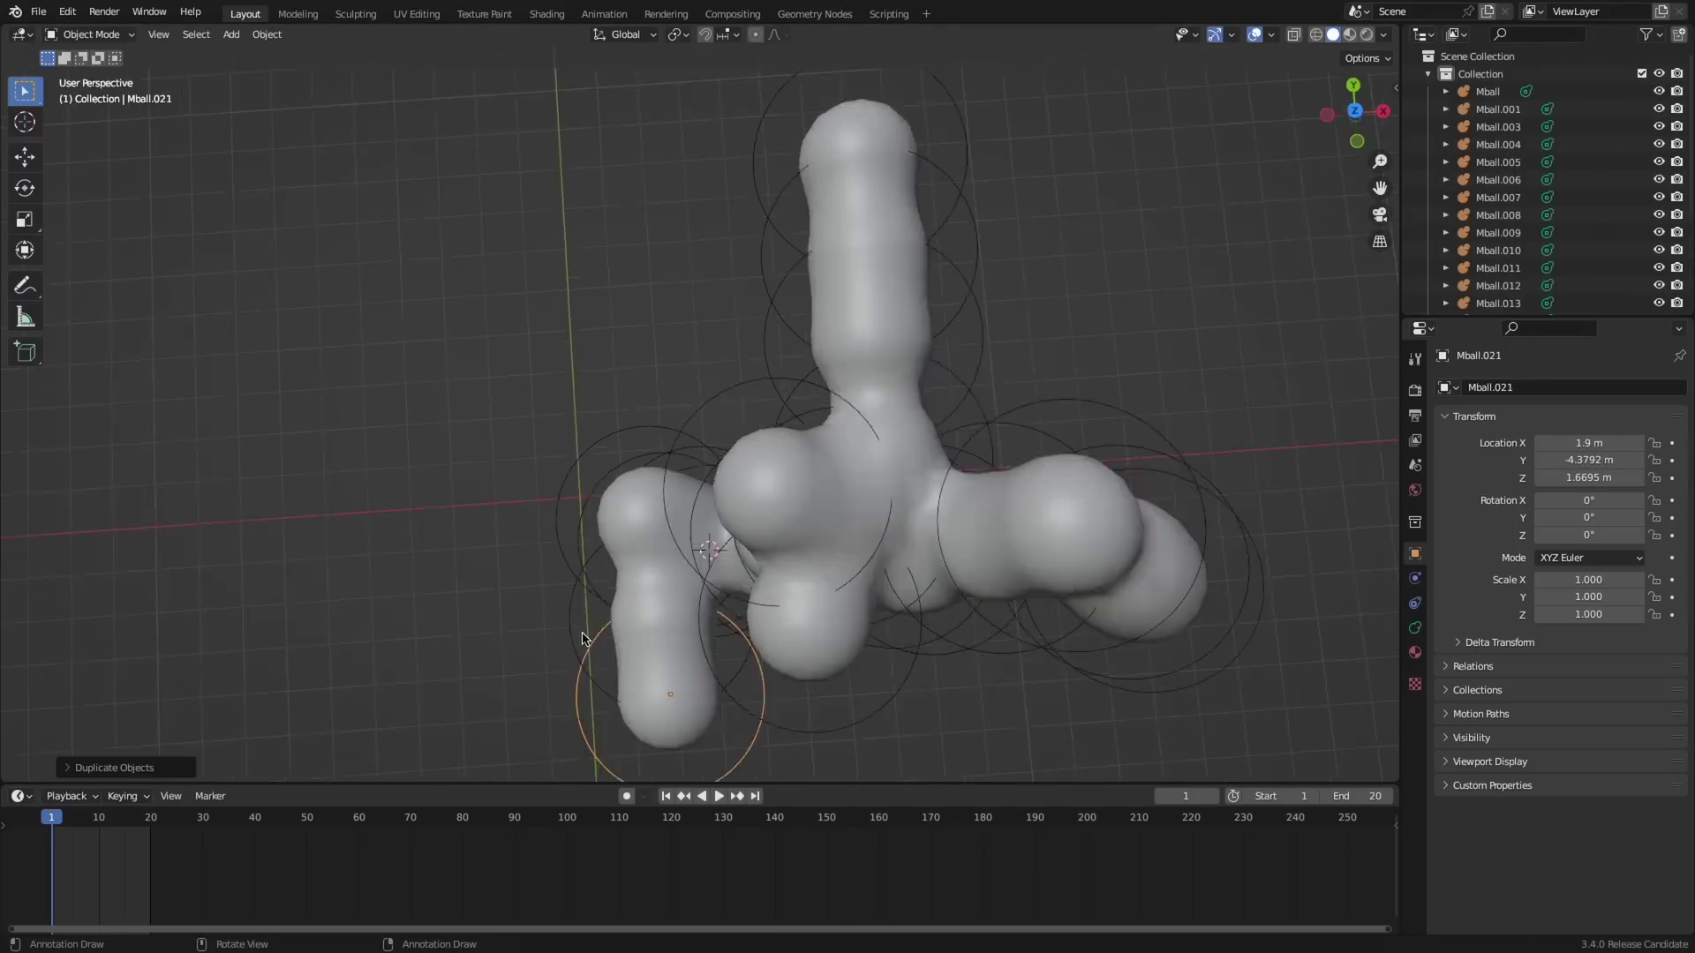
- Select all the metaballs and examine the whole merged shape from another angle
key(a)
right_click(680, 481)
click(755, 495)
middle_drag(755, 495, 1074, 492)
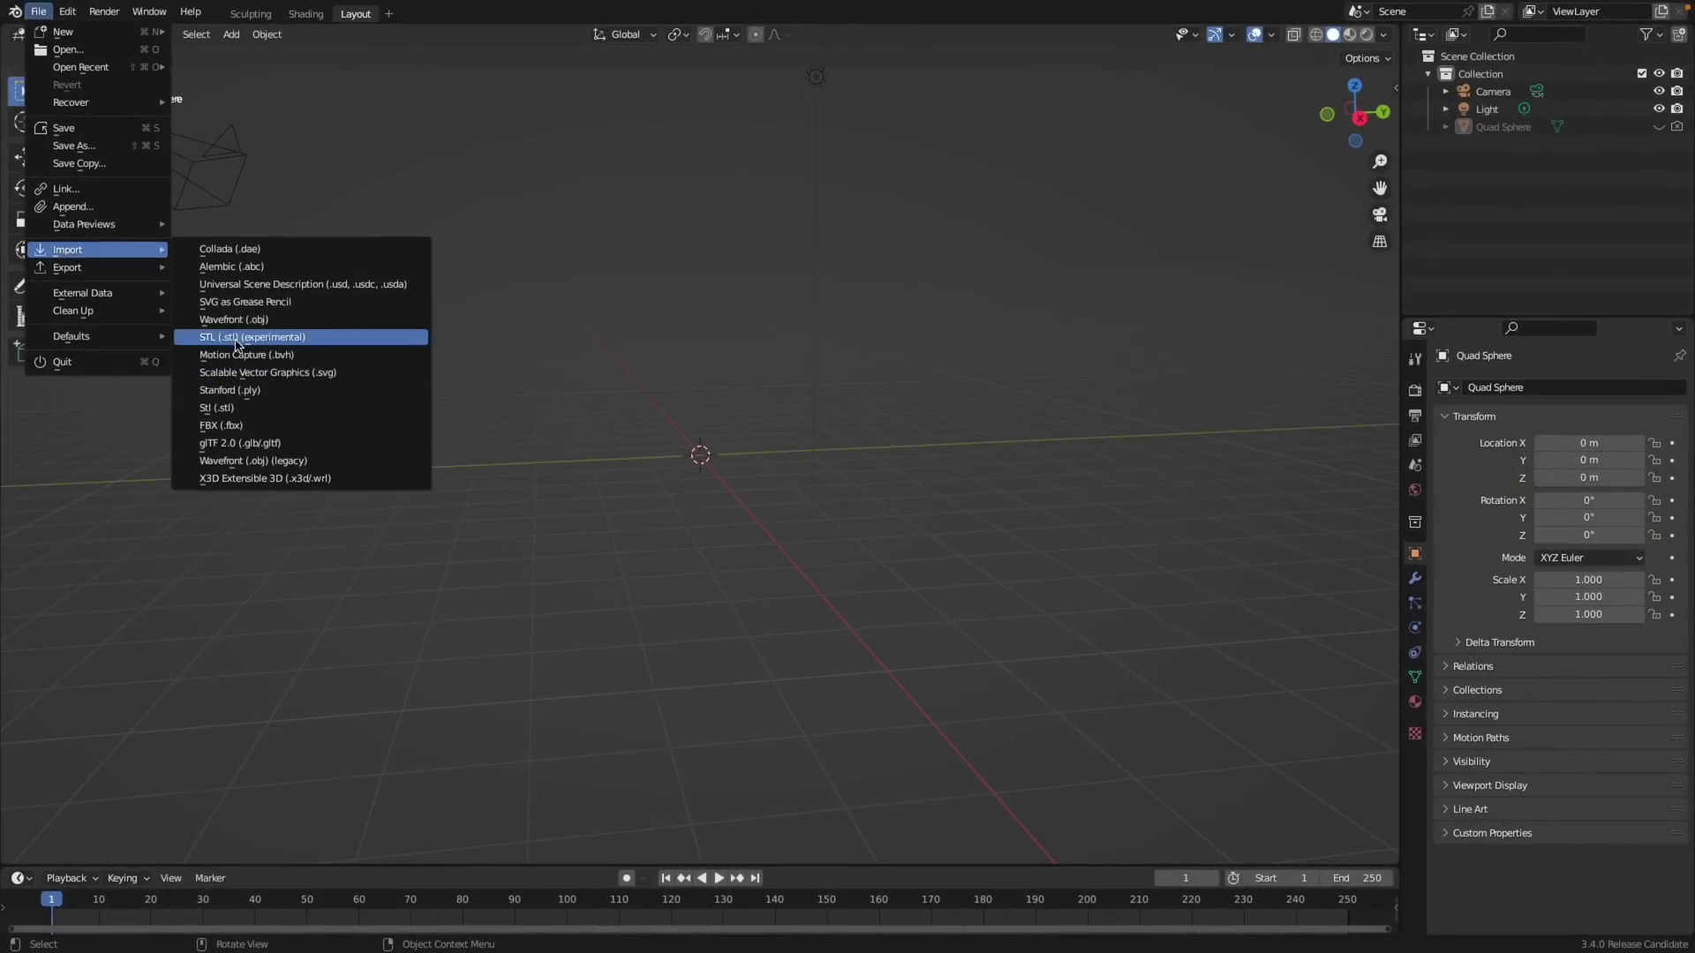
- Import the SVG files from rygle_Snake_Colour_Outline_1.svg through the-noble-lizard.svg together as Grease Pencil
click(235, 309)
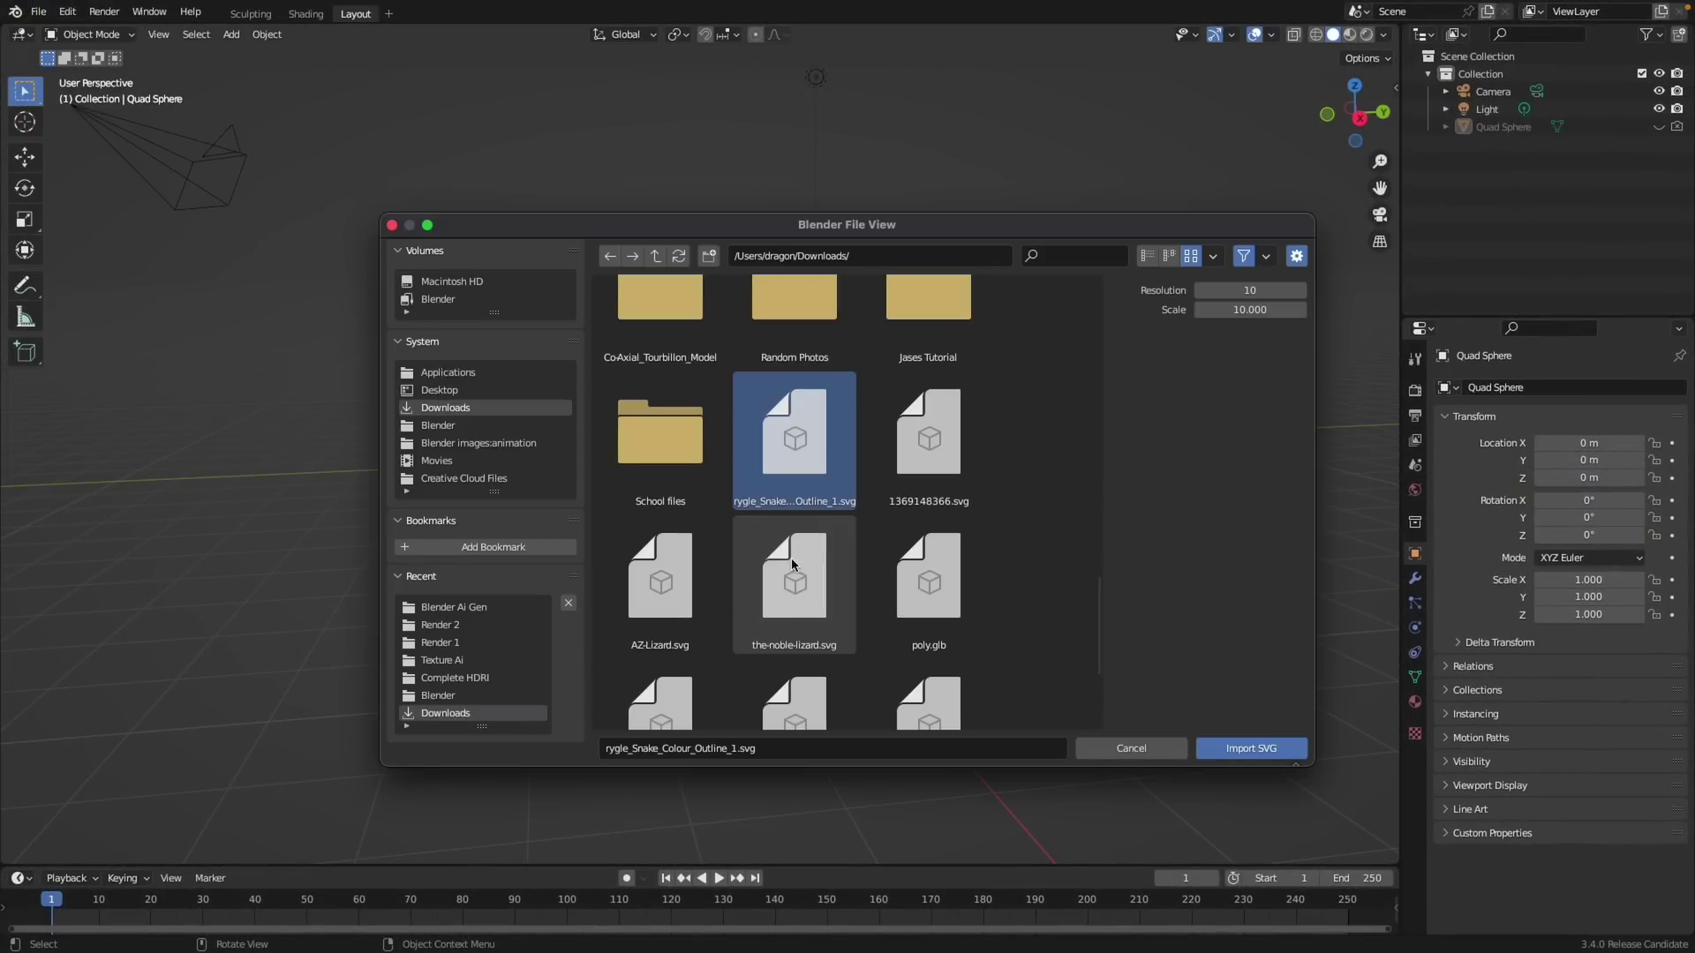
shift+click(794, 567)
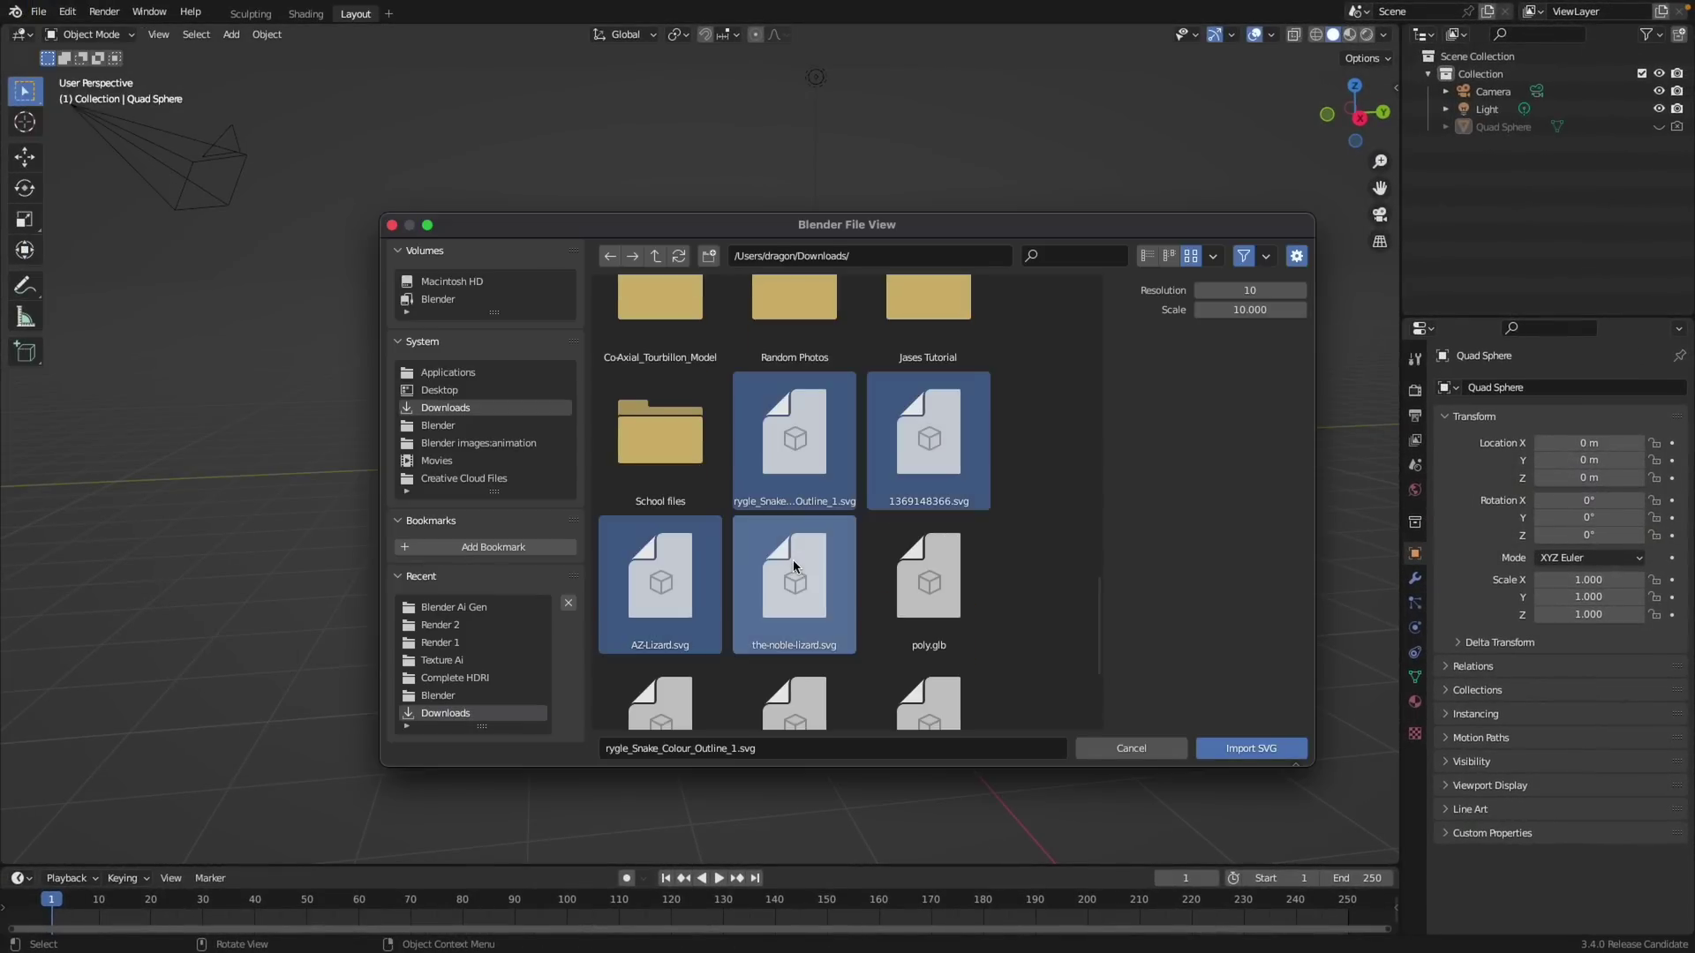
click(1255, 750)
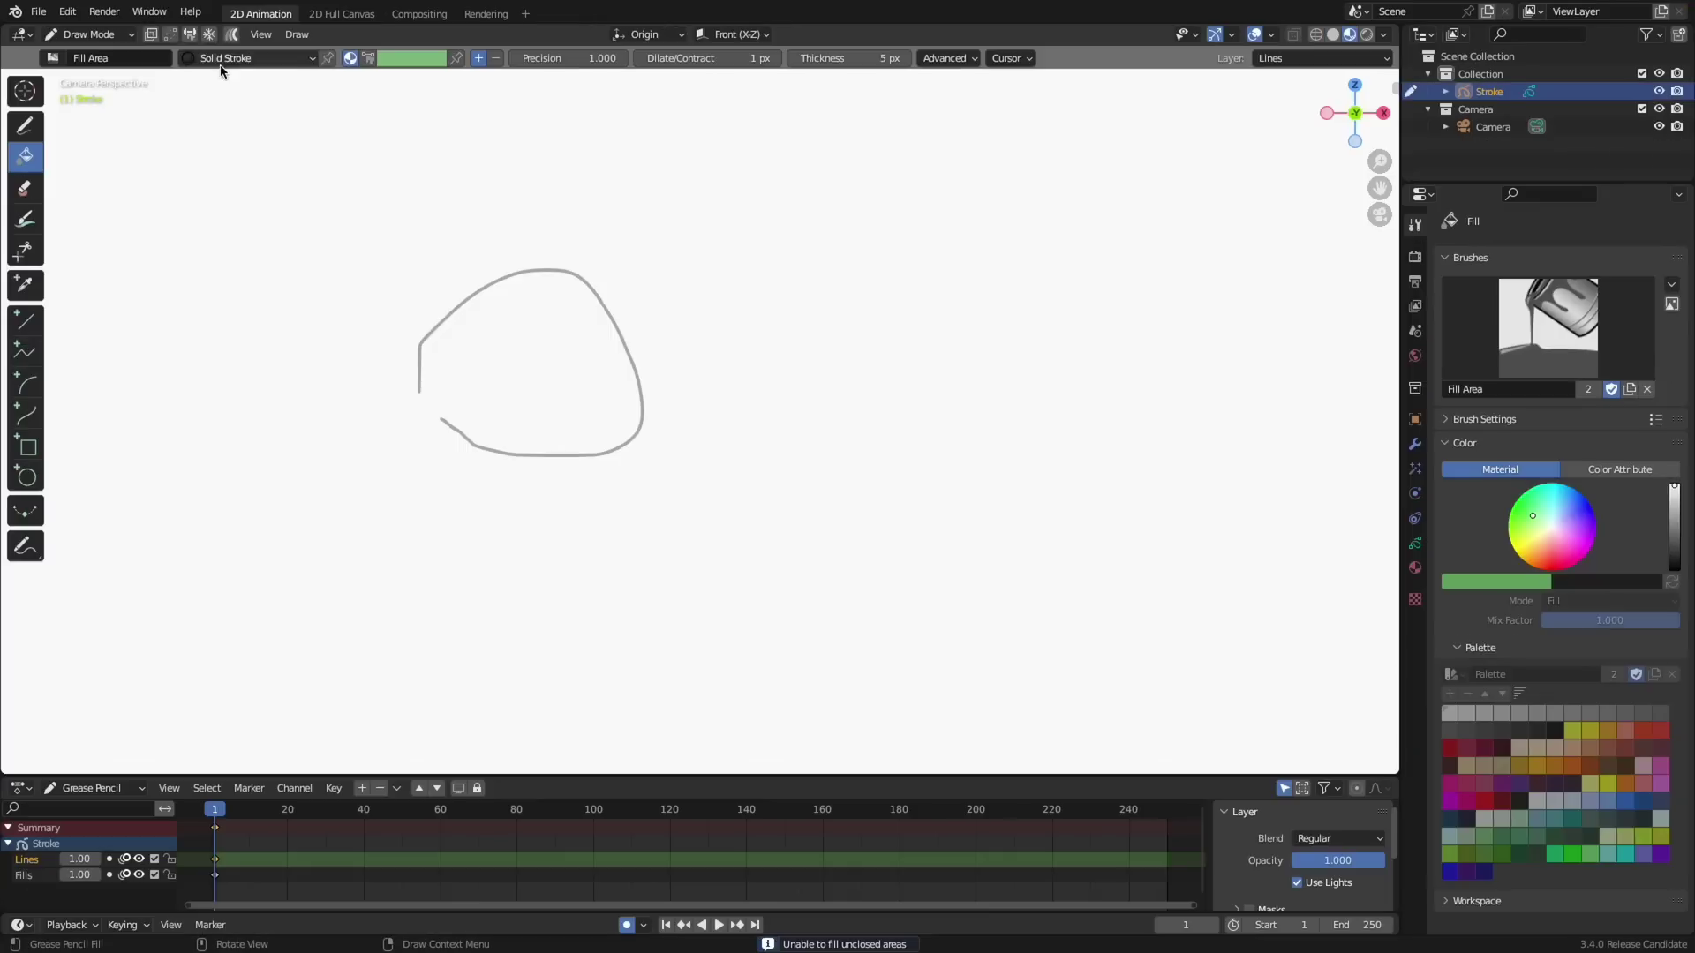
- Set the Fill tool's material to Solid Fill and try to fill the outline that has a gap
click(224, 59)
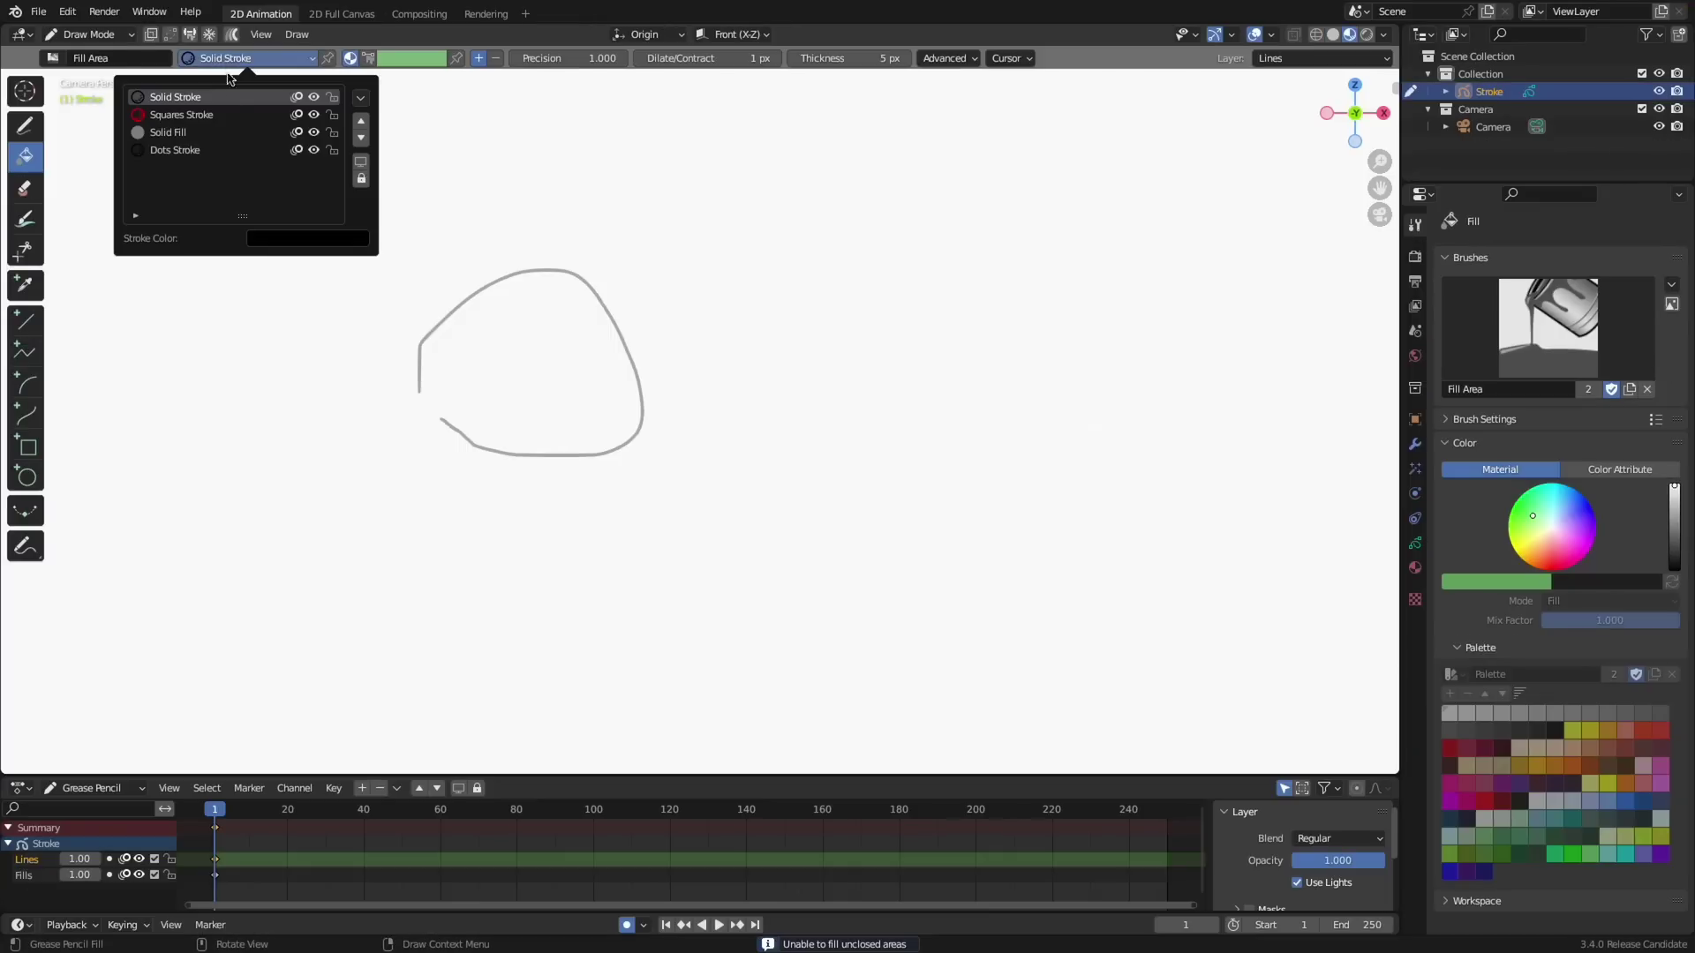
click(192, 134)
click(451, 378)
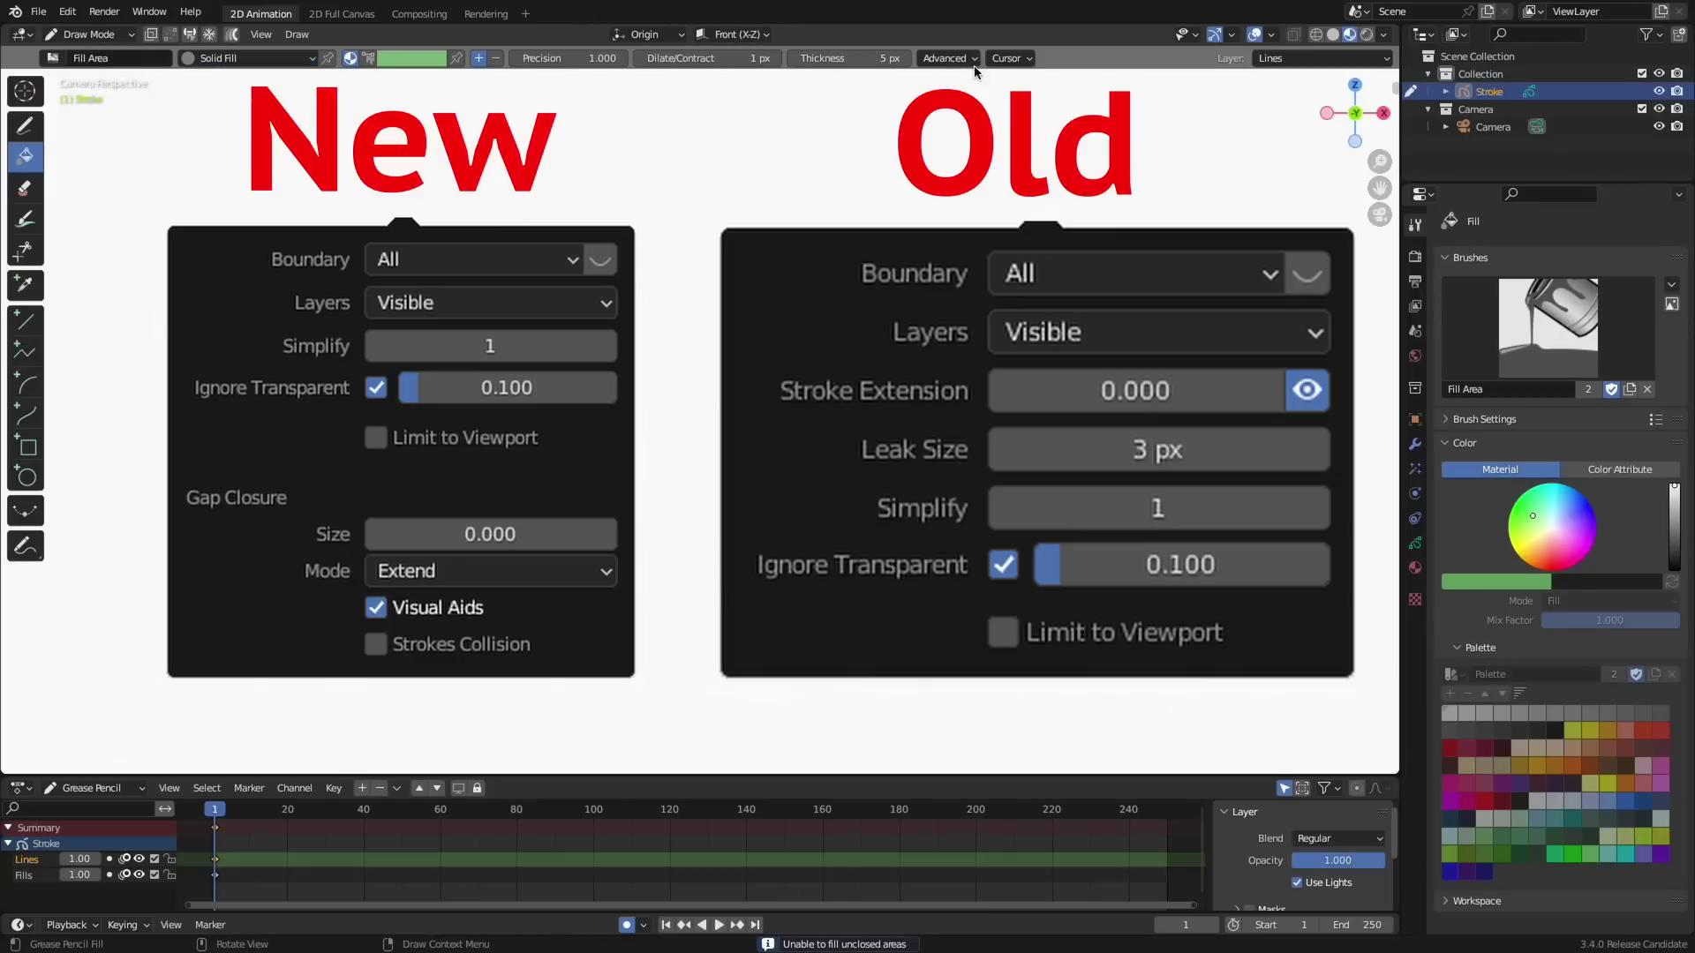
- Use the Fill tool's advanced gap closure options in Extend mode at size 3.000 to fill the gapped outline
click(961, 54)
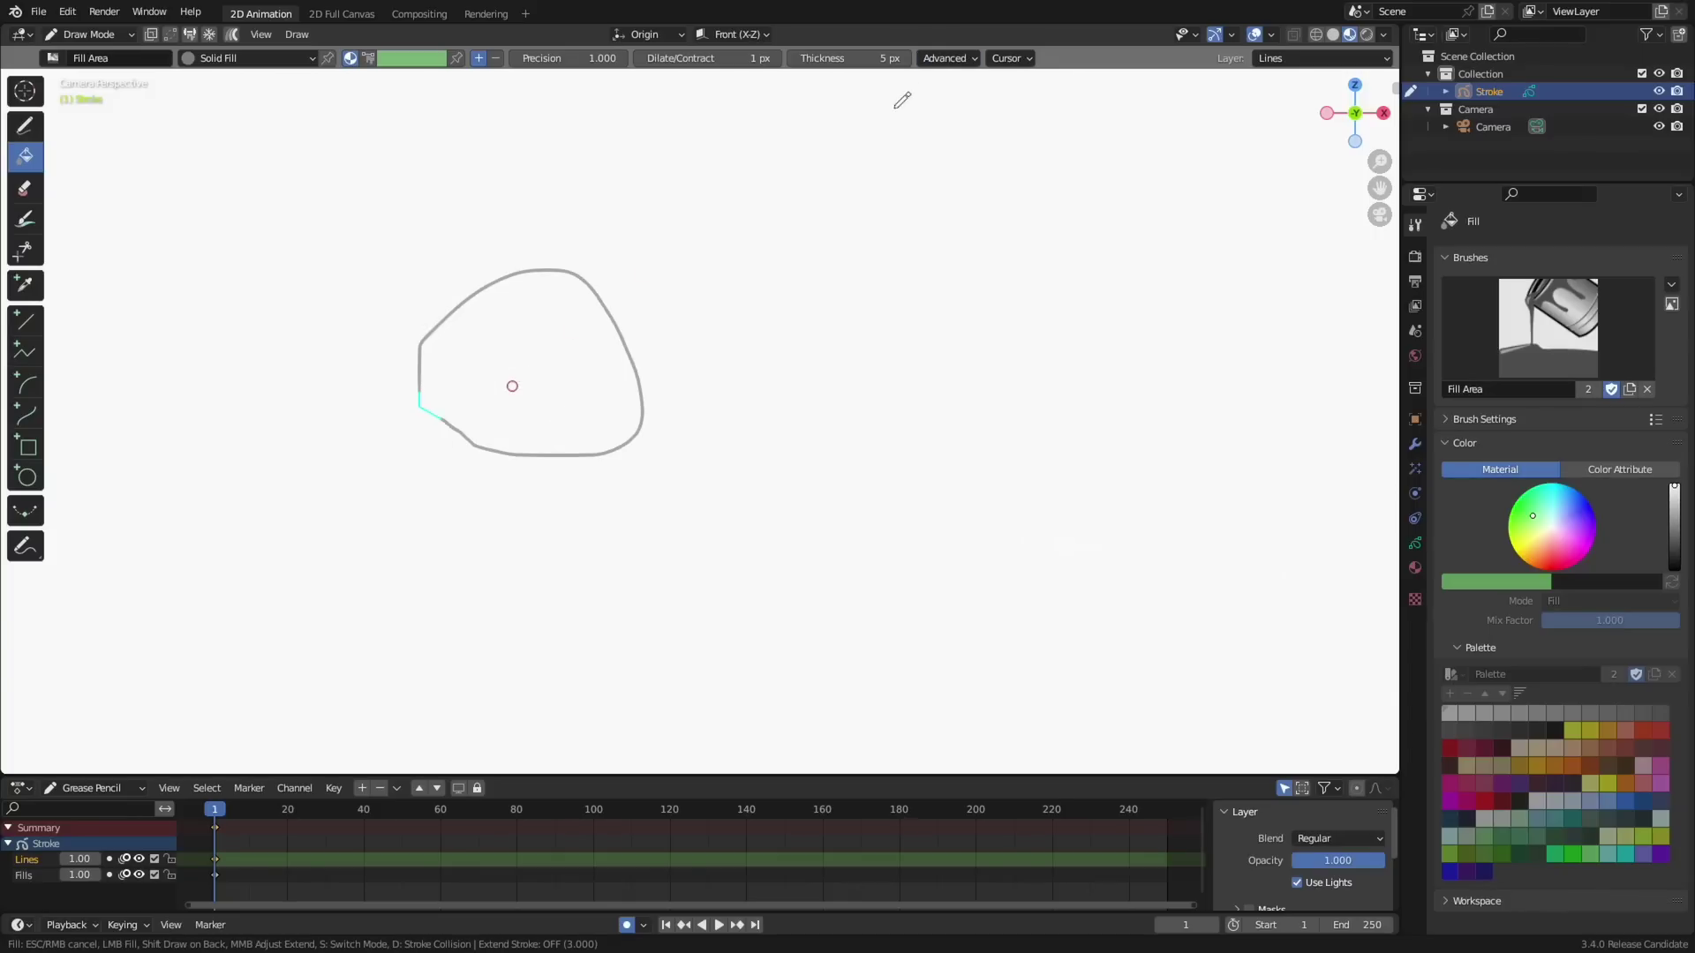
click(512, 385)
click(509, 401)
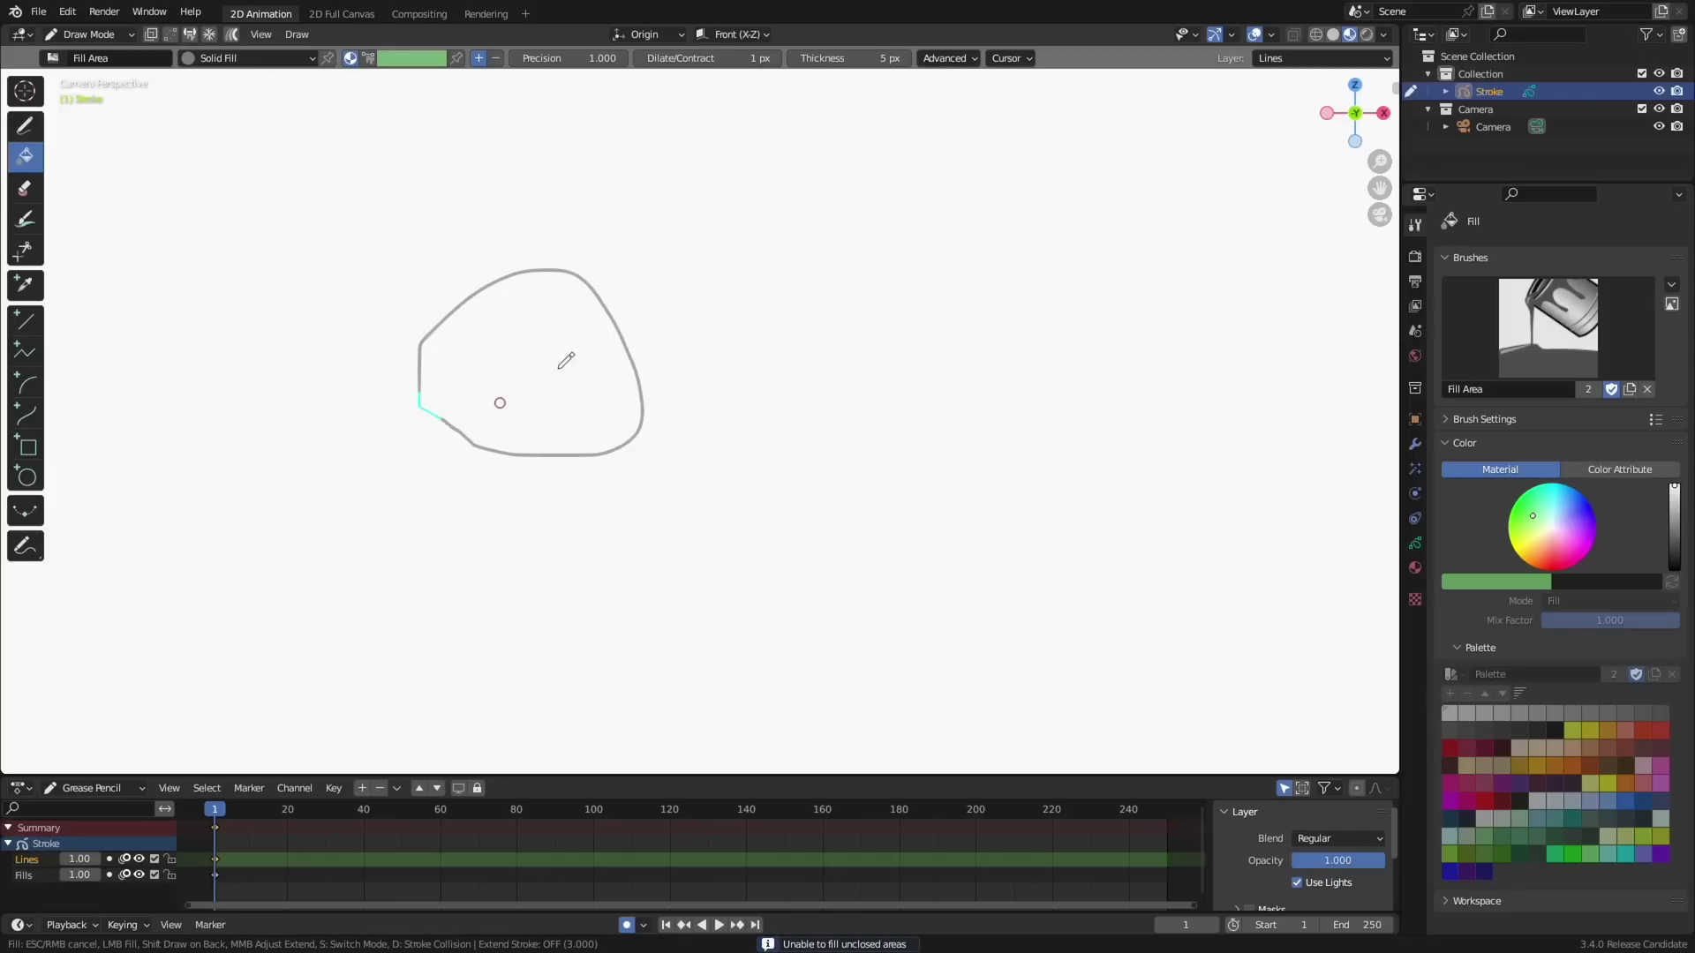
click(946, 60)
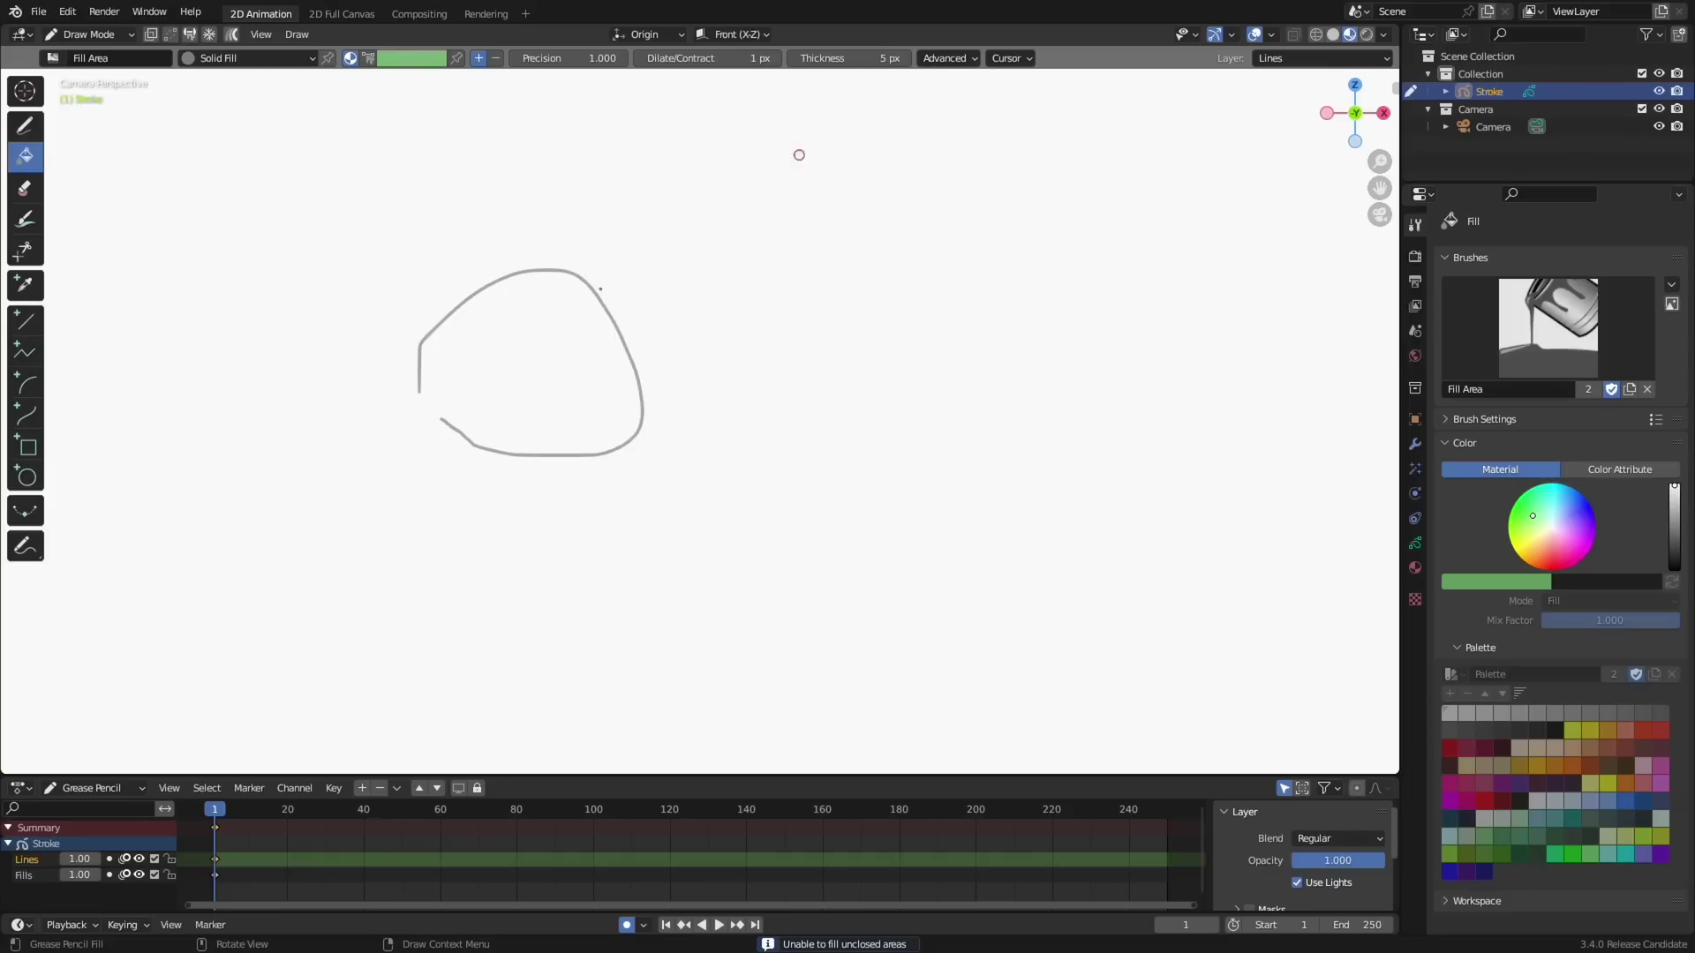
click(492, 379)
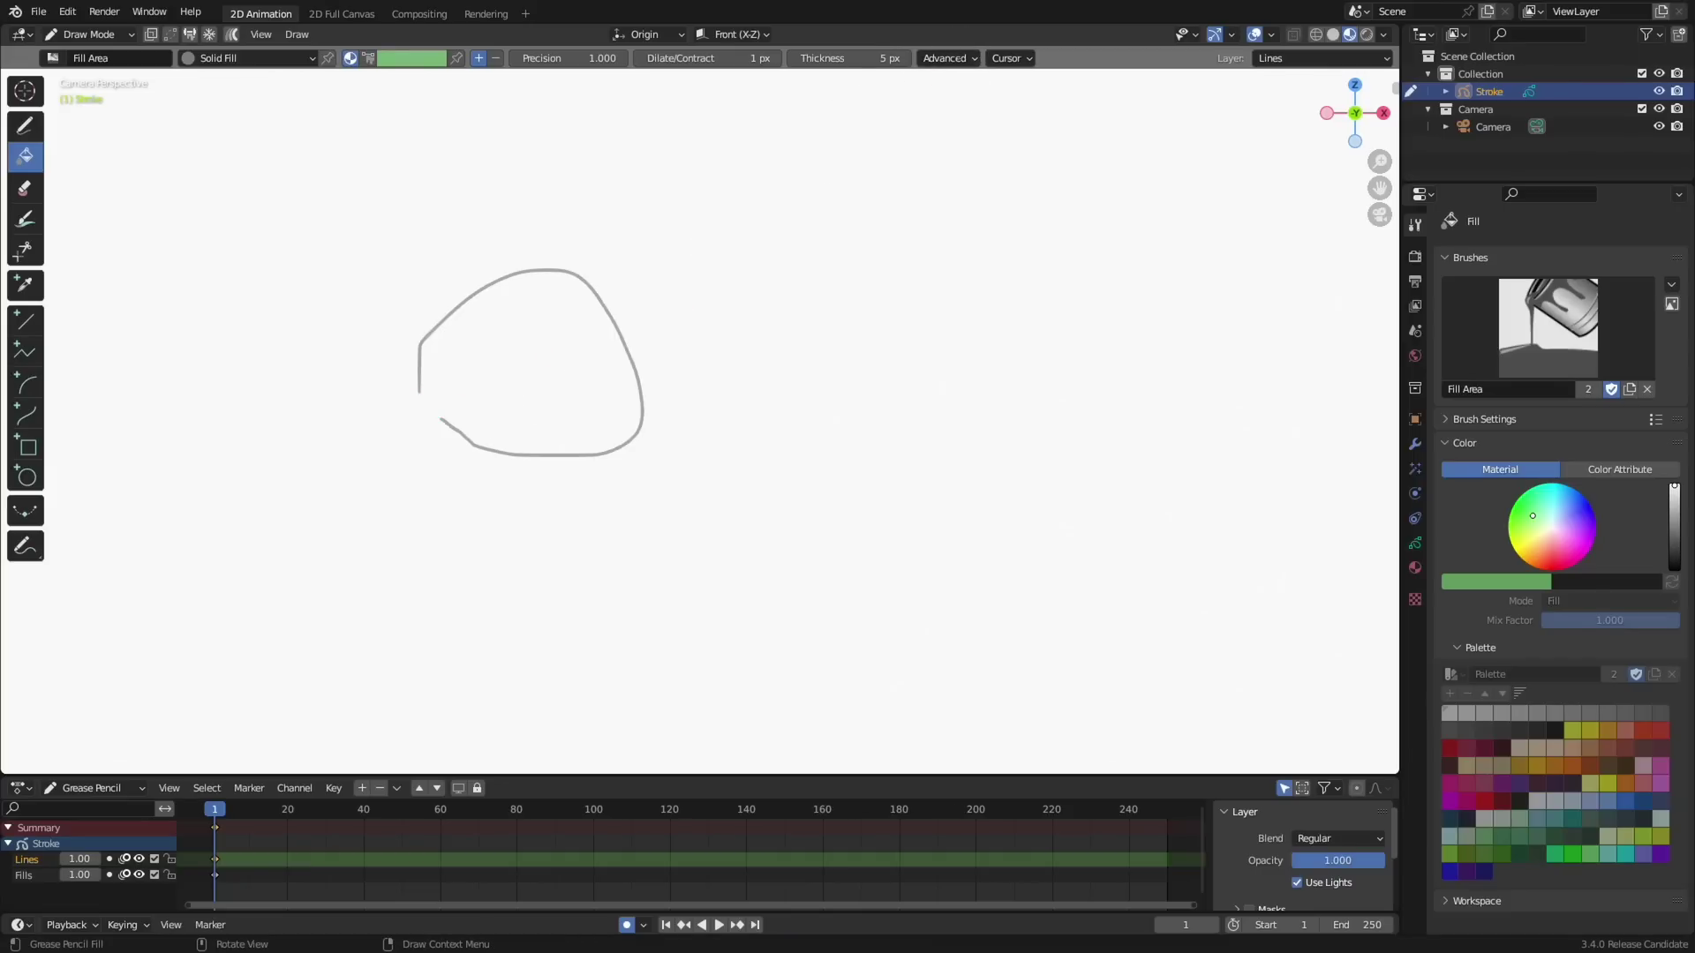
click(970, 62)
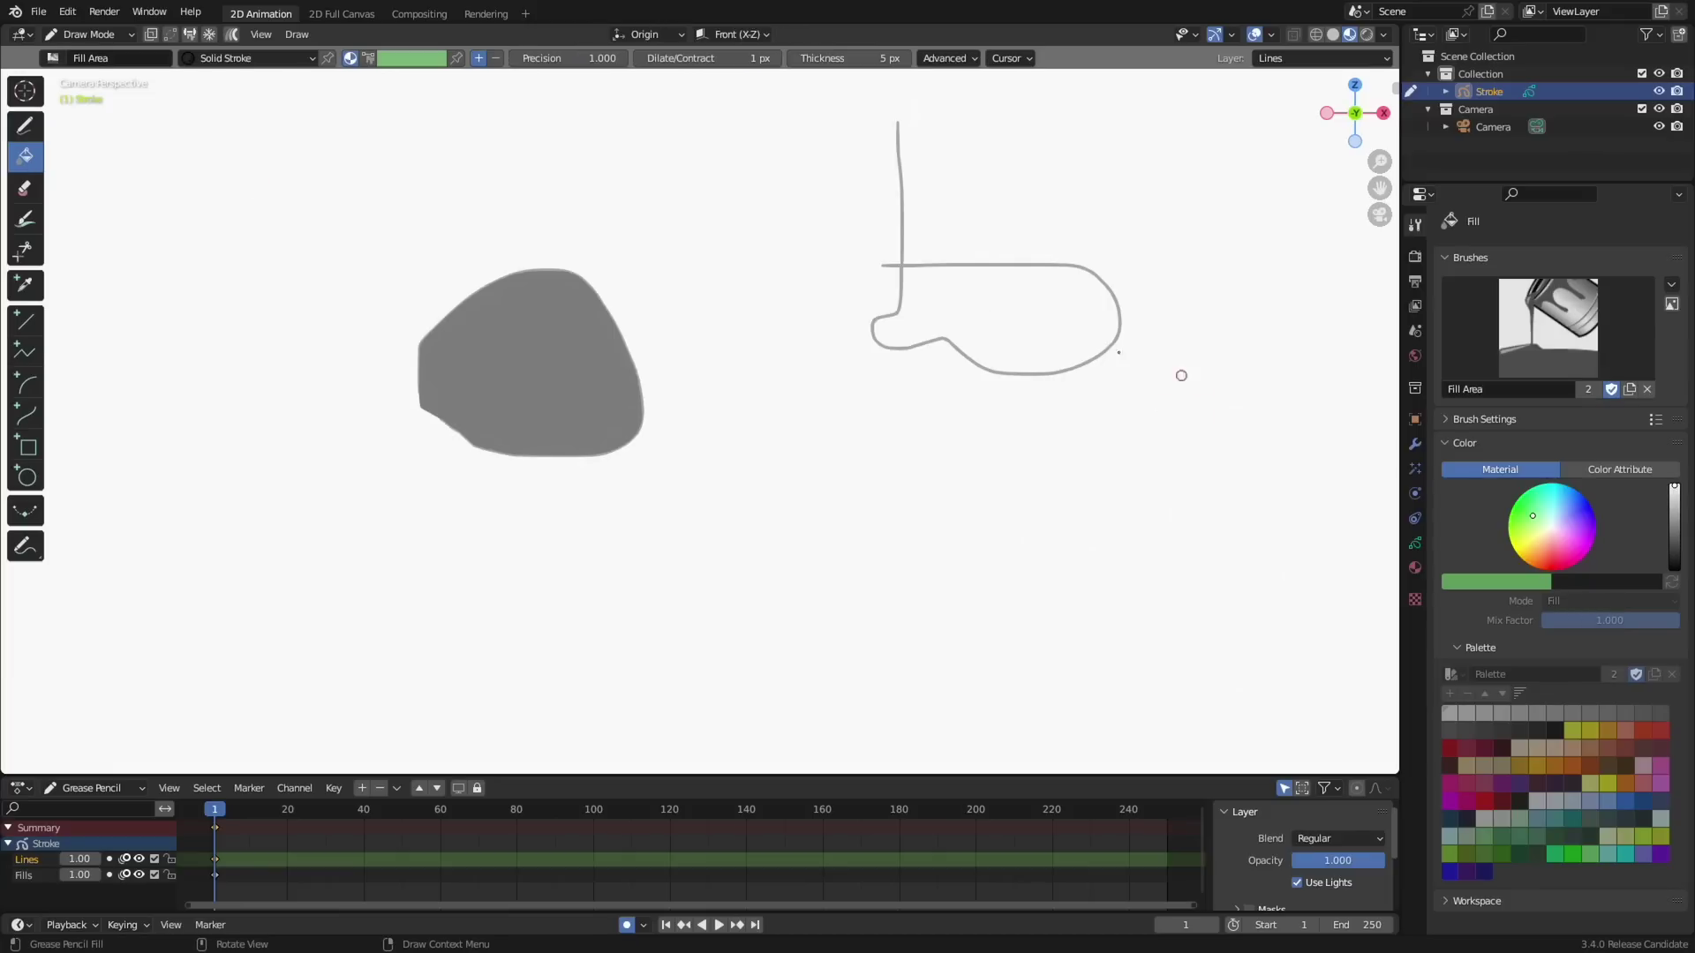
- Start a fill in the second outline and switch its gap closure back and forth between Extend and Radius modes
click(982, 322)
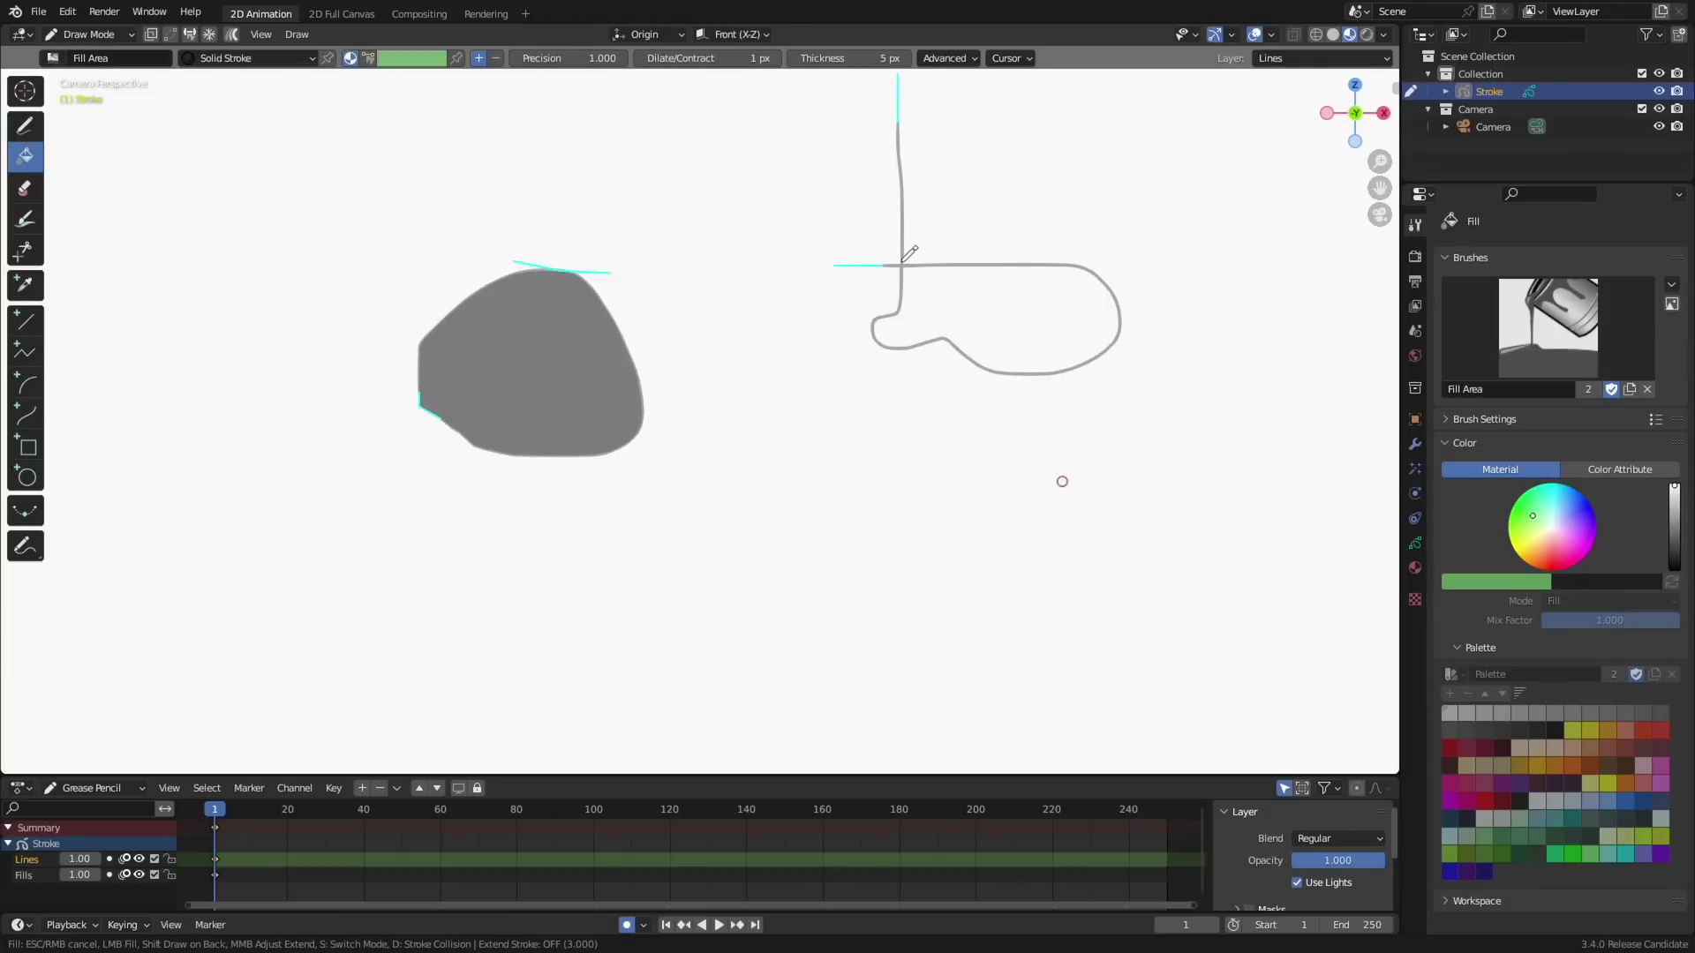
key(s)
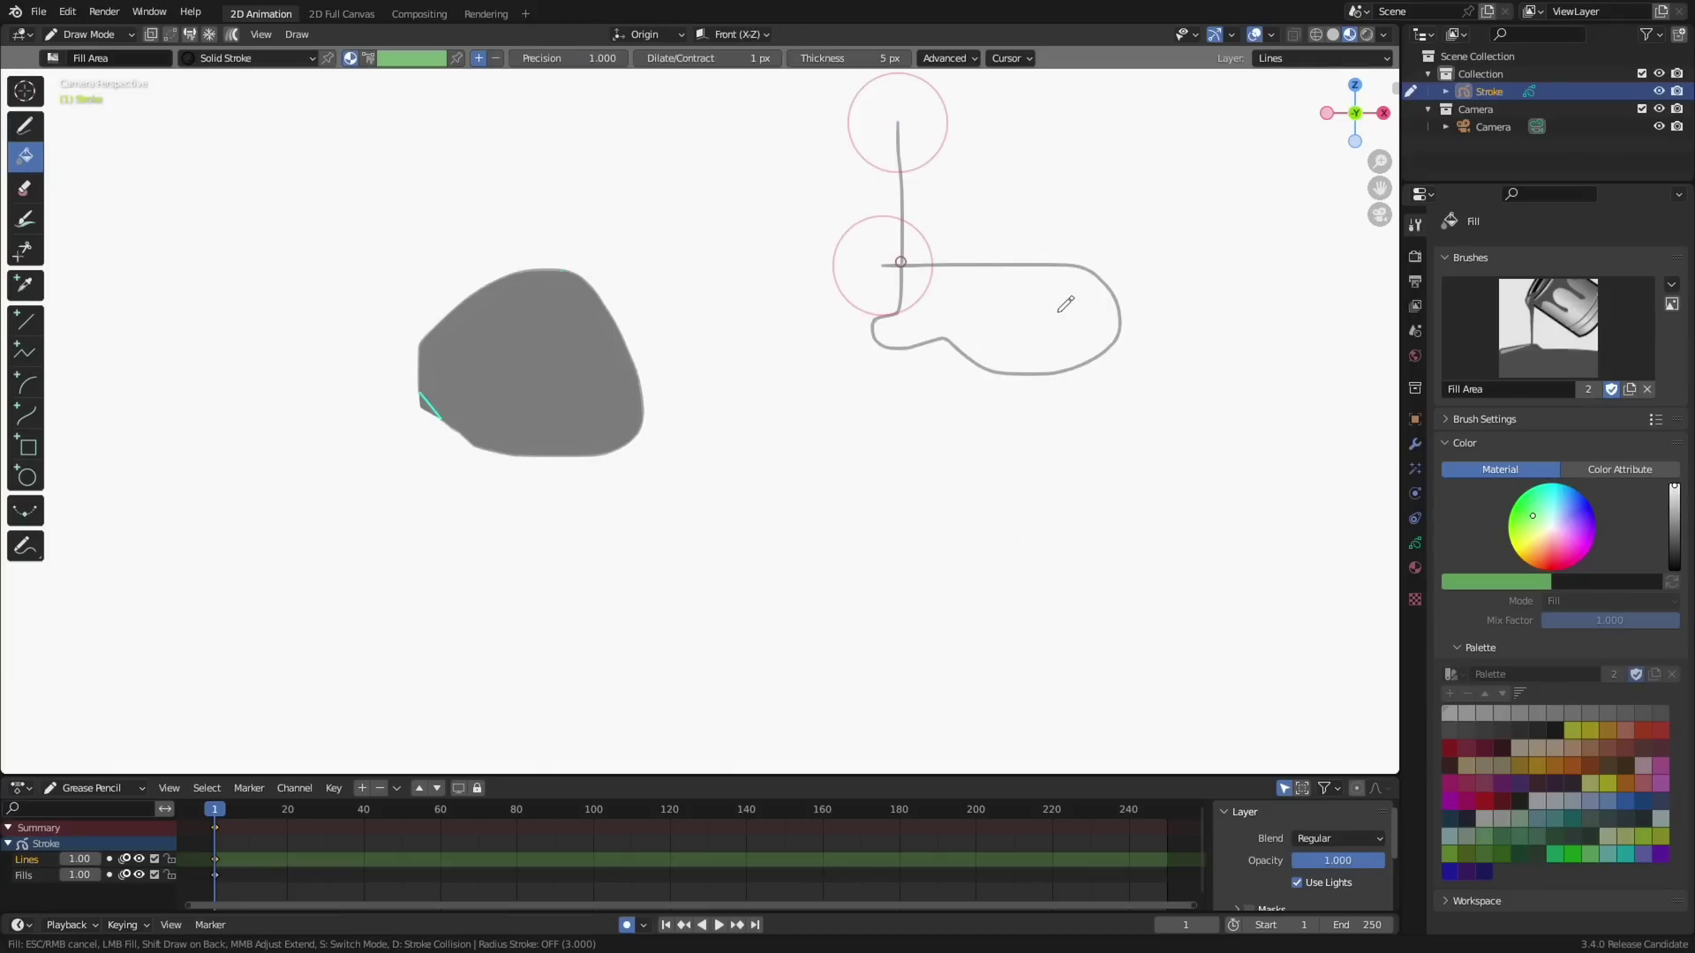
key(s)
key(s)
key(s)
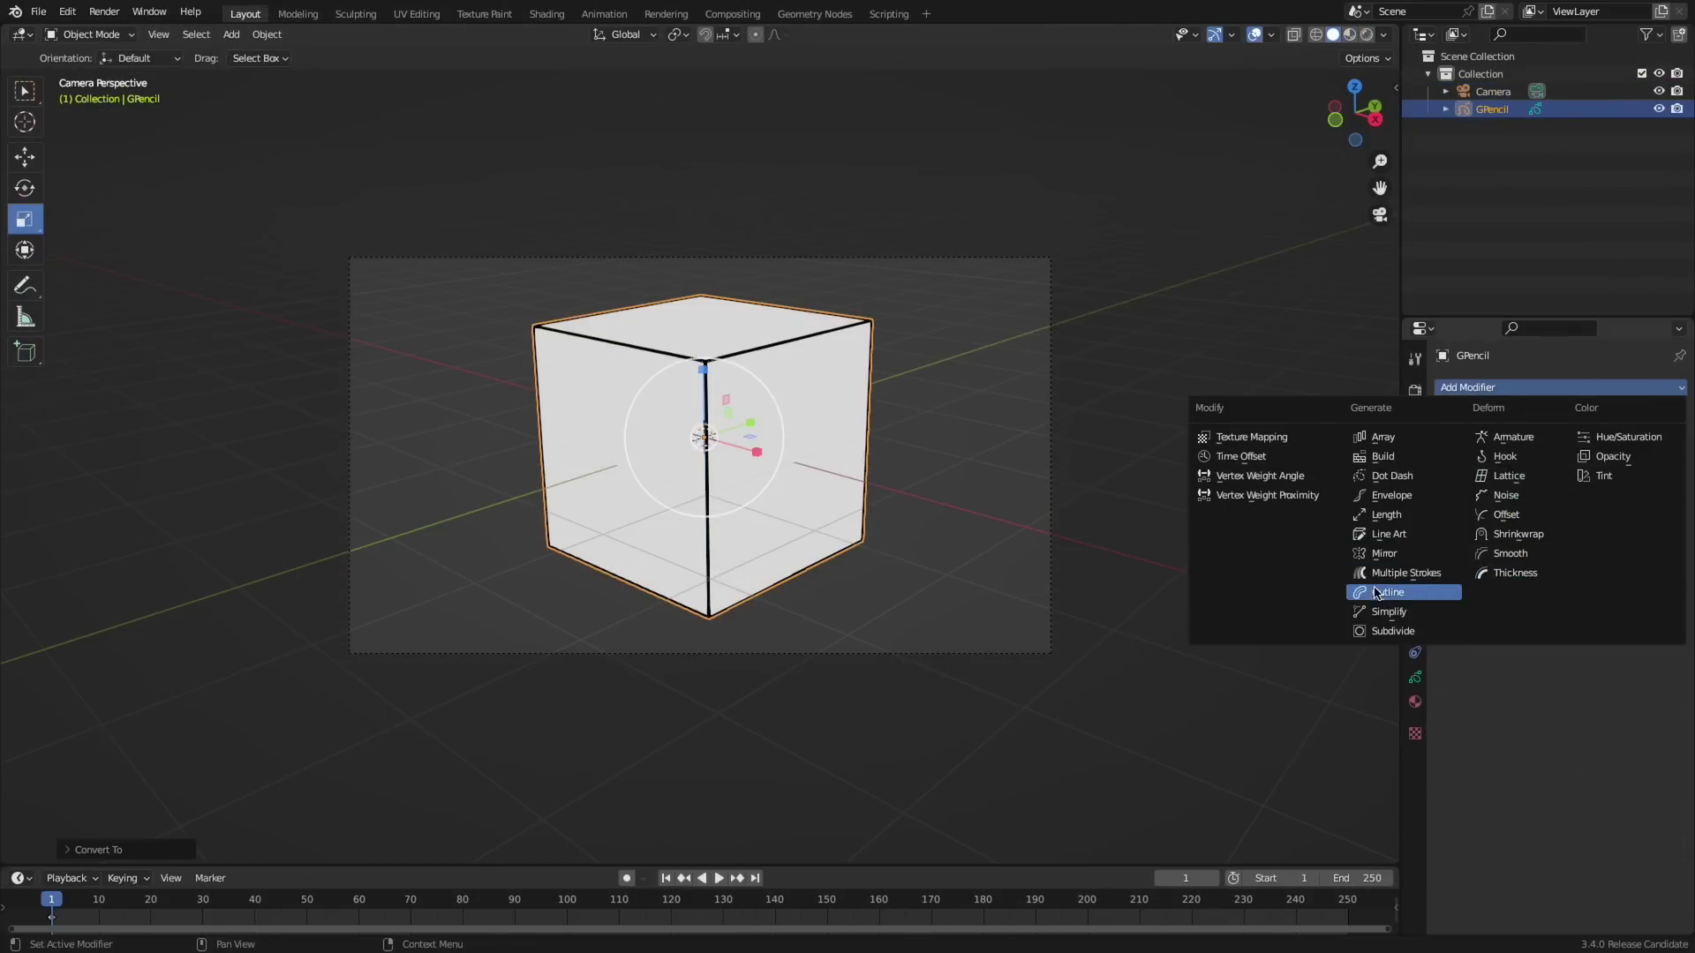
- Try an Outline modifier on the Grease Pencil cube, and add a Line Art modifier with its Edge Types settings expanded
click(1371, 594)
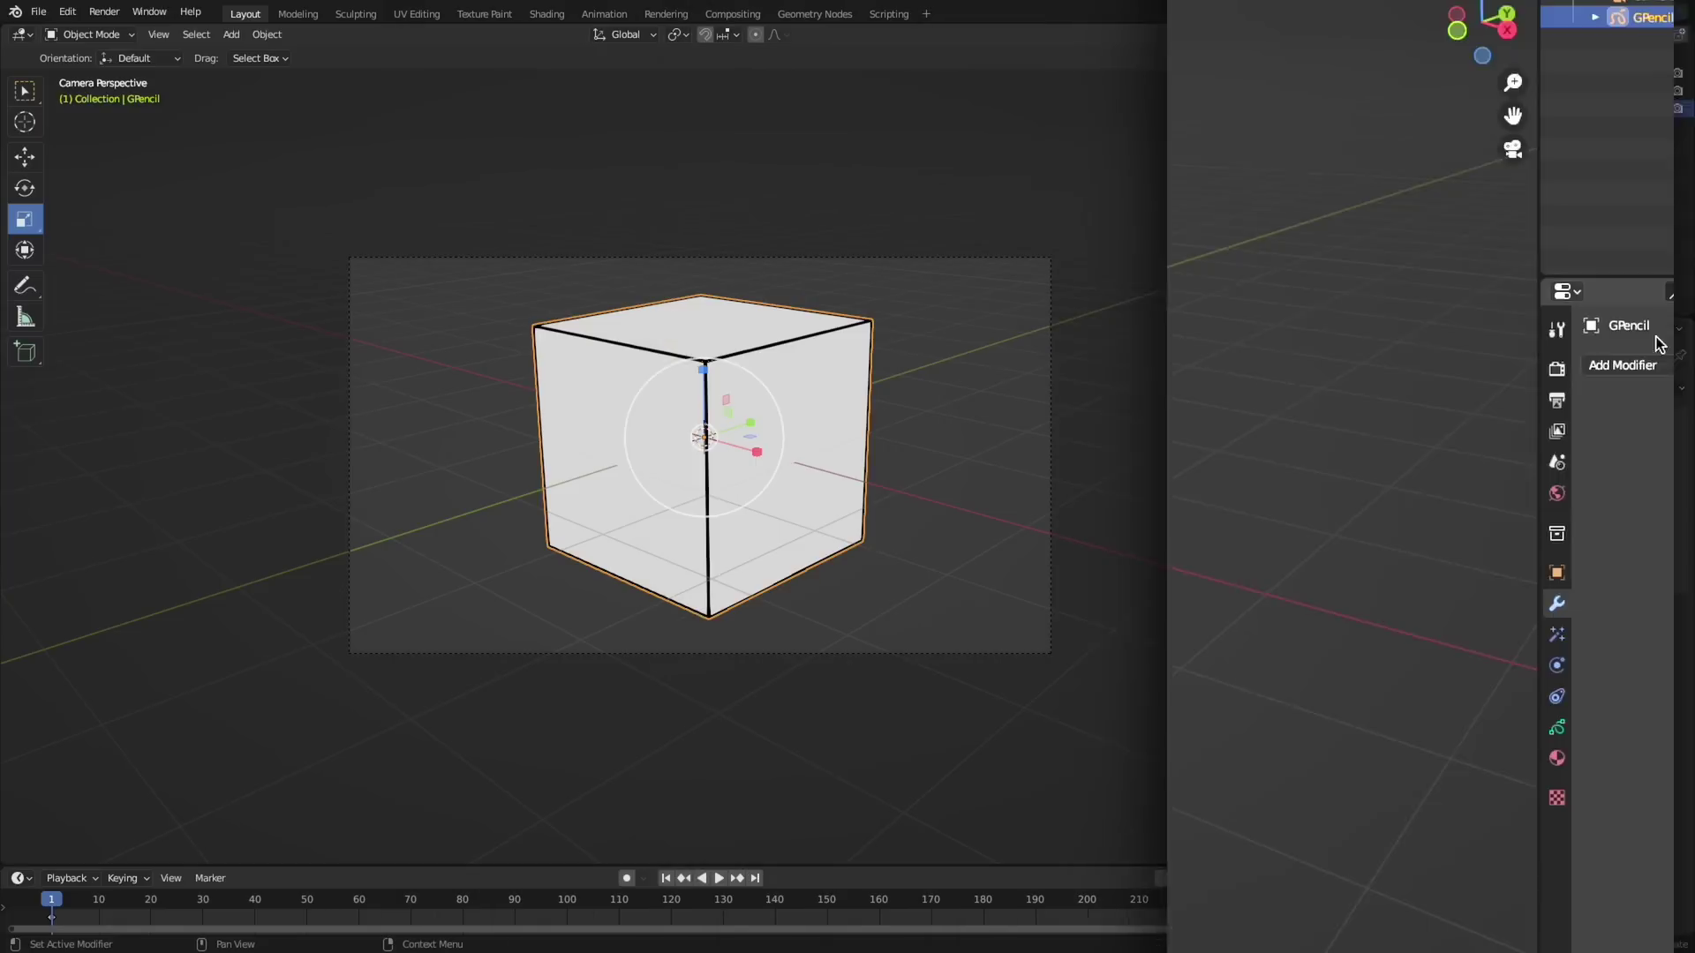
click(1553, 387)
click(1358, 535)
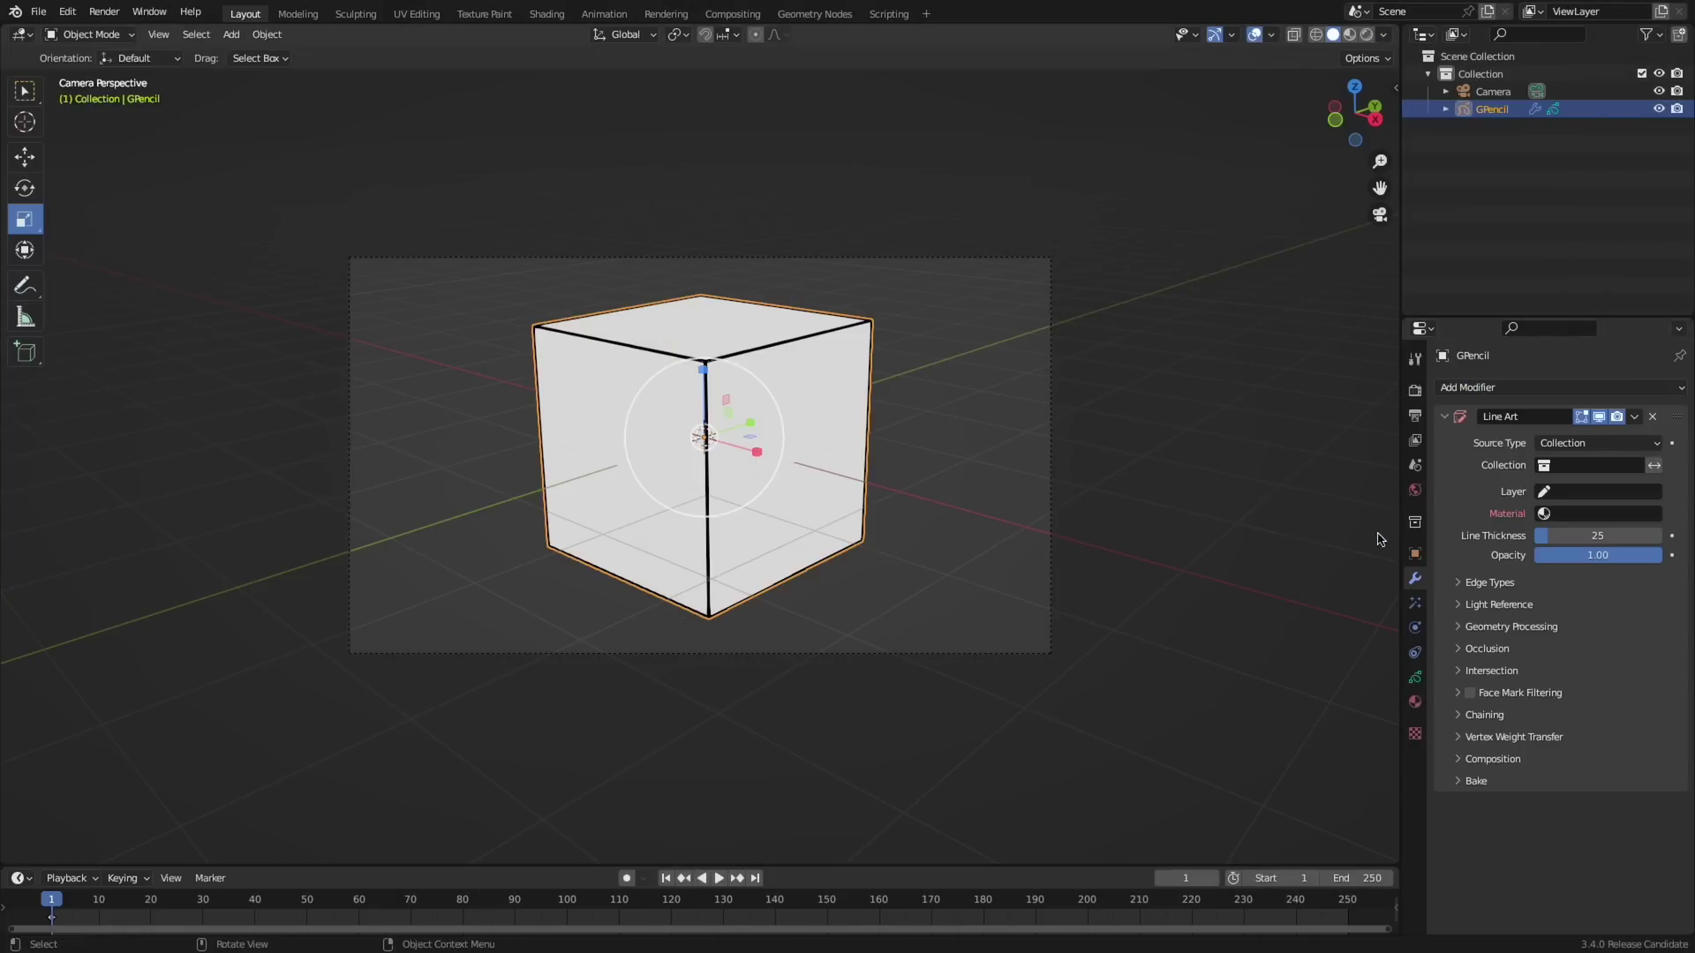
click(1458, 582)
scroll(1465, 618, down, 2)
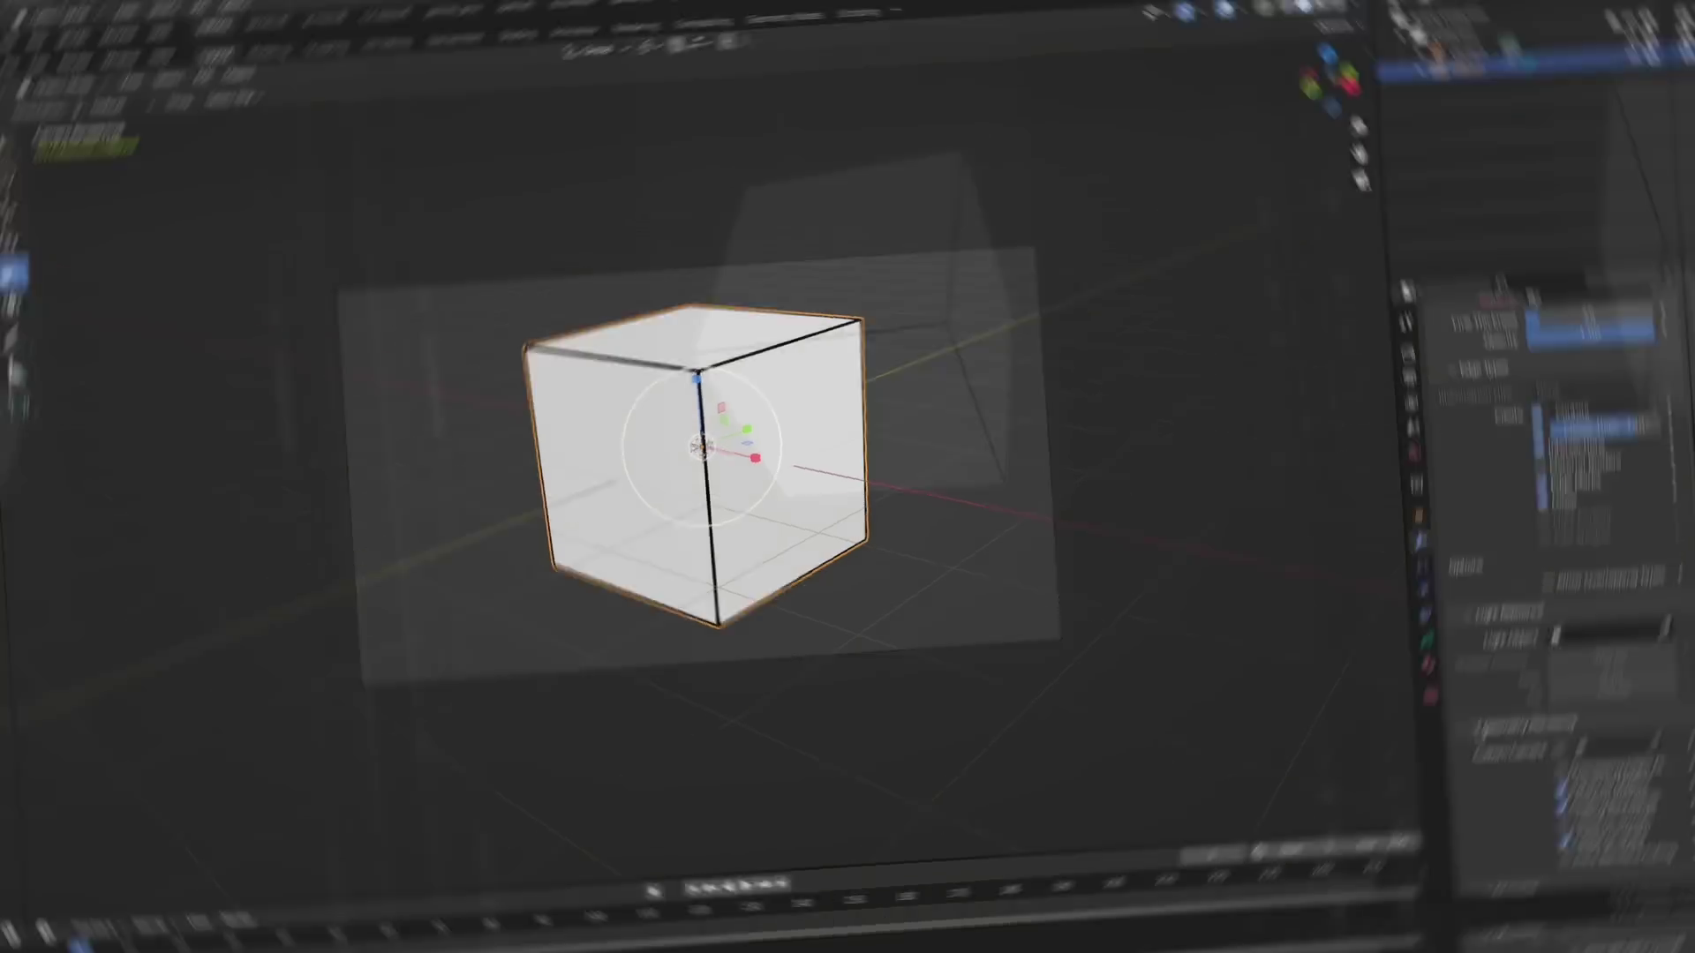
- Add a Time Offset modifier to the Grease Pencil cube and set its mode to Chain
click(1472, 388)
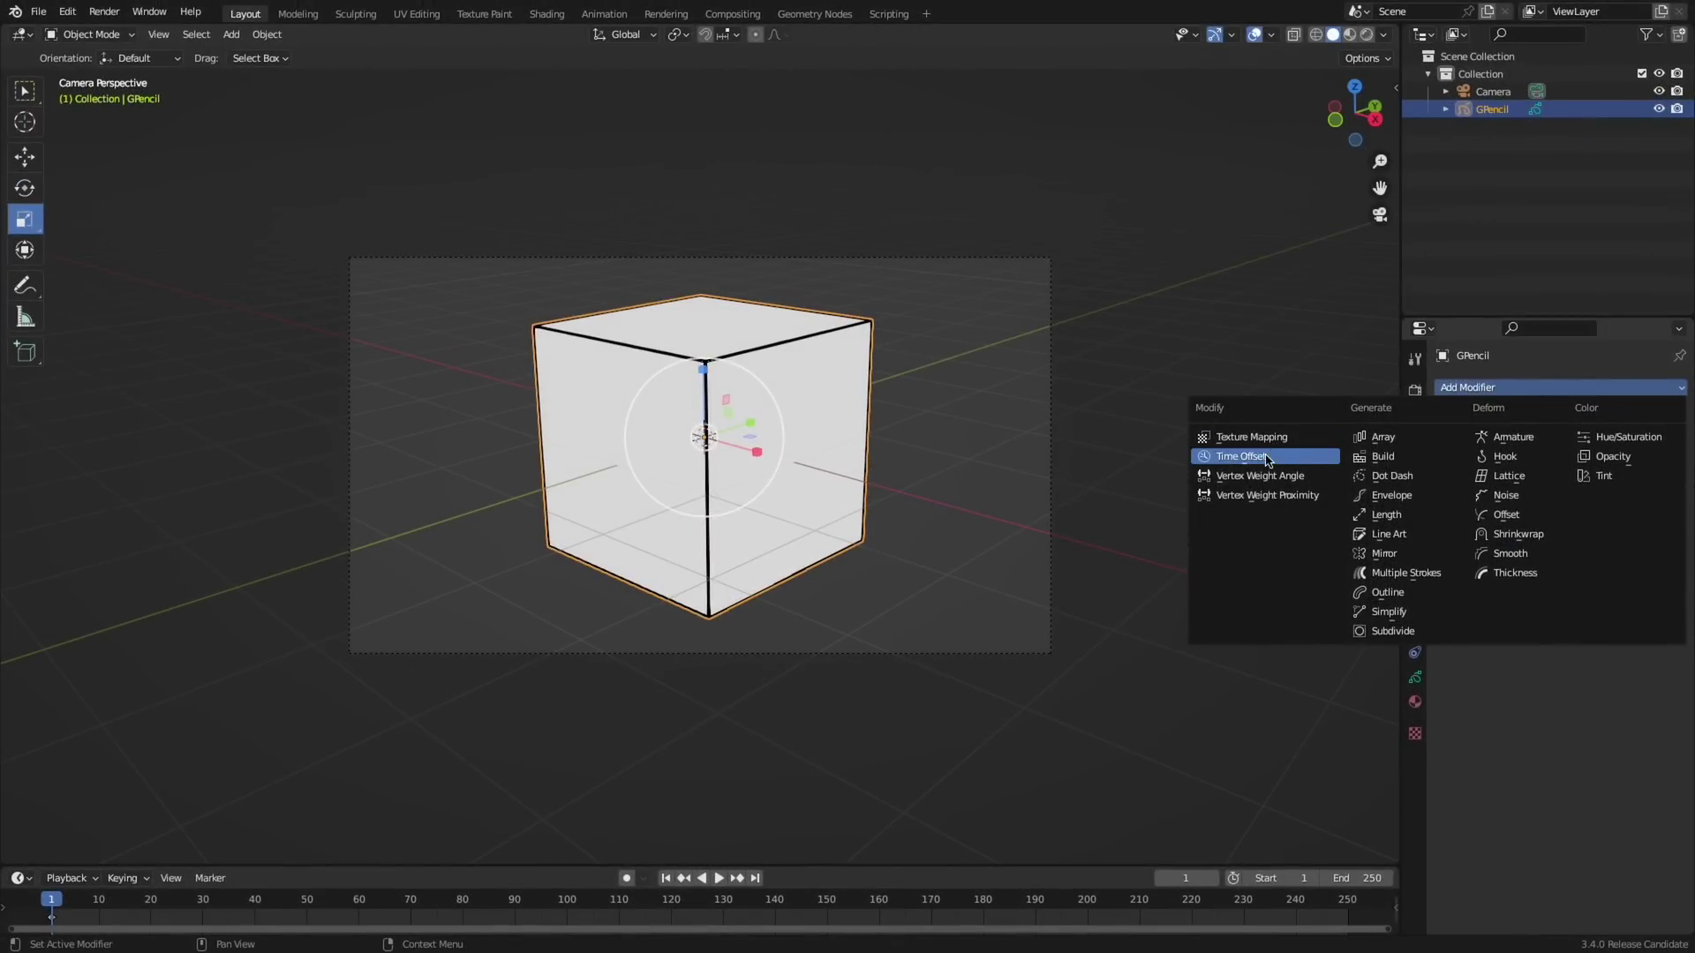
click(1269, 460)
click(1554, 444)
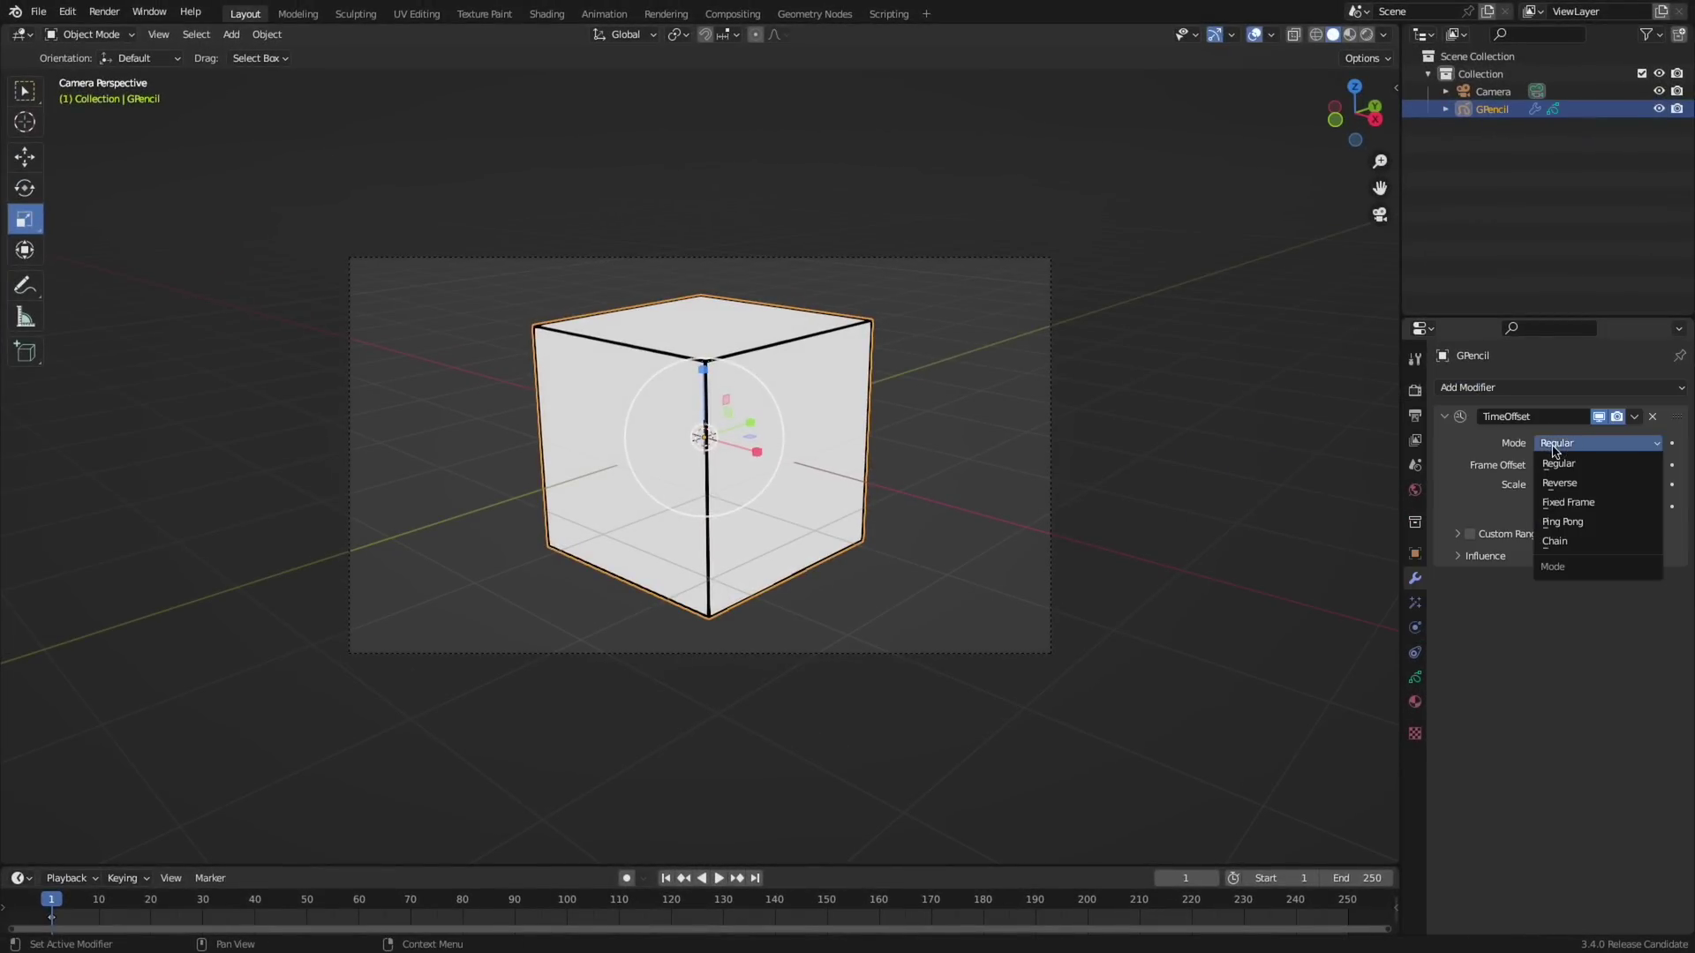
click(1562, 541)
- Add another segment to the Time Offset chain, reveal the segment list's filter field, and open the segment's mode choices
key(n)
click(1673, 530)
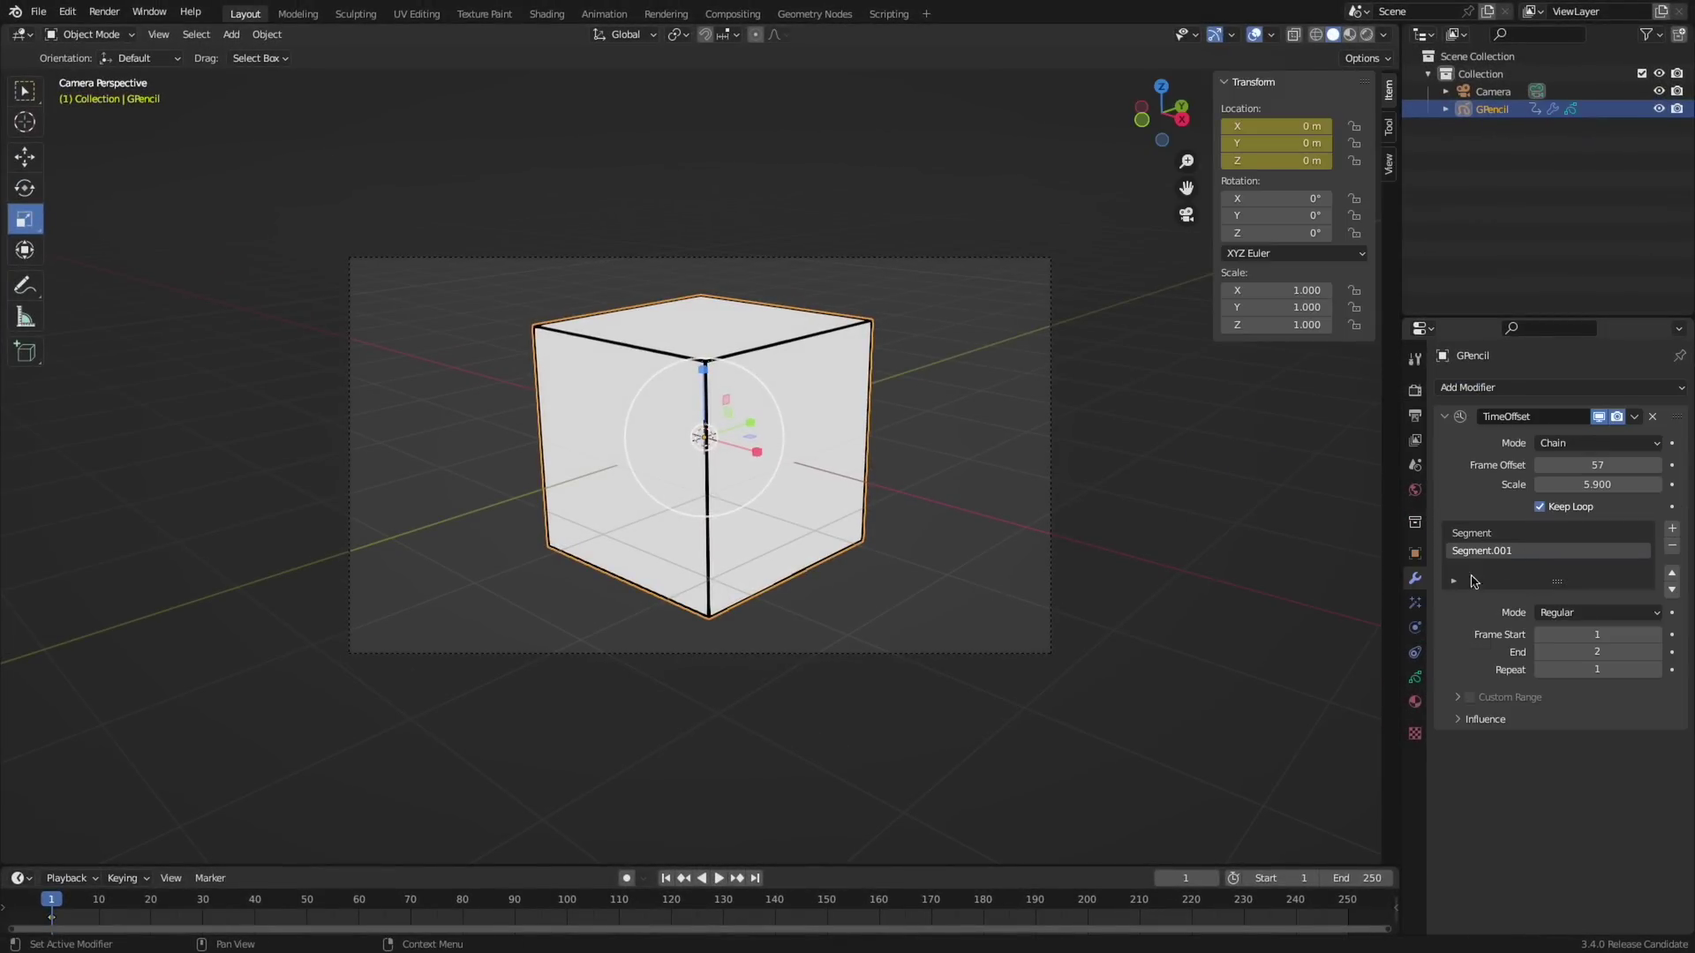
click(1451, 583)
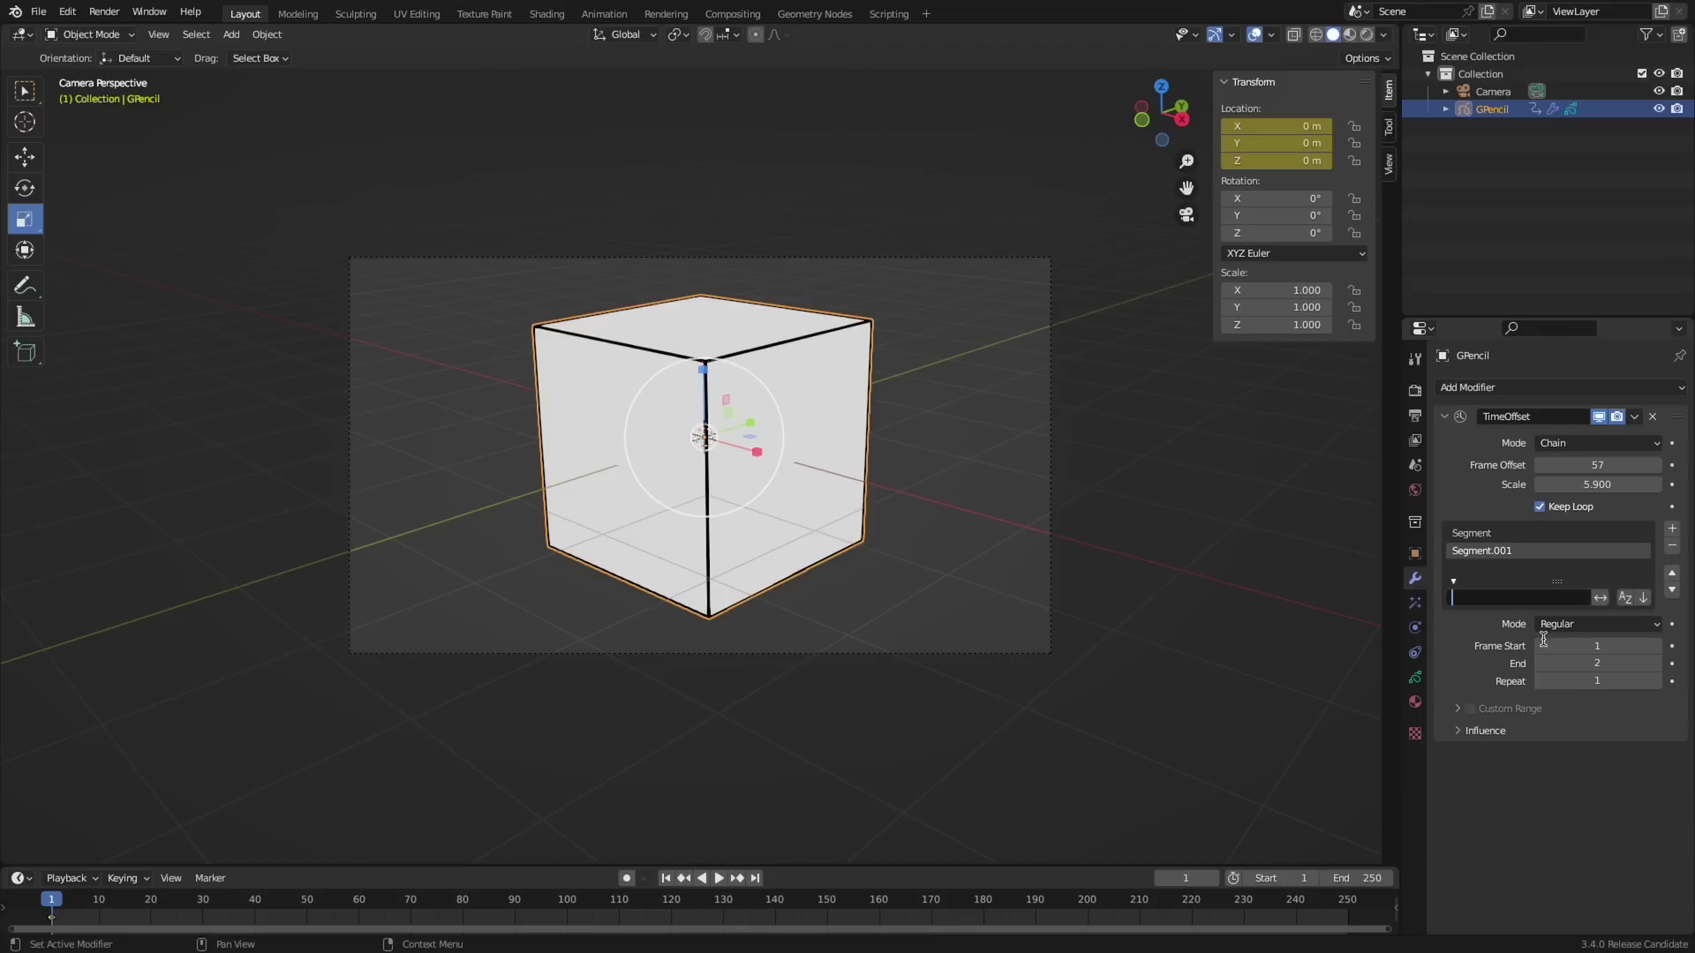
click(1579, 627)
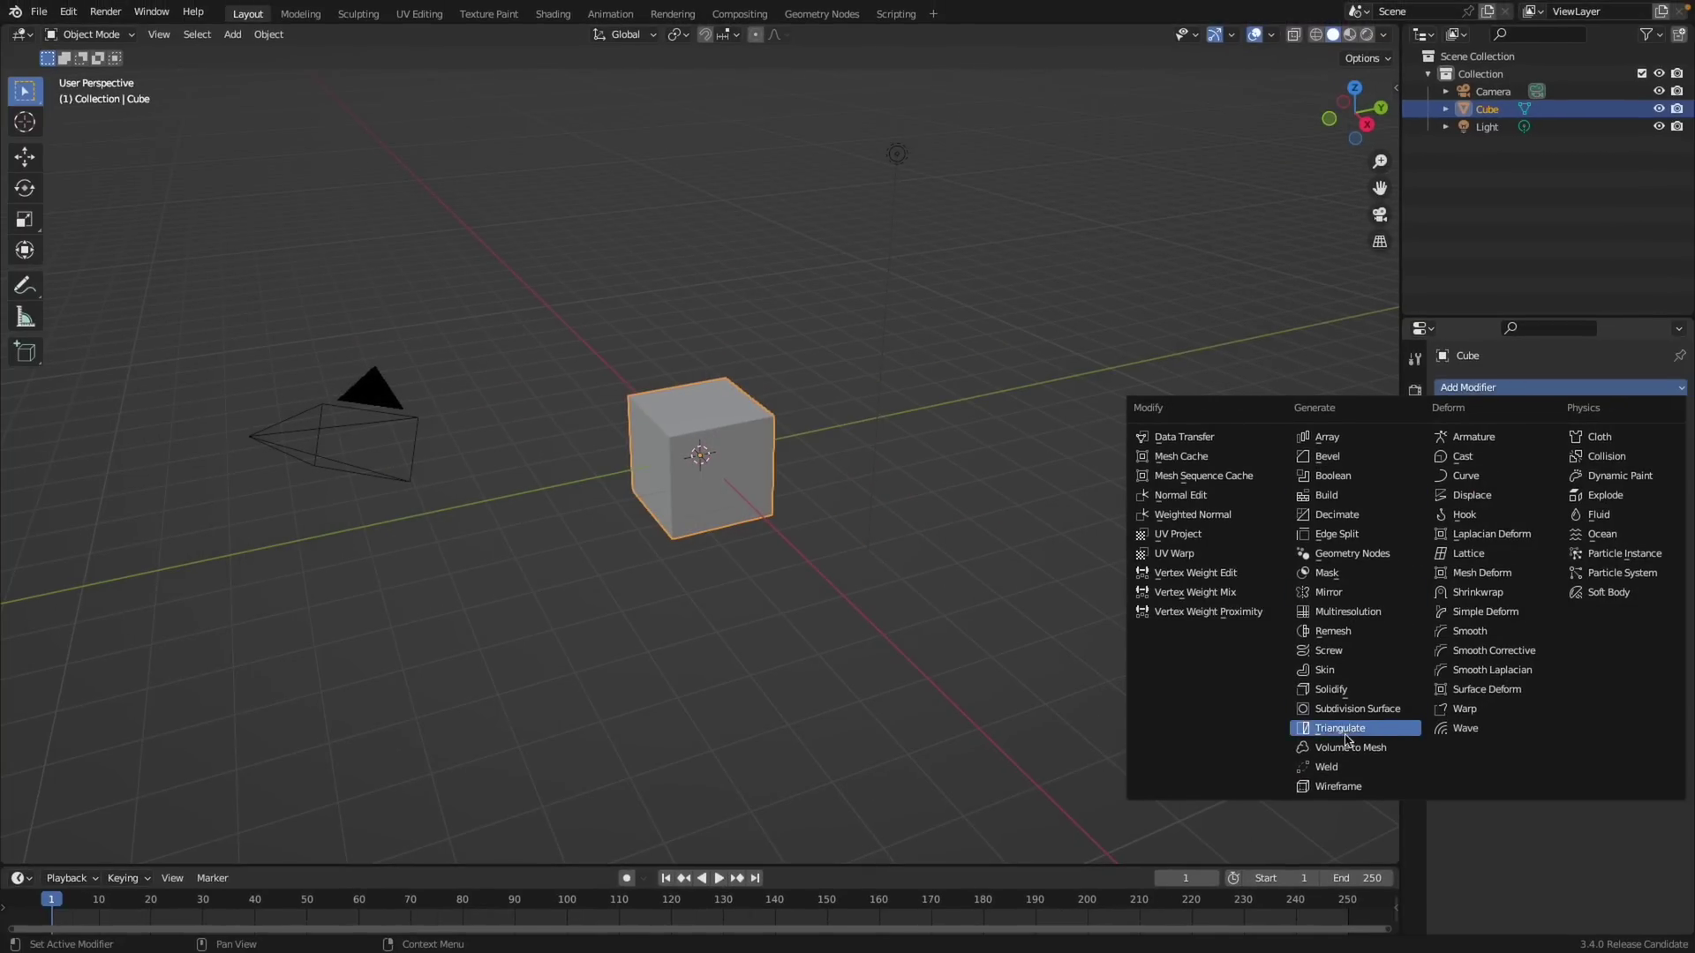
- Add a Subdivision Surface modifier to the cube and adjust its viewport subdivision level
click(1356, 708)
drag(1580, 465, 1633, 464)
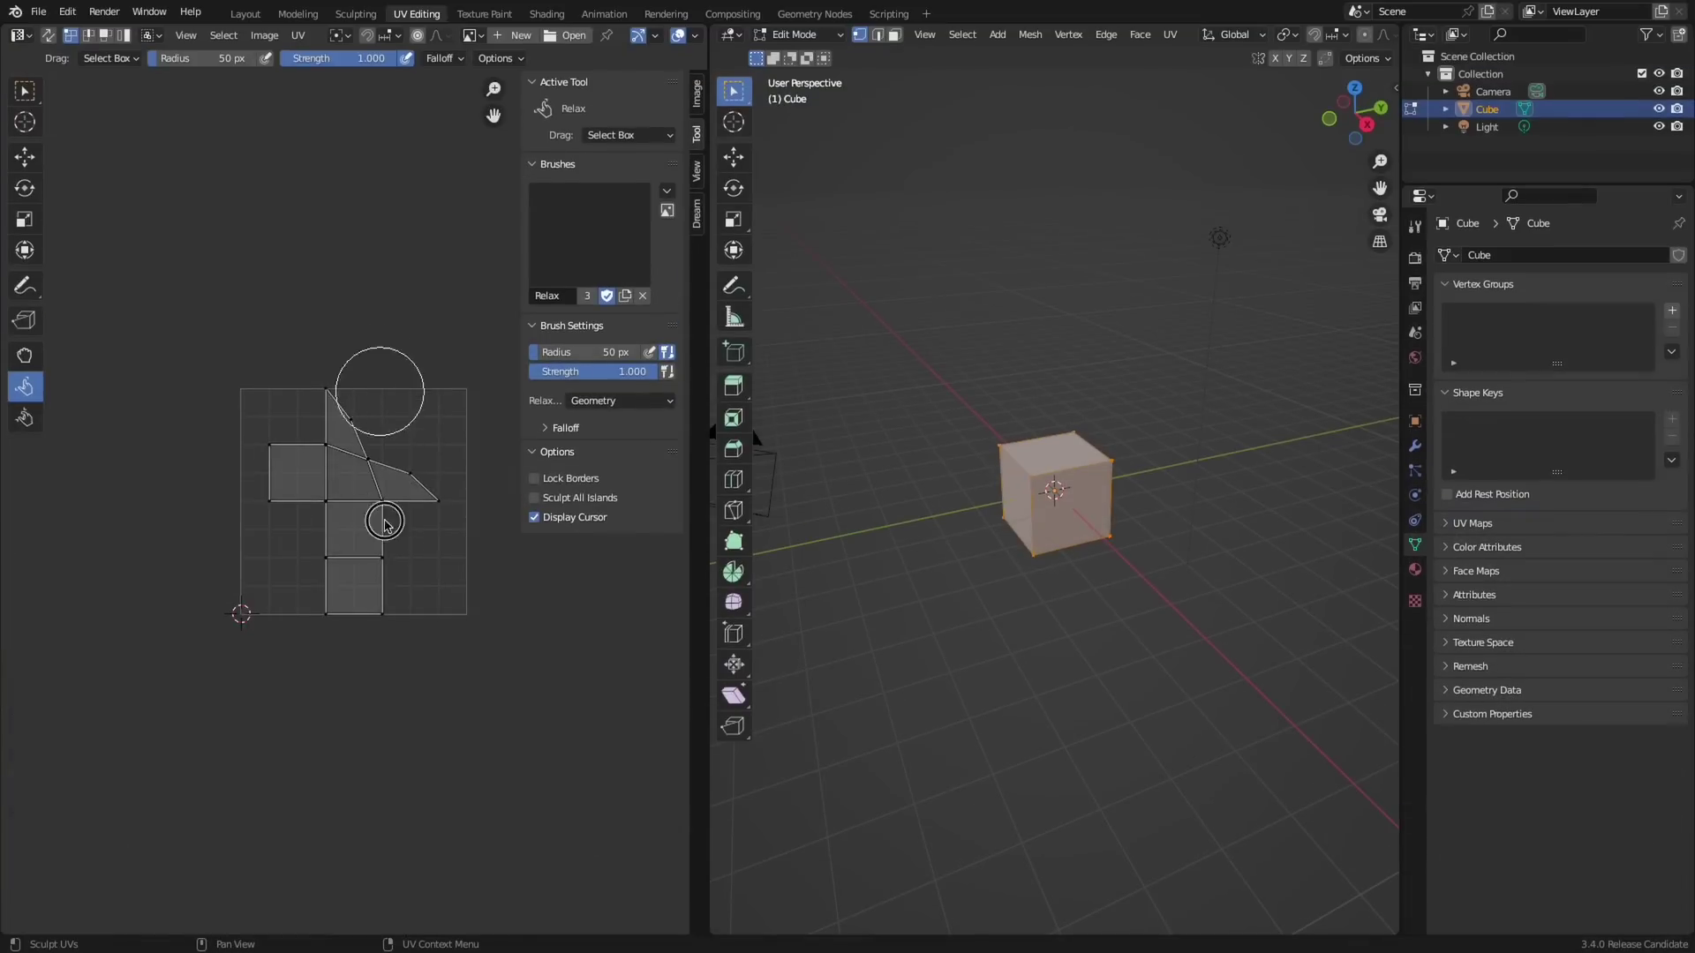
- Try the Relax brush on the cube's UVs with the Geometry and Laplacian methods, undo each stroke, and set the method back to Geometry
mouse_move(384, 523)
mouse_down()
mouse_move(329, 407)
mouse_move(349, 574)
mouse_move(292, 625)
mouse_up()
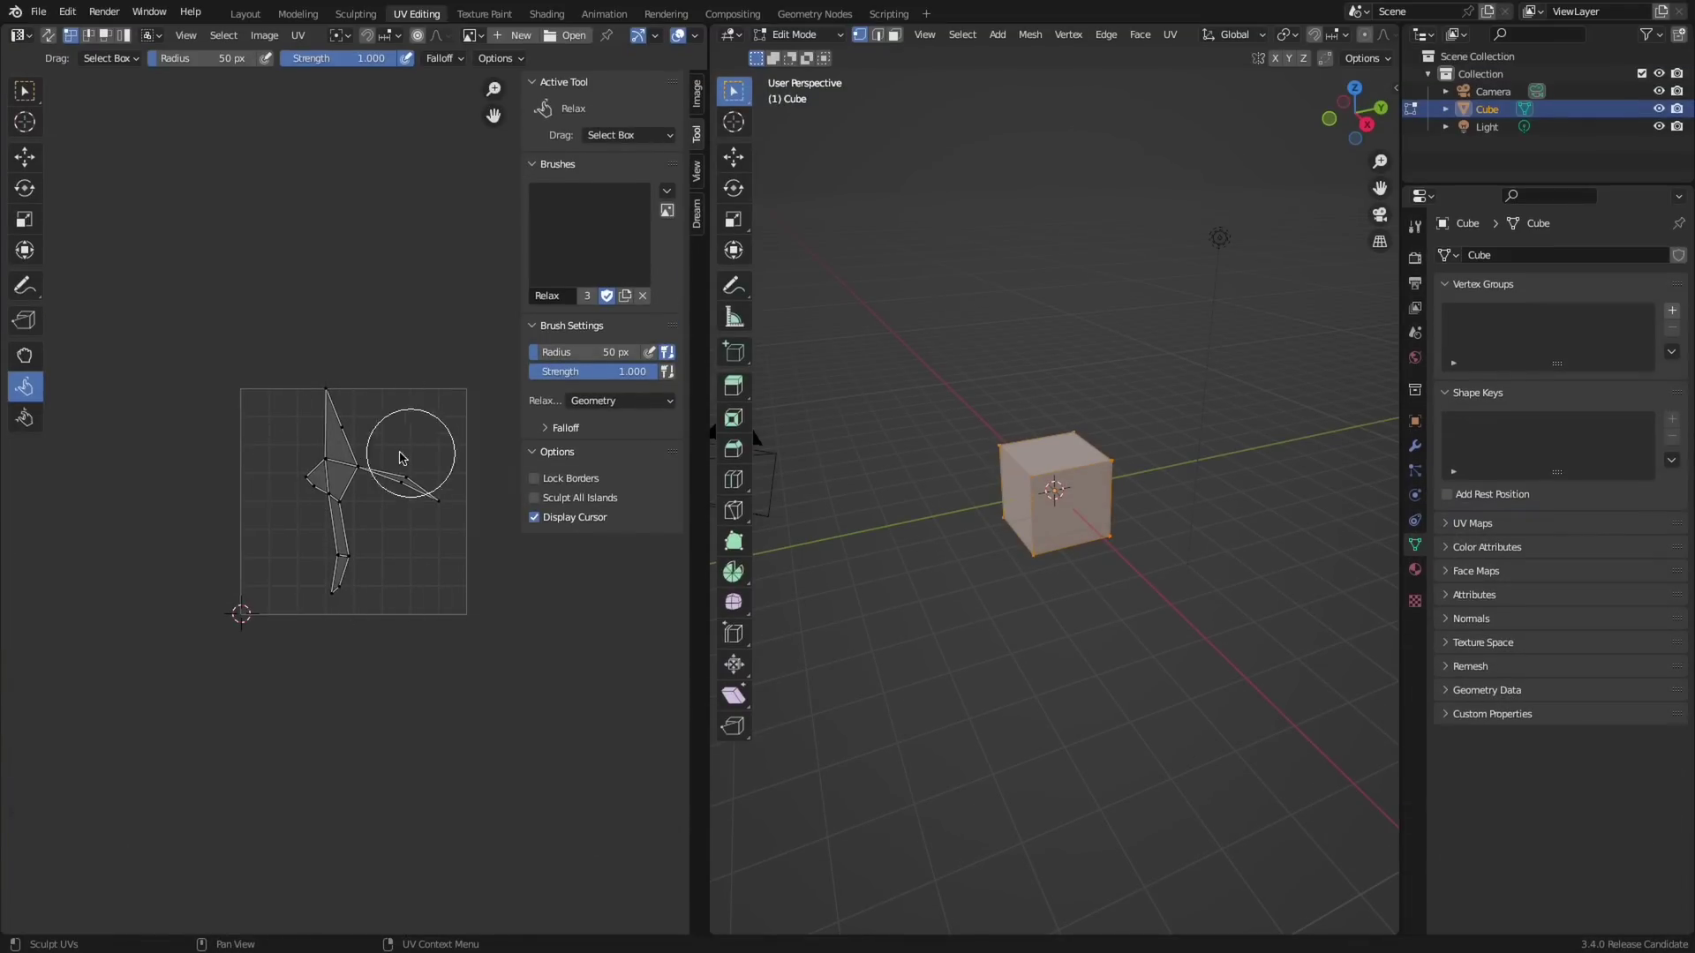
key(ctrl+z)
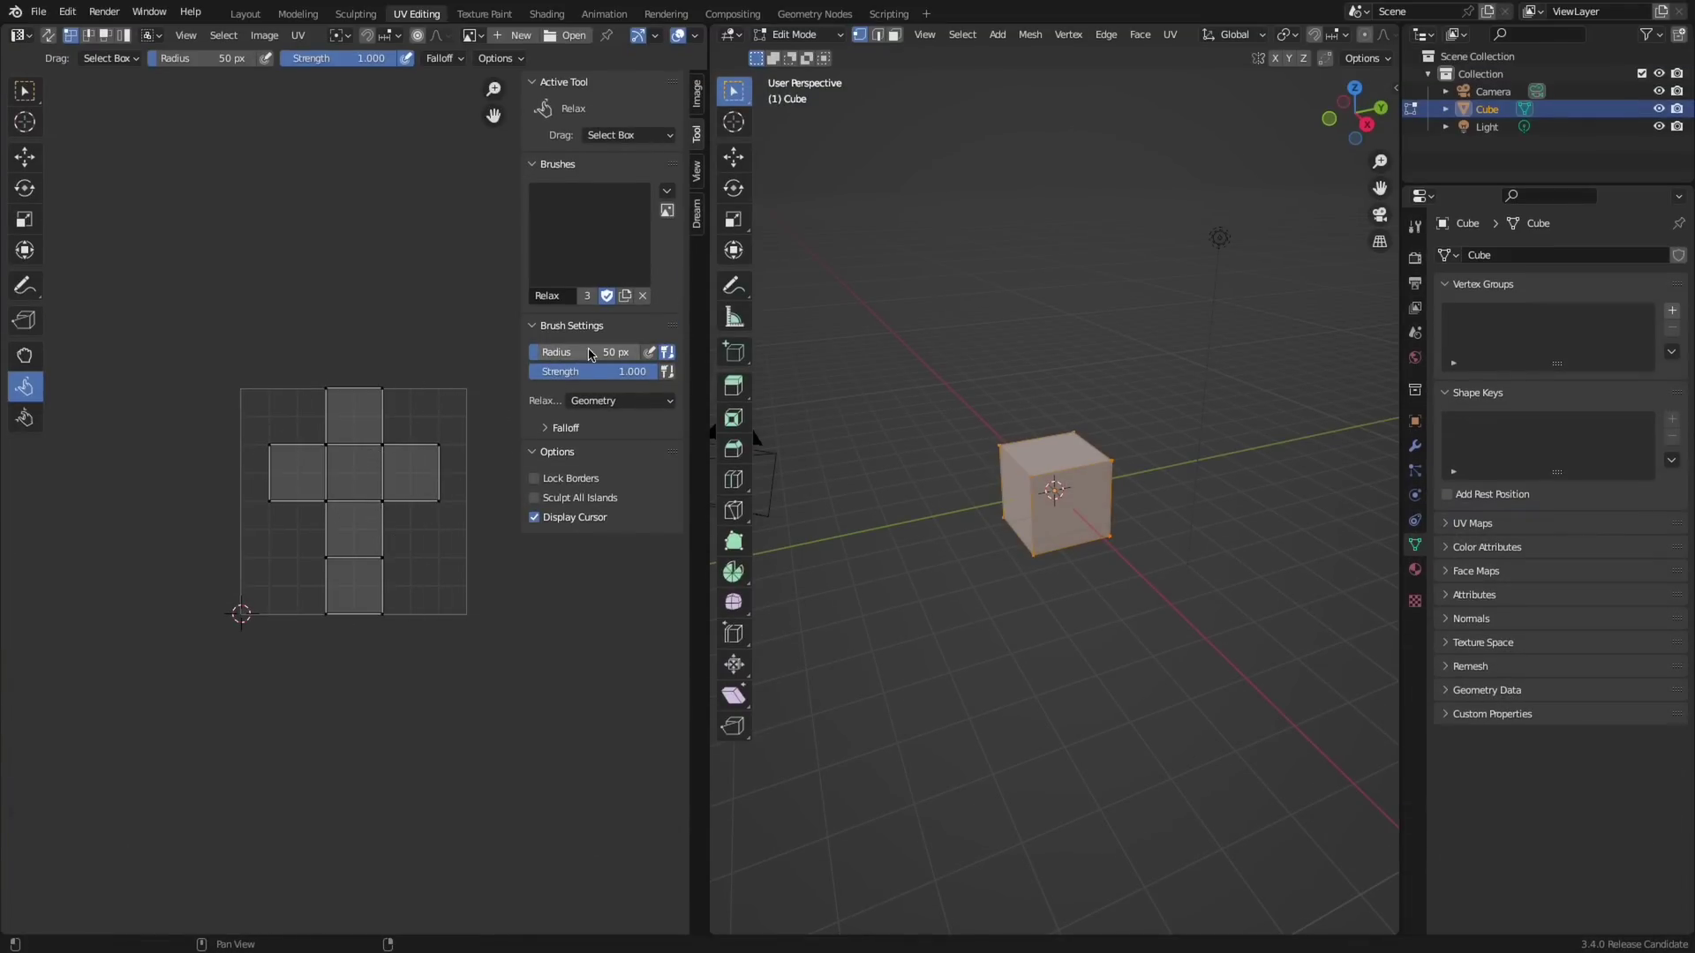
click(592, 400)
click(592, 422)
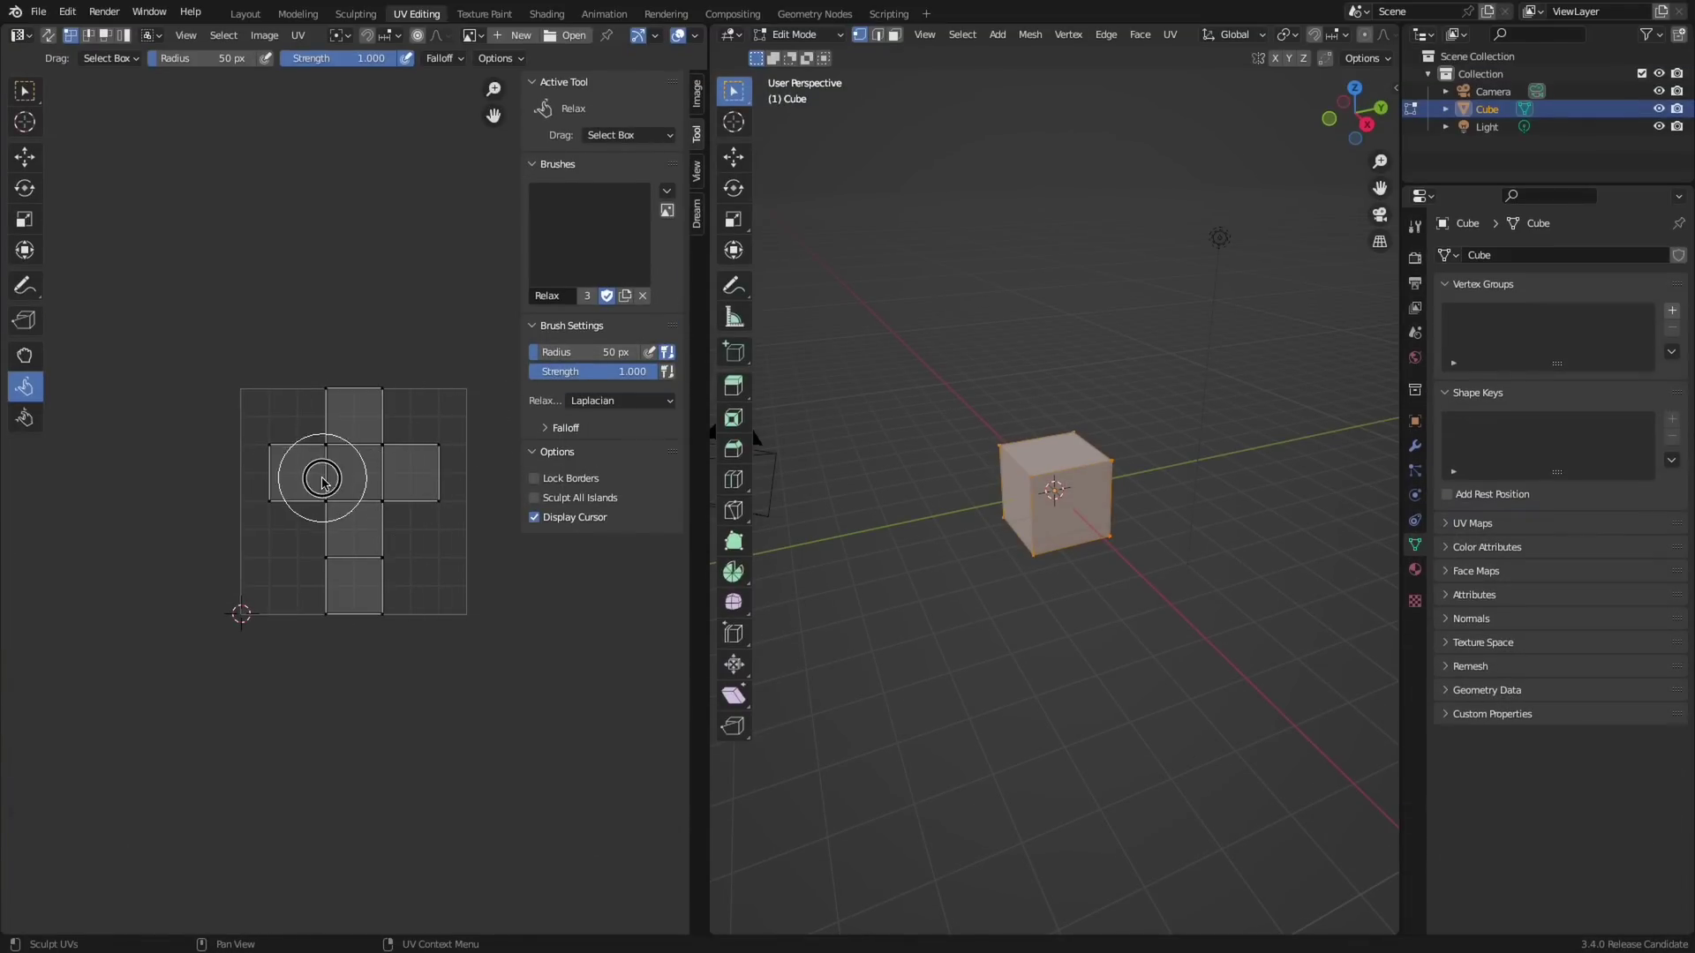
mouse_move(321, 475)
mouse_down()
mouse_move(379, 480)
mouse_move(333, 397)
mouse_move(273, 523)
mouse_move(291, 462)
mouse_move(382, 530)
mouse_up()
key(ctrl+z)
click(592, 399)
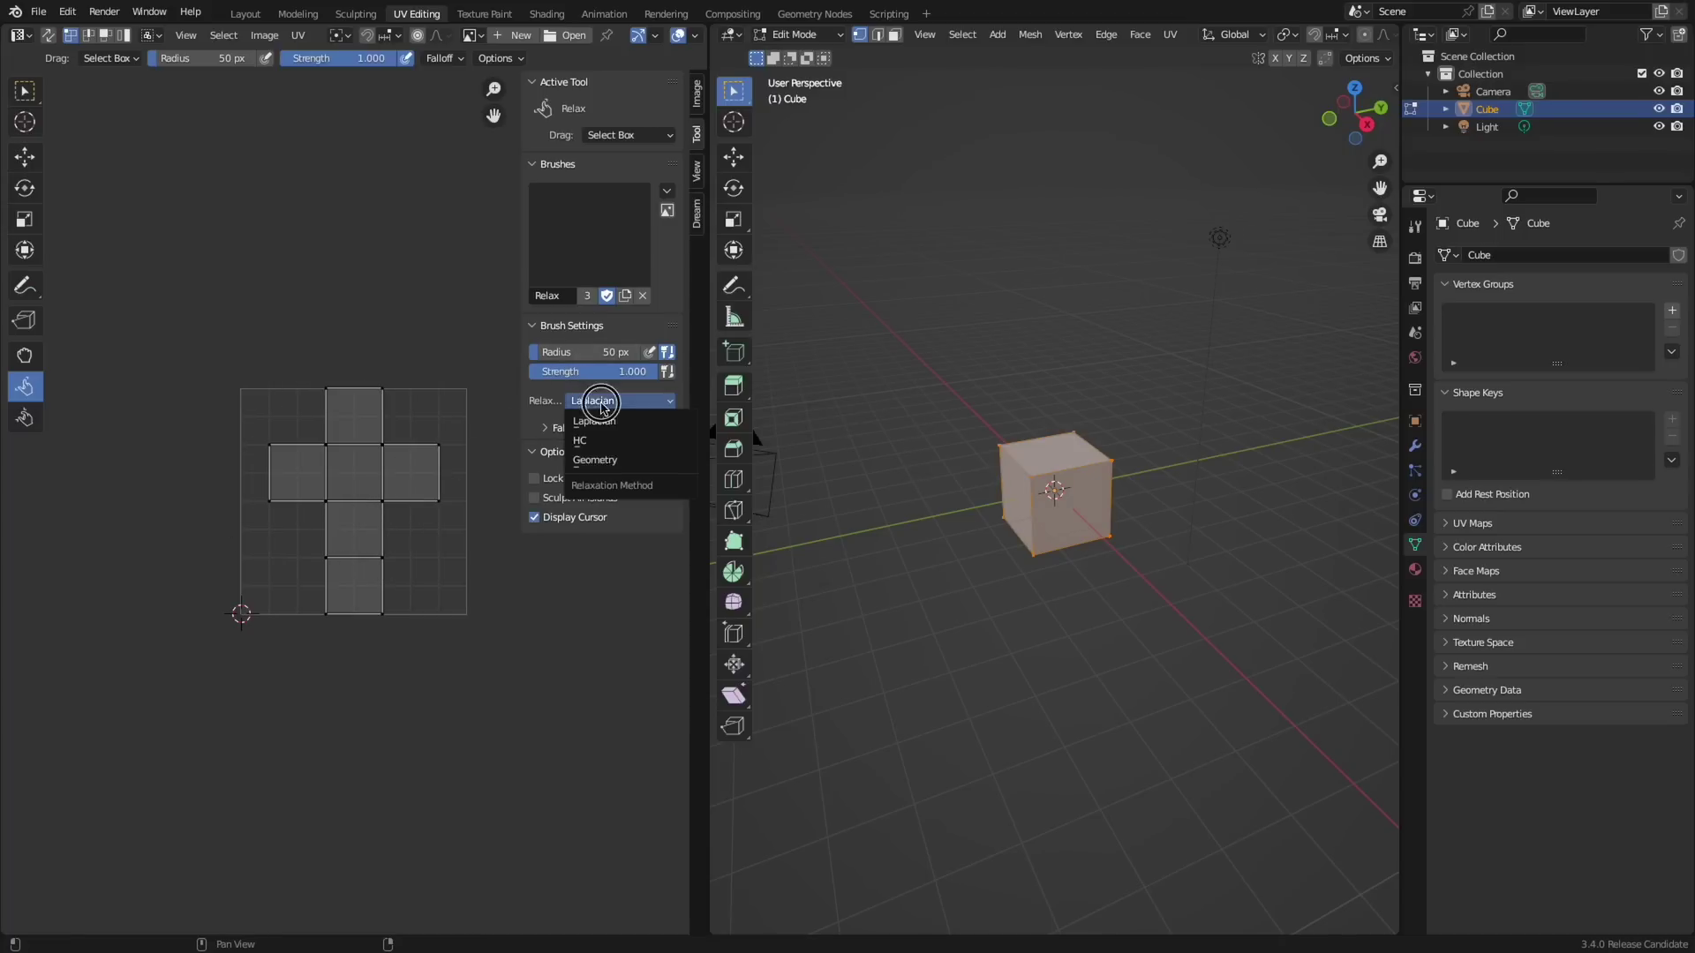
click(605, 461)
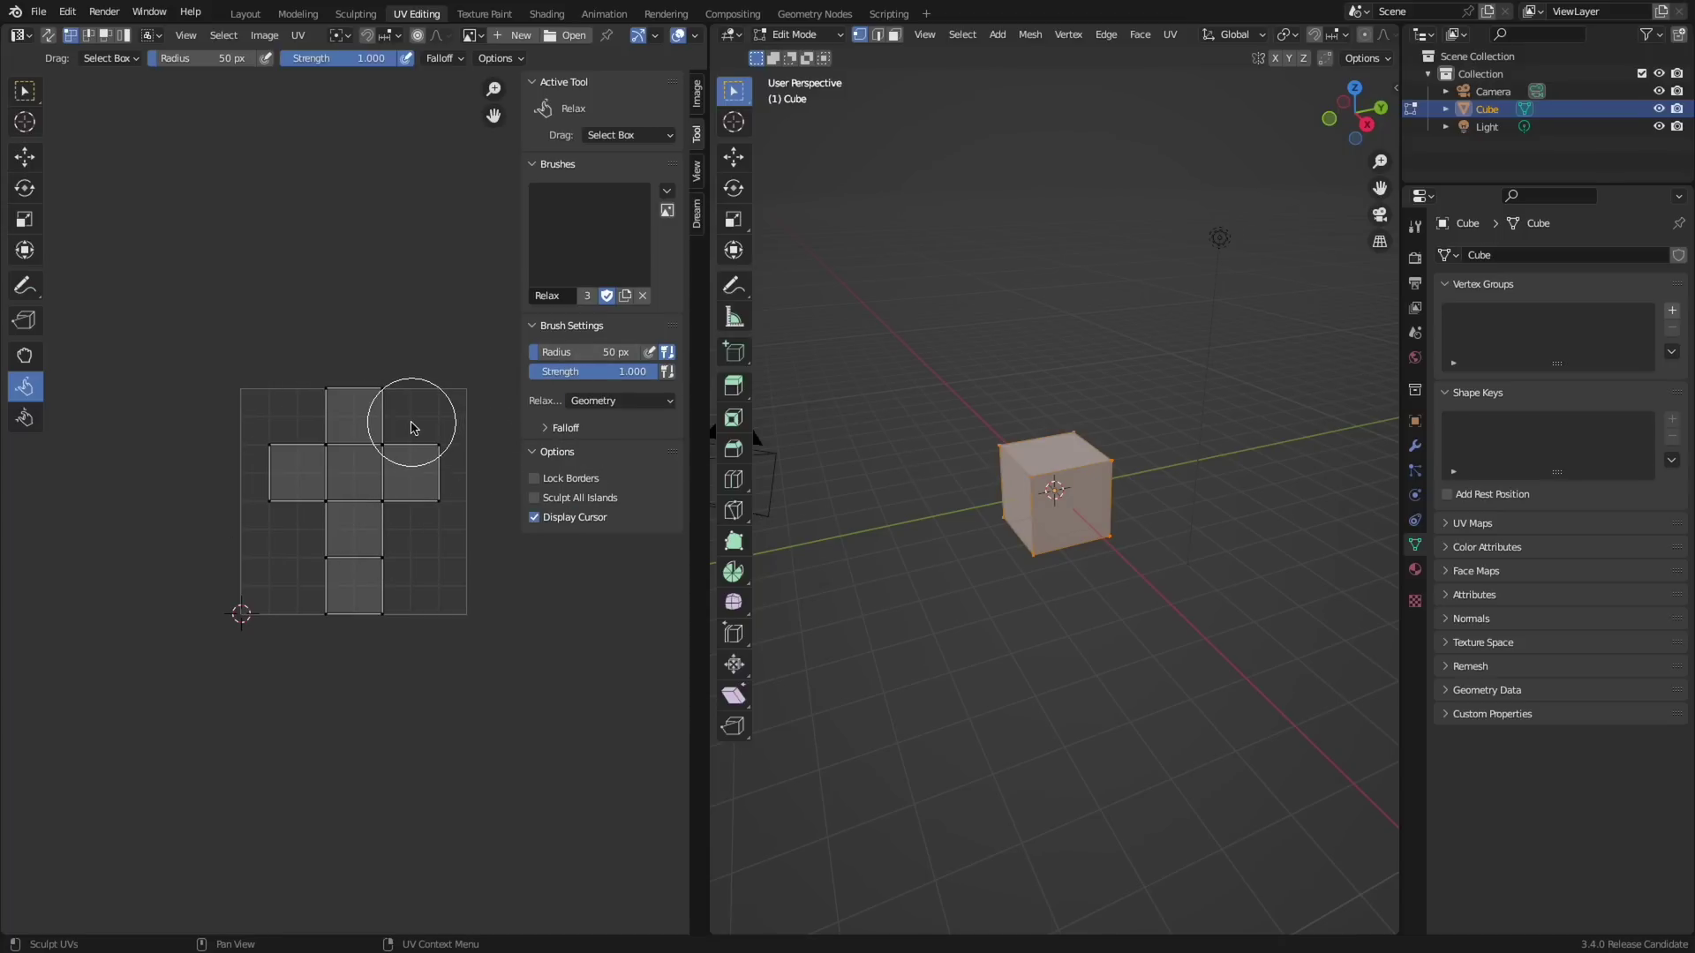
- Hide the UV editor's sidebar, return to the selection tool, and try the grid overlay's Fixed and Pixel modes
key(n)
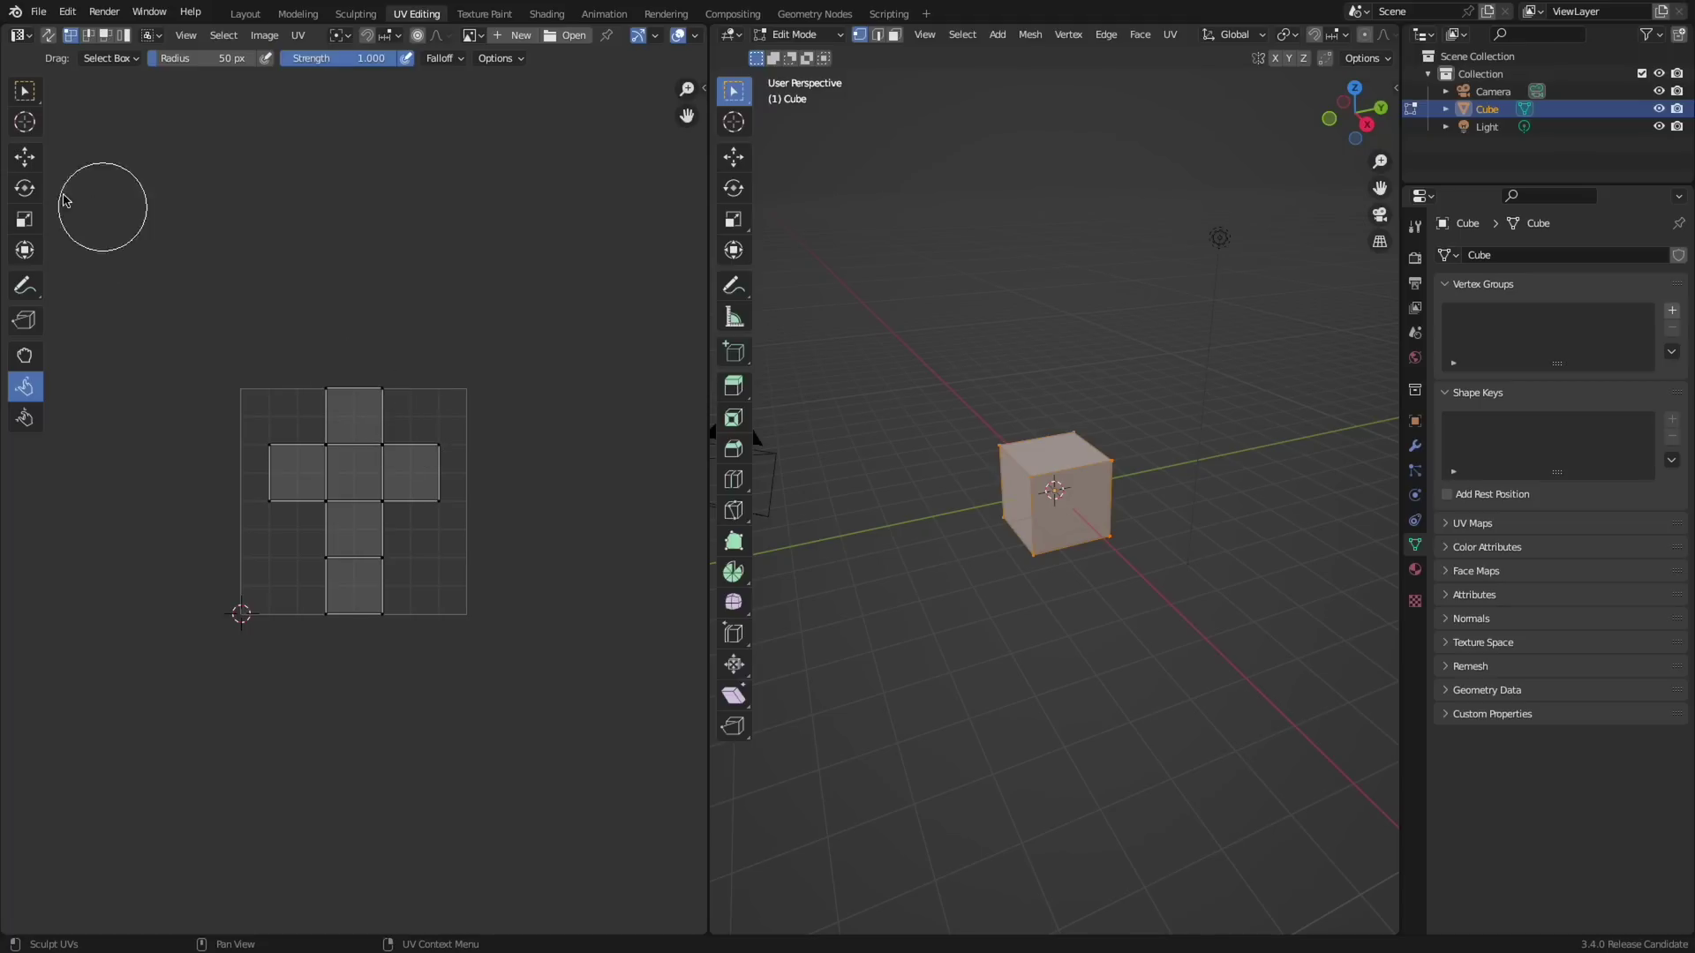
click(24, 89)
click(694, 36)
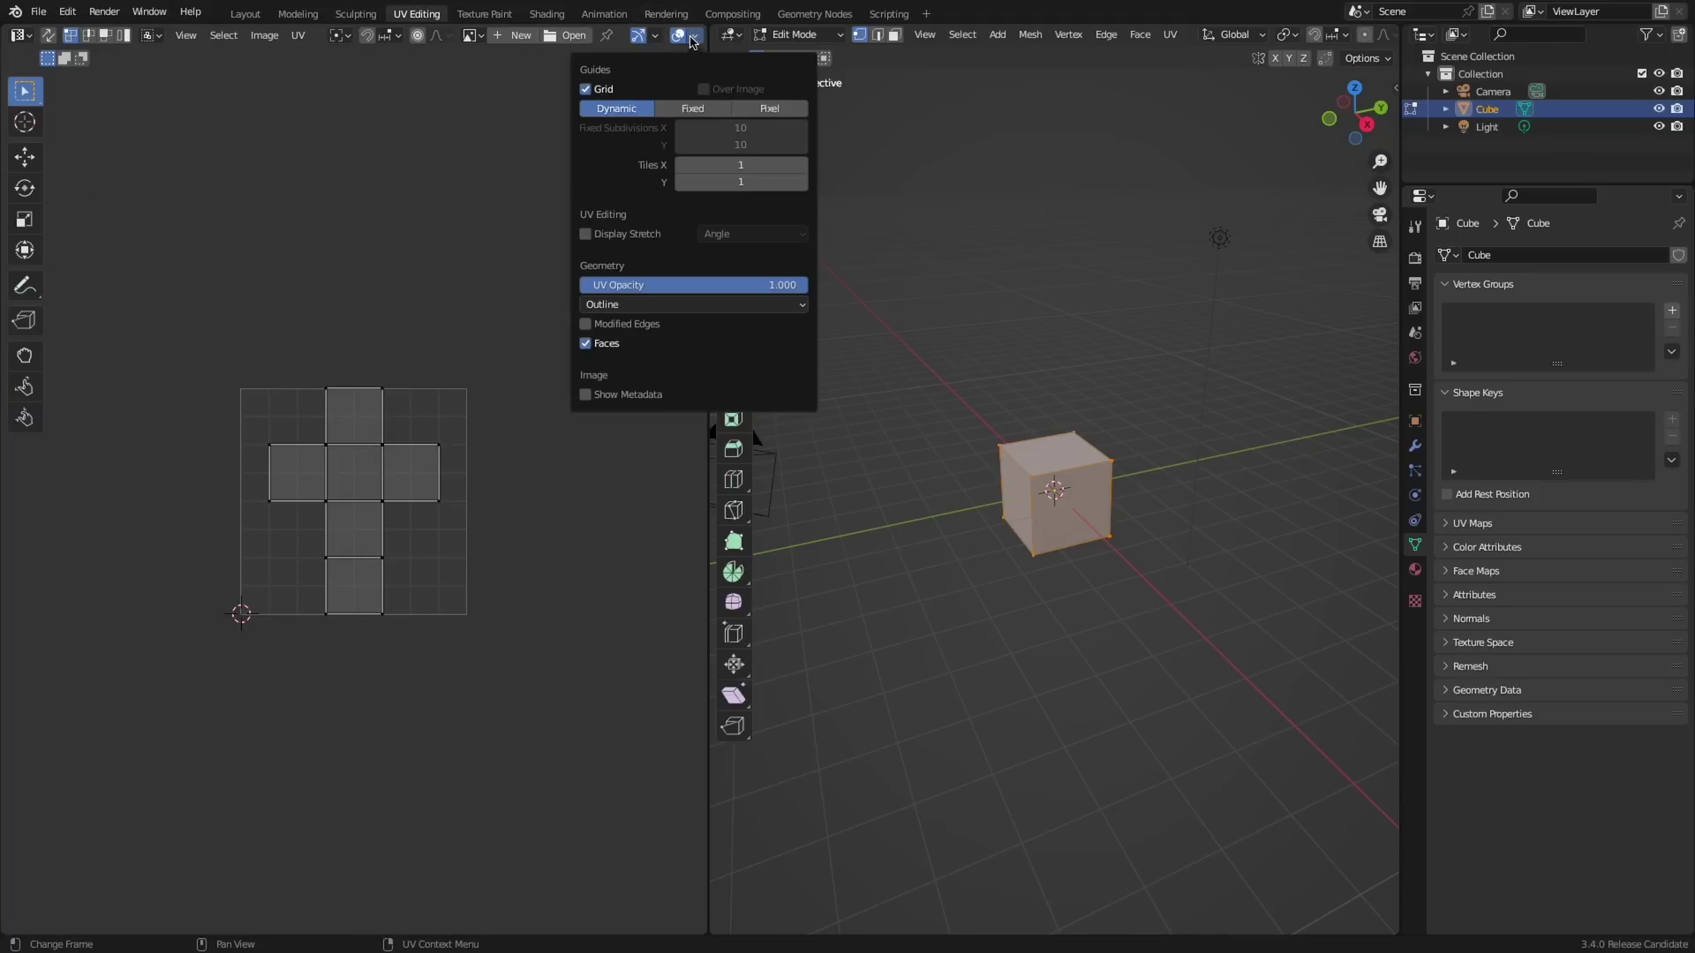
click(693, 108)
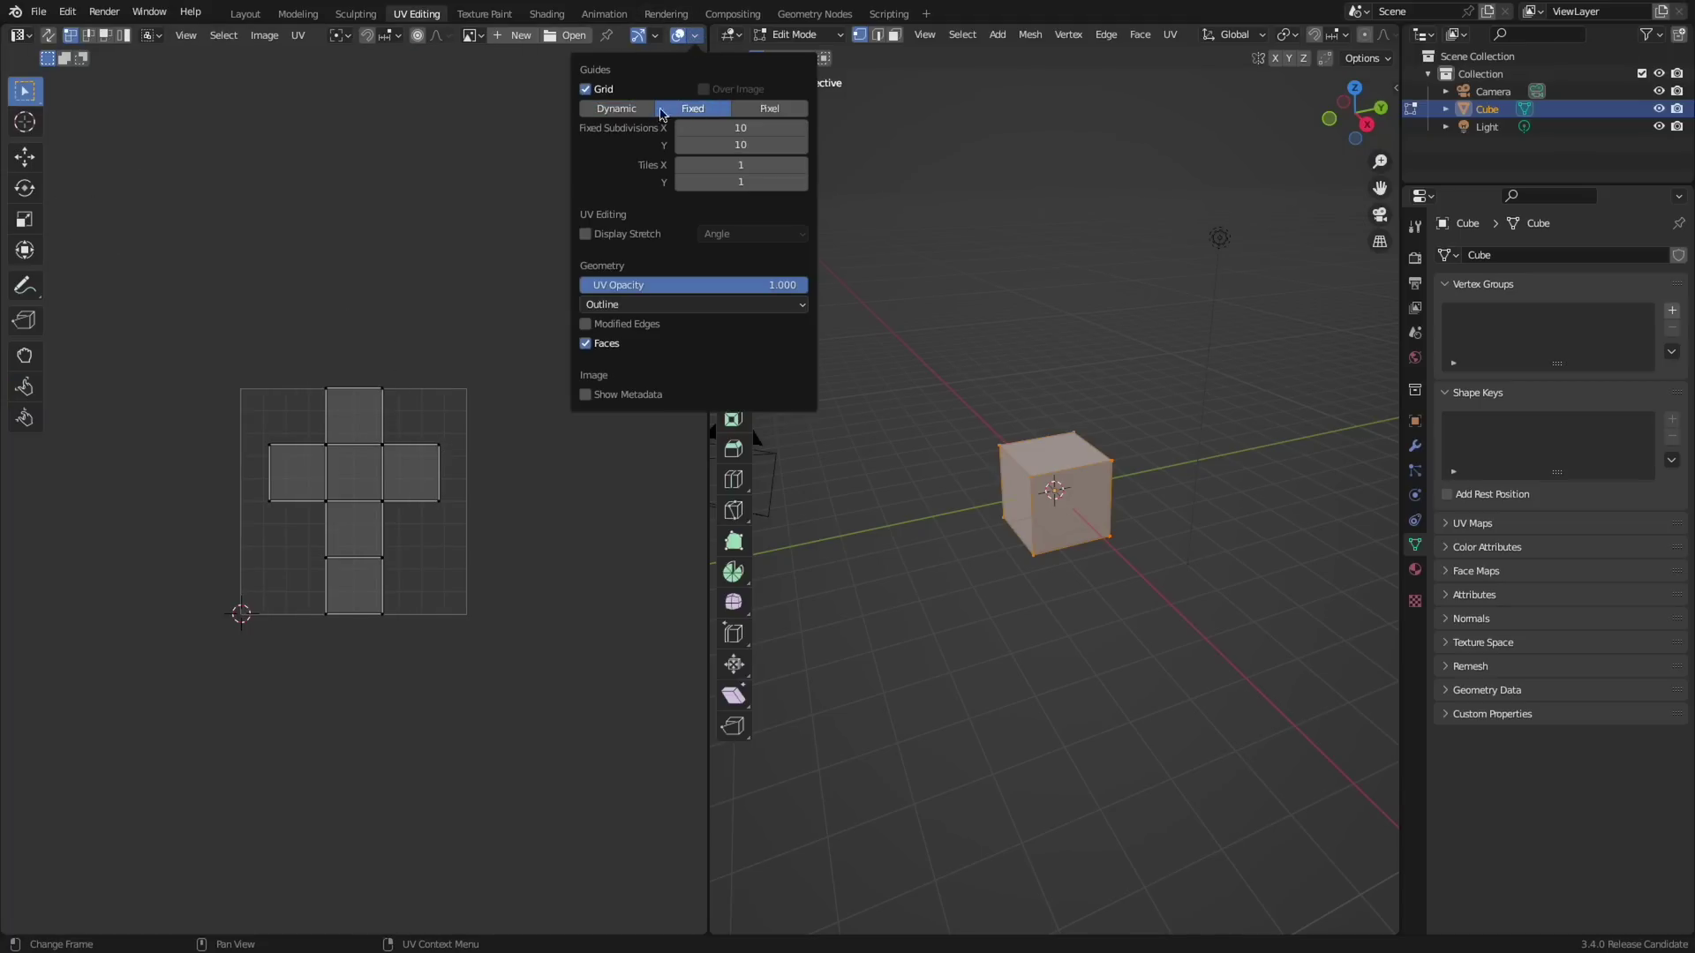
click(768, 108)
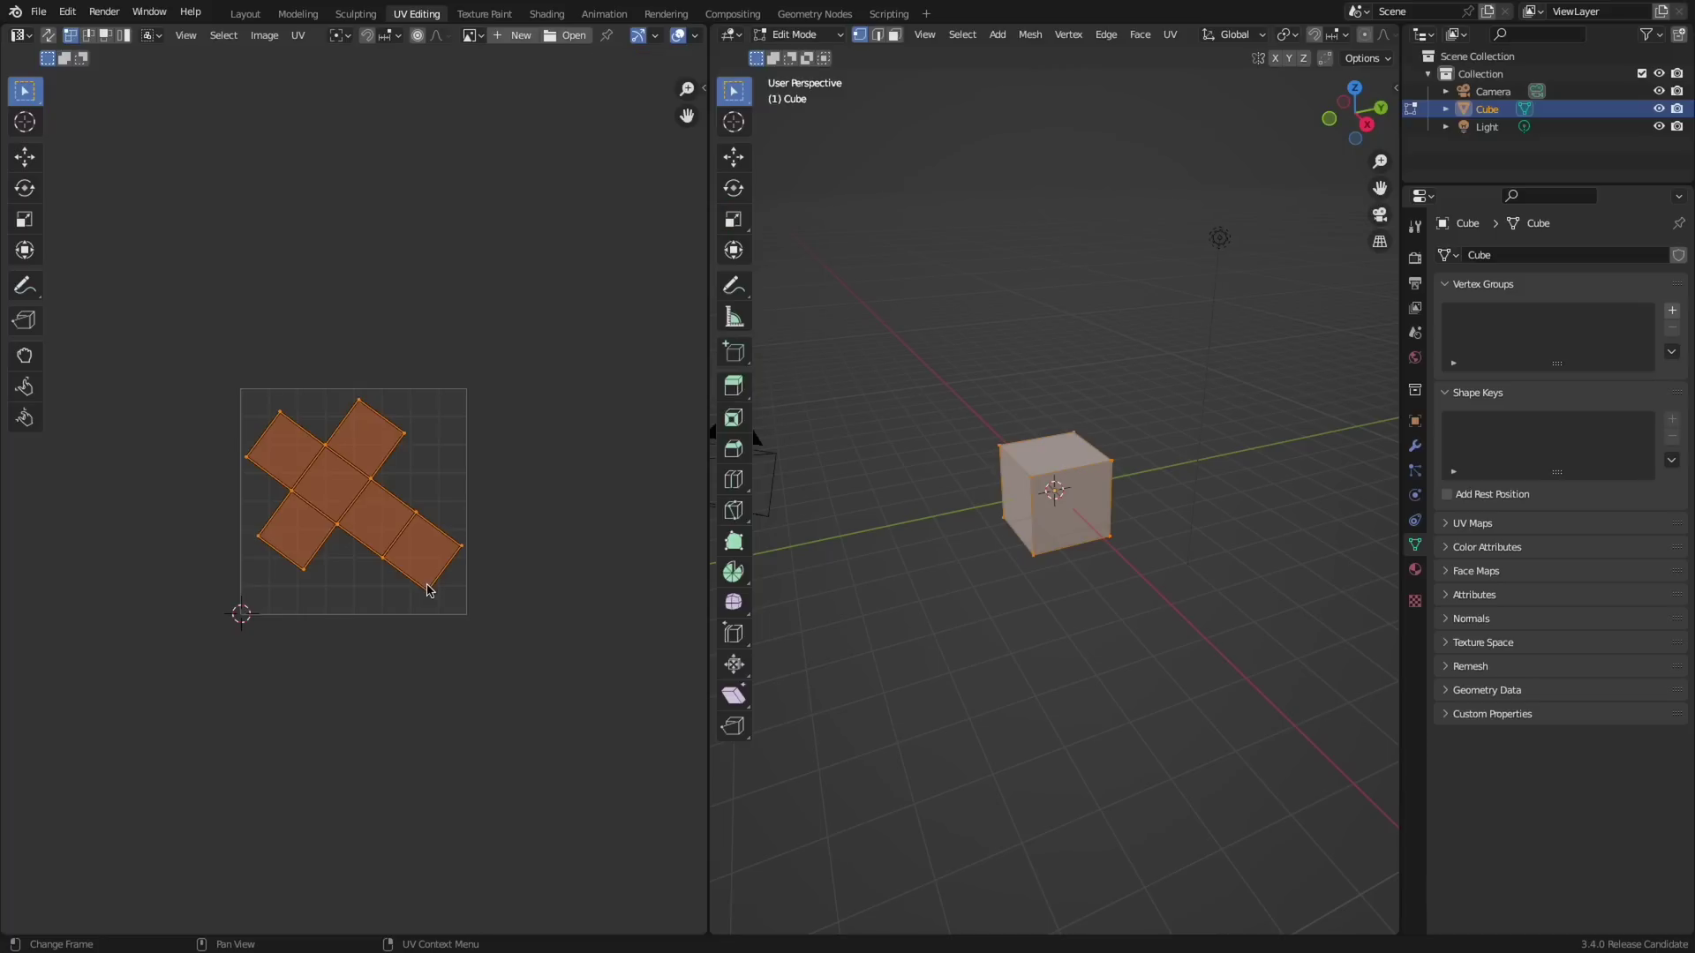
- Apply Align Rotation to the tilted UV island, set its method to Edge, and open the method choices again
key(F3)
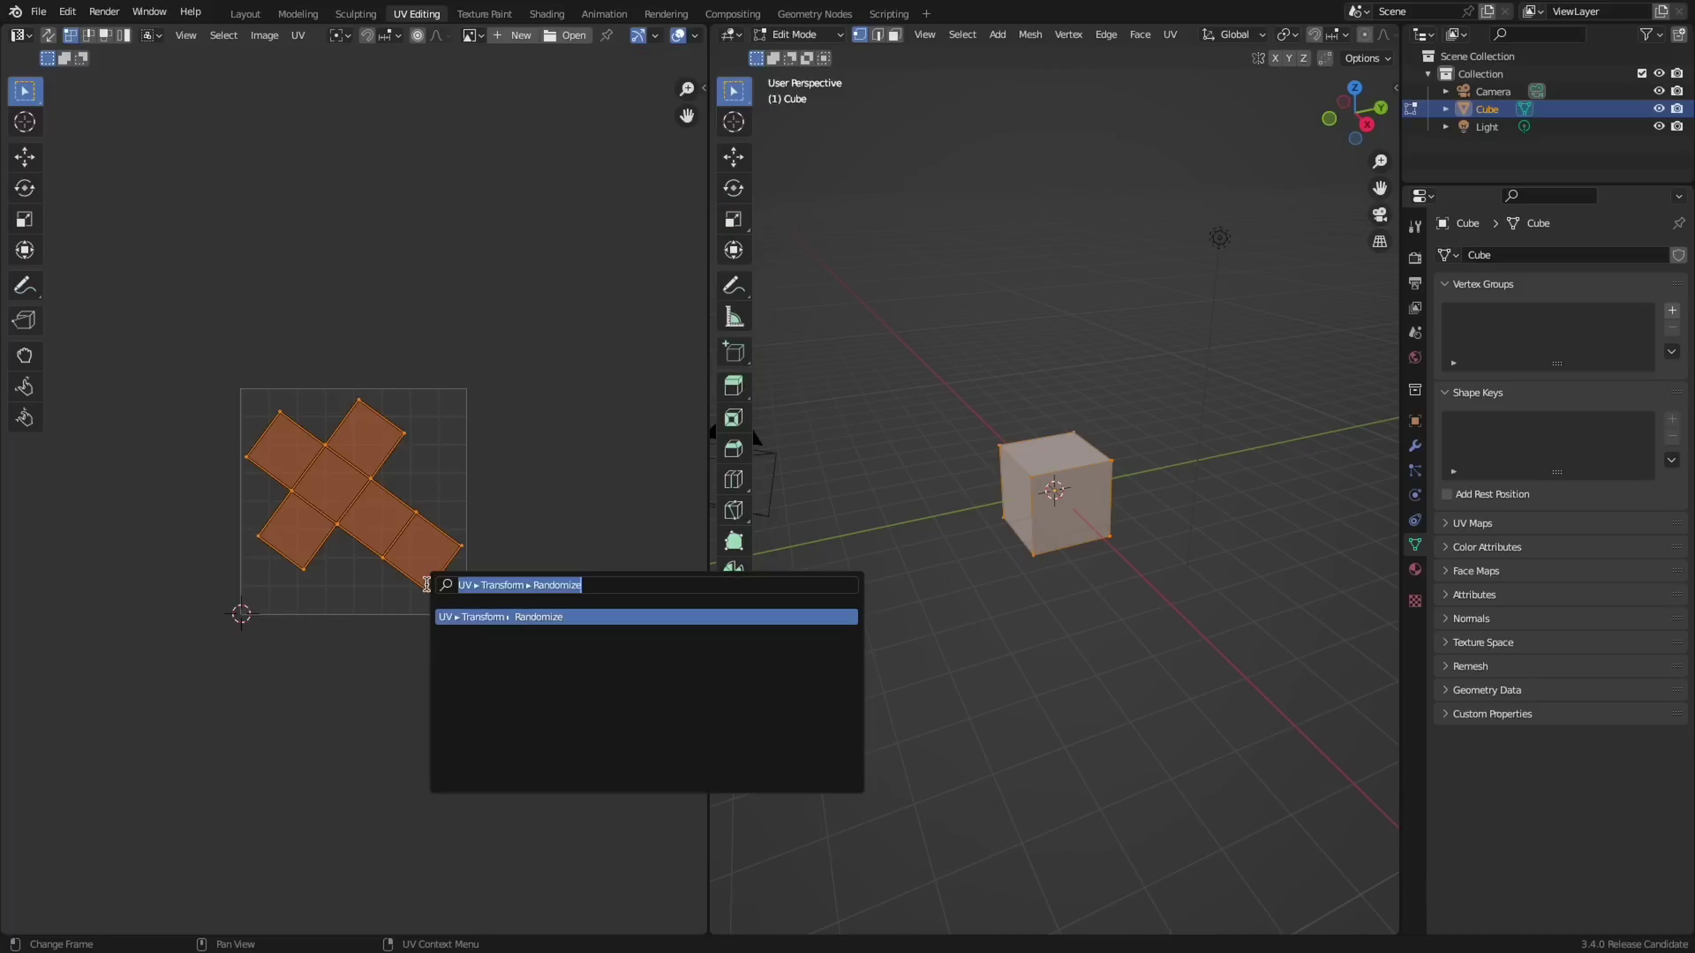
text(align)
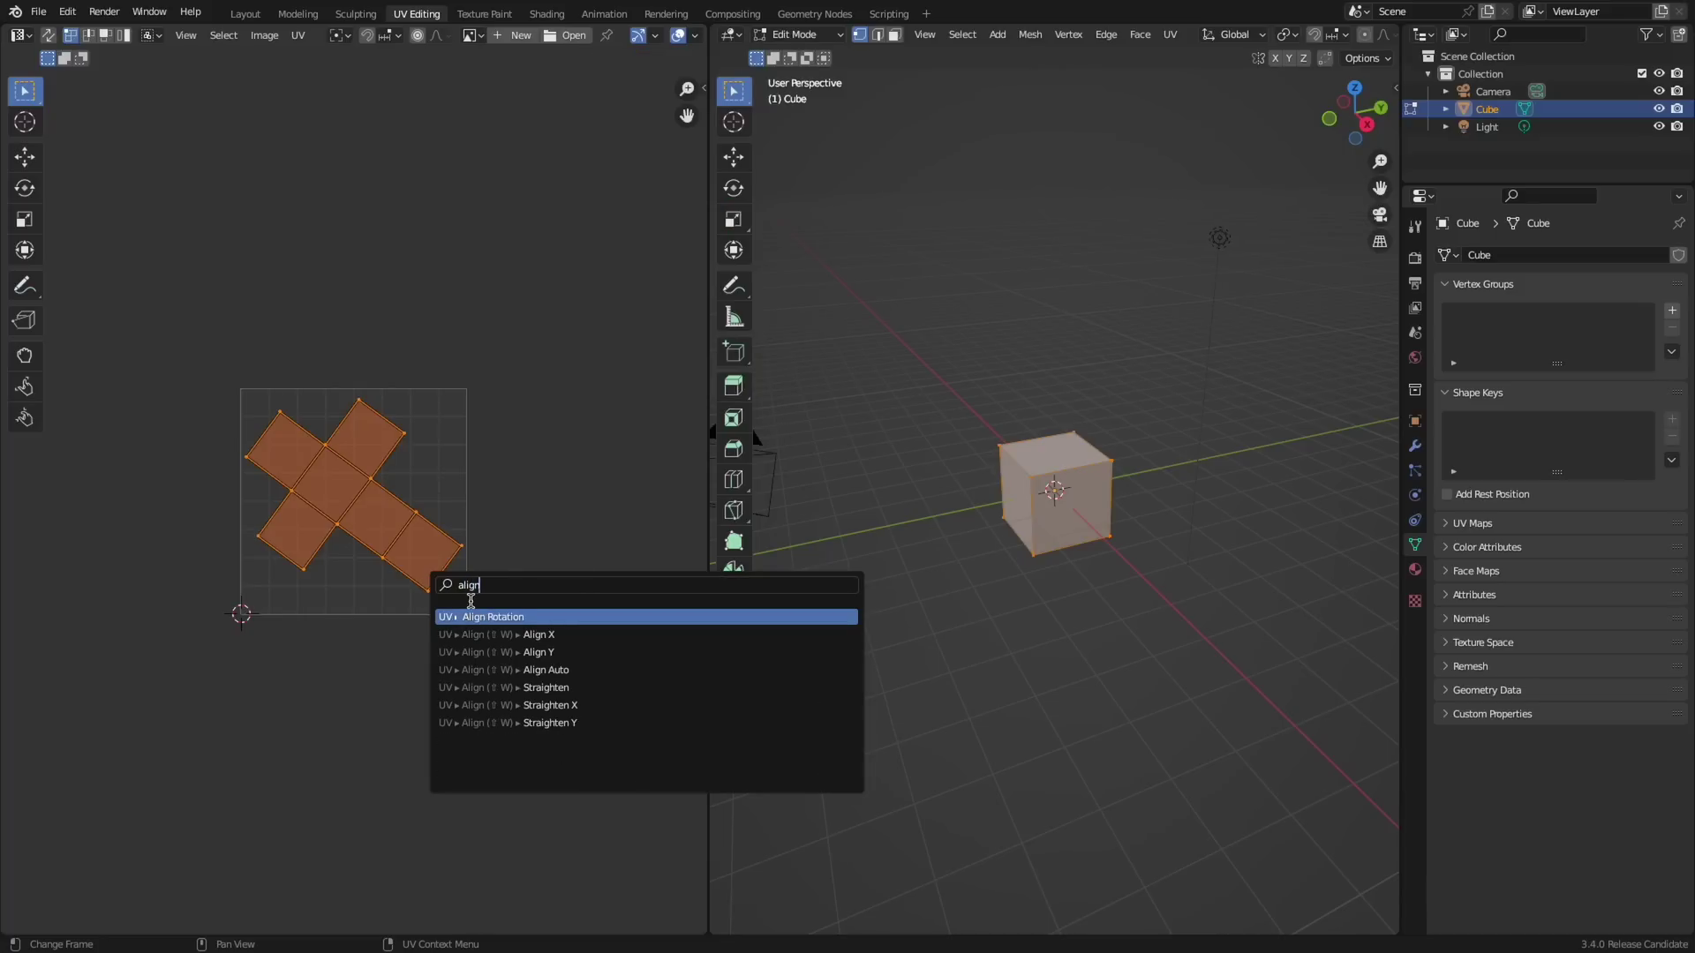
click(468, 616)
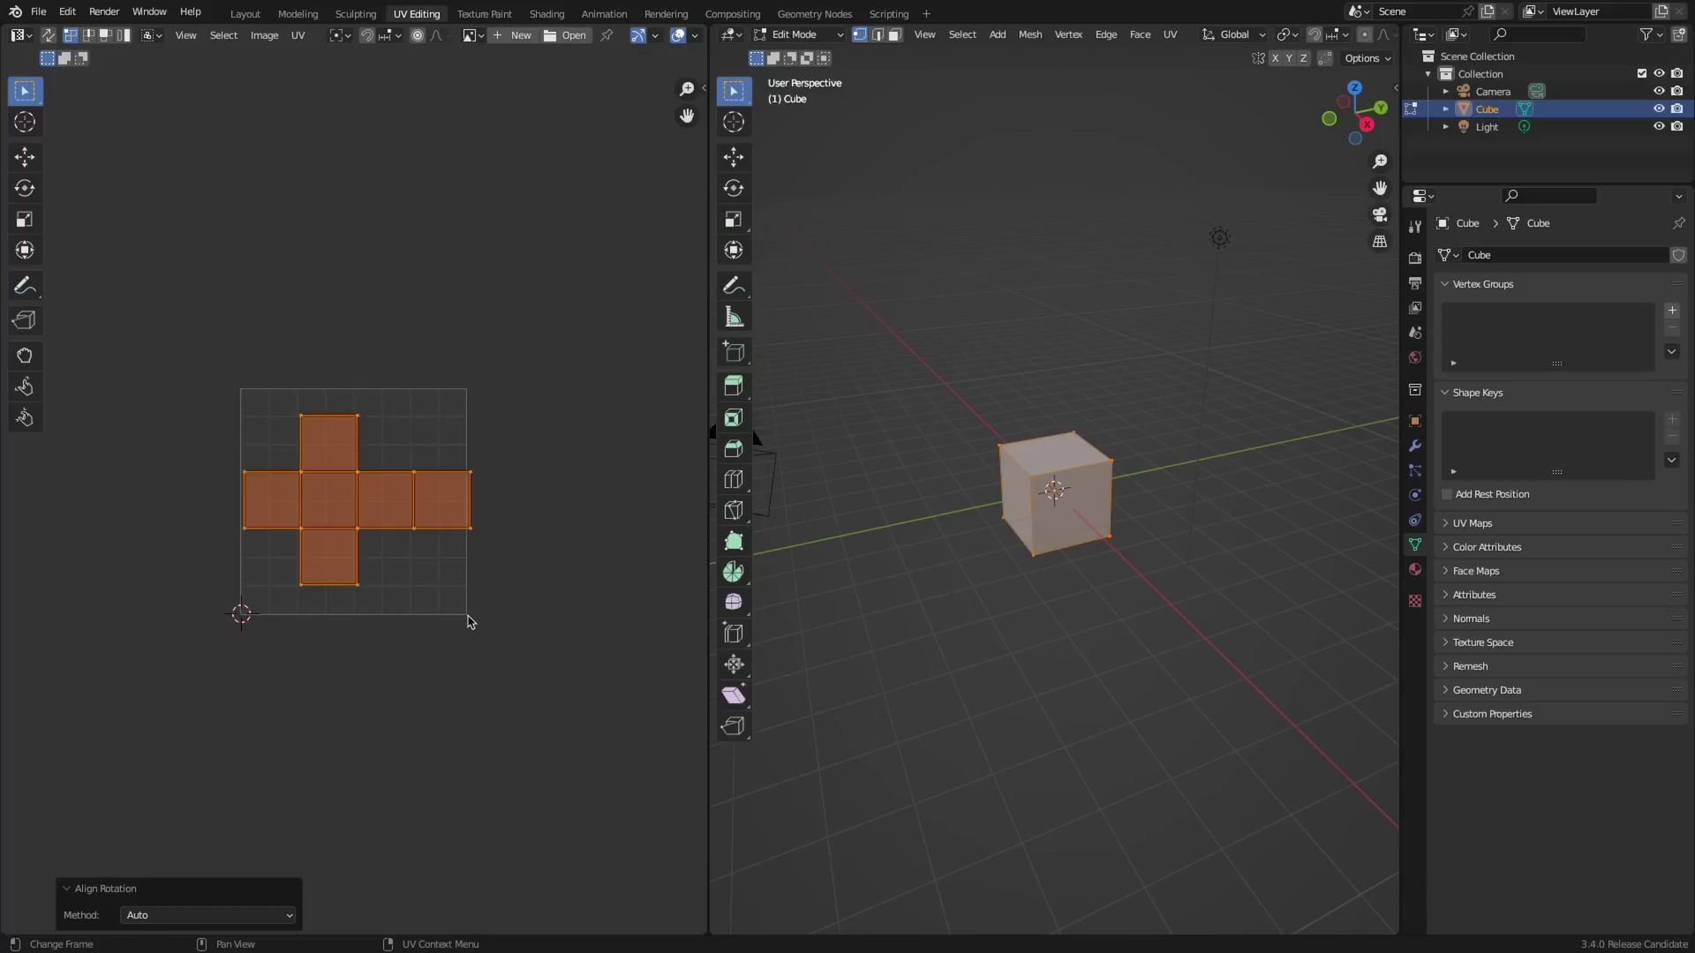
click(150, 918)
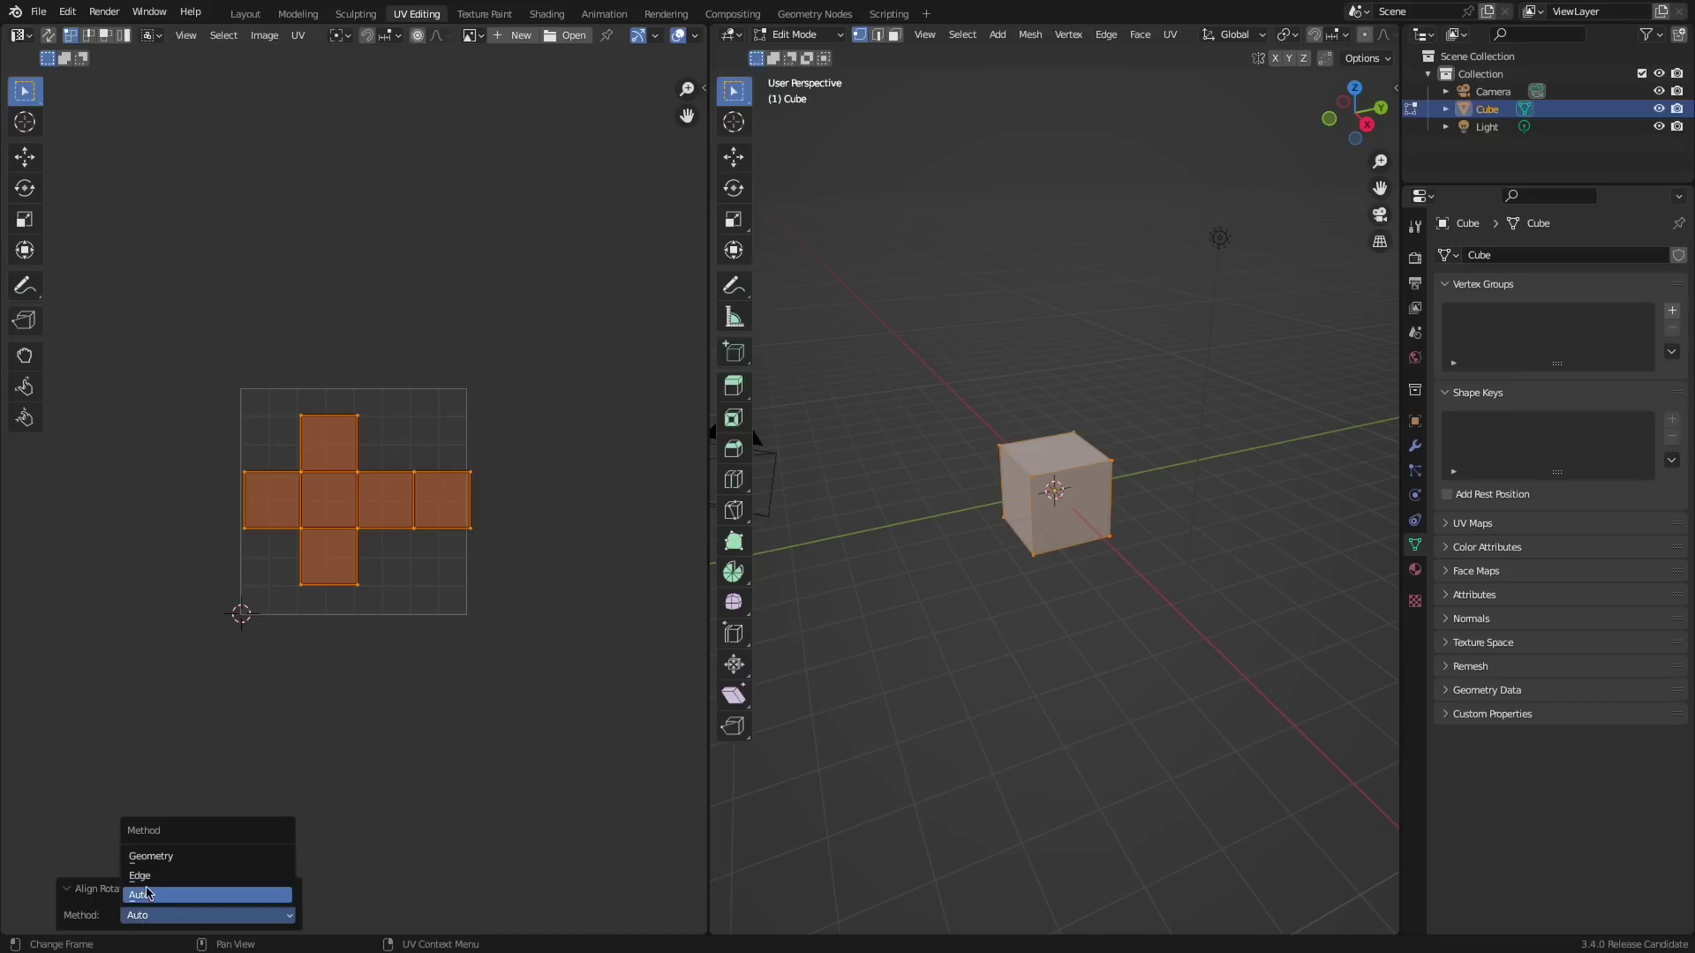
click(141, 875)
click(167, 915)
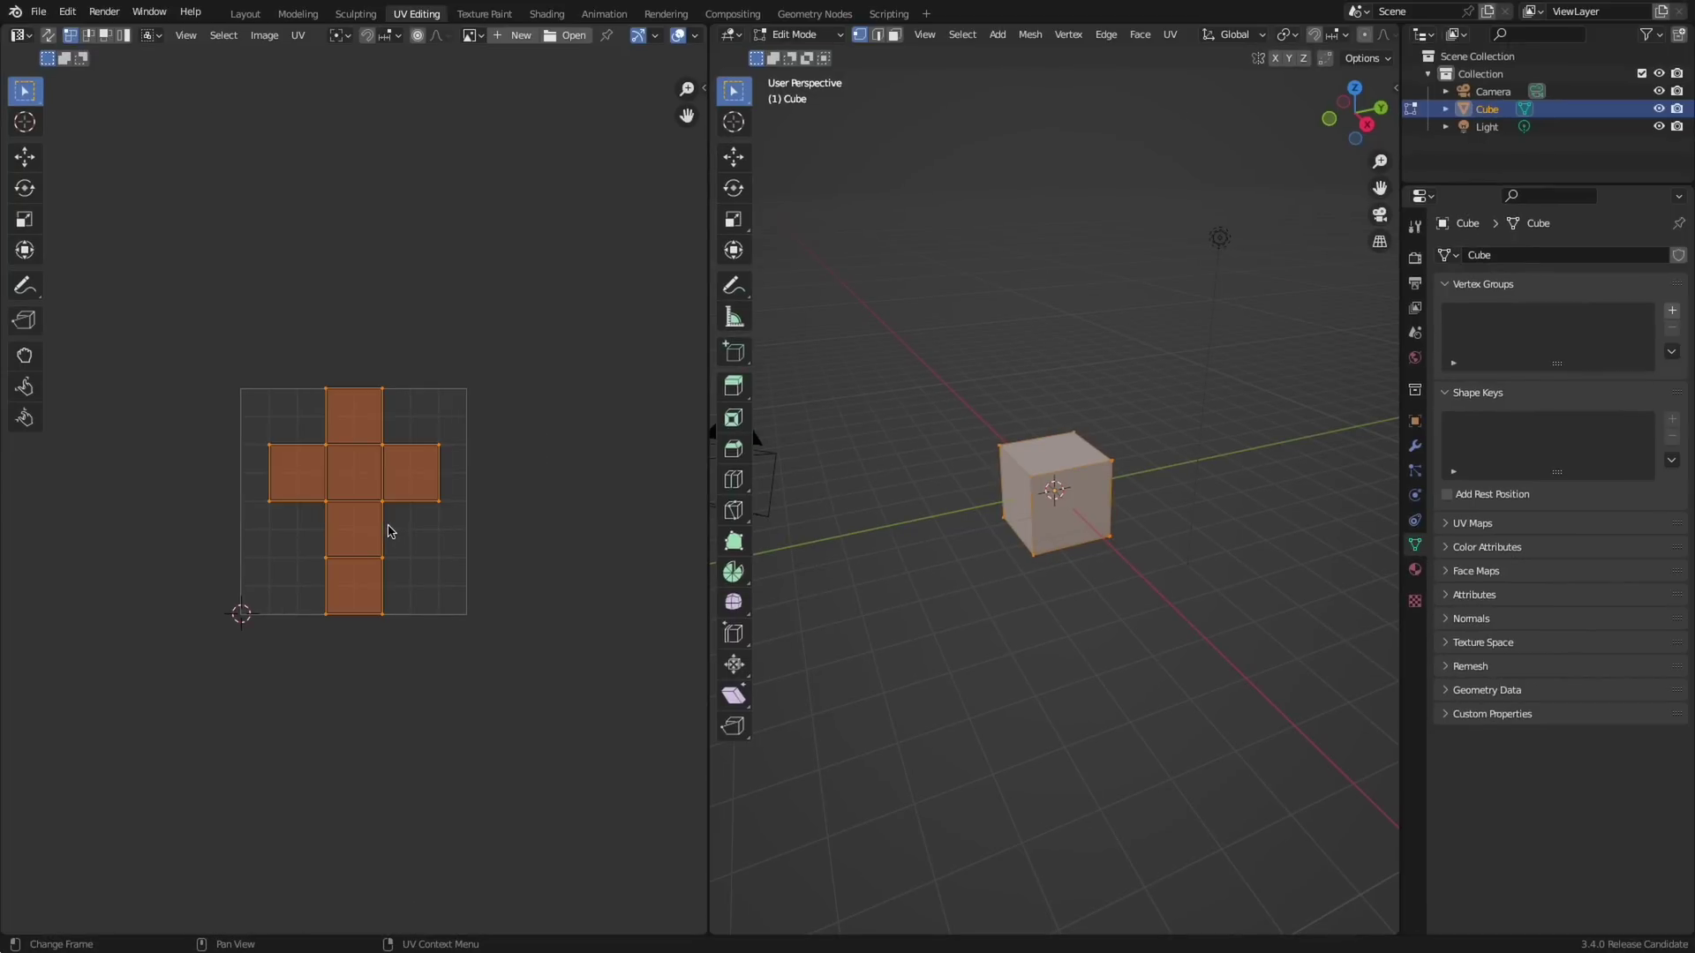
- Randomize the UV island with location 0.19 m and 0.08 m, rotation 34° and X scale -0.14, switching Scale Even on and off
key(F3)
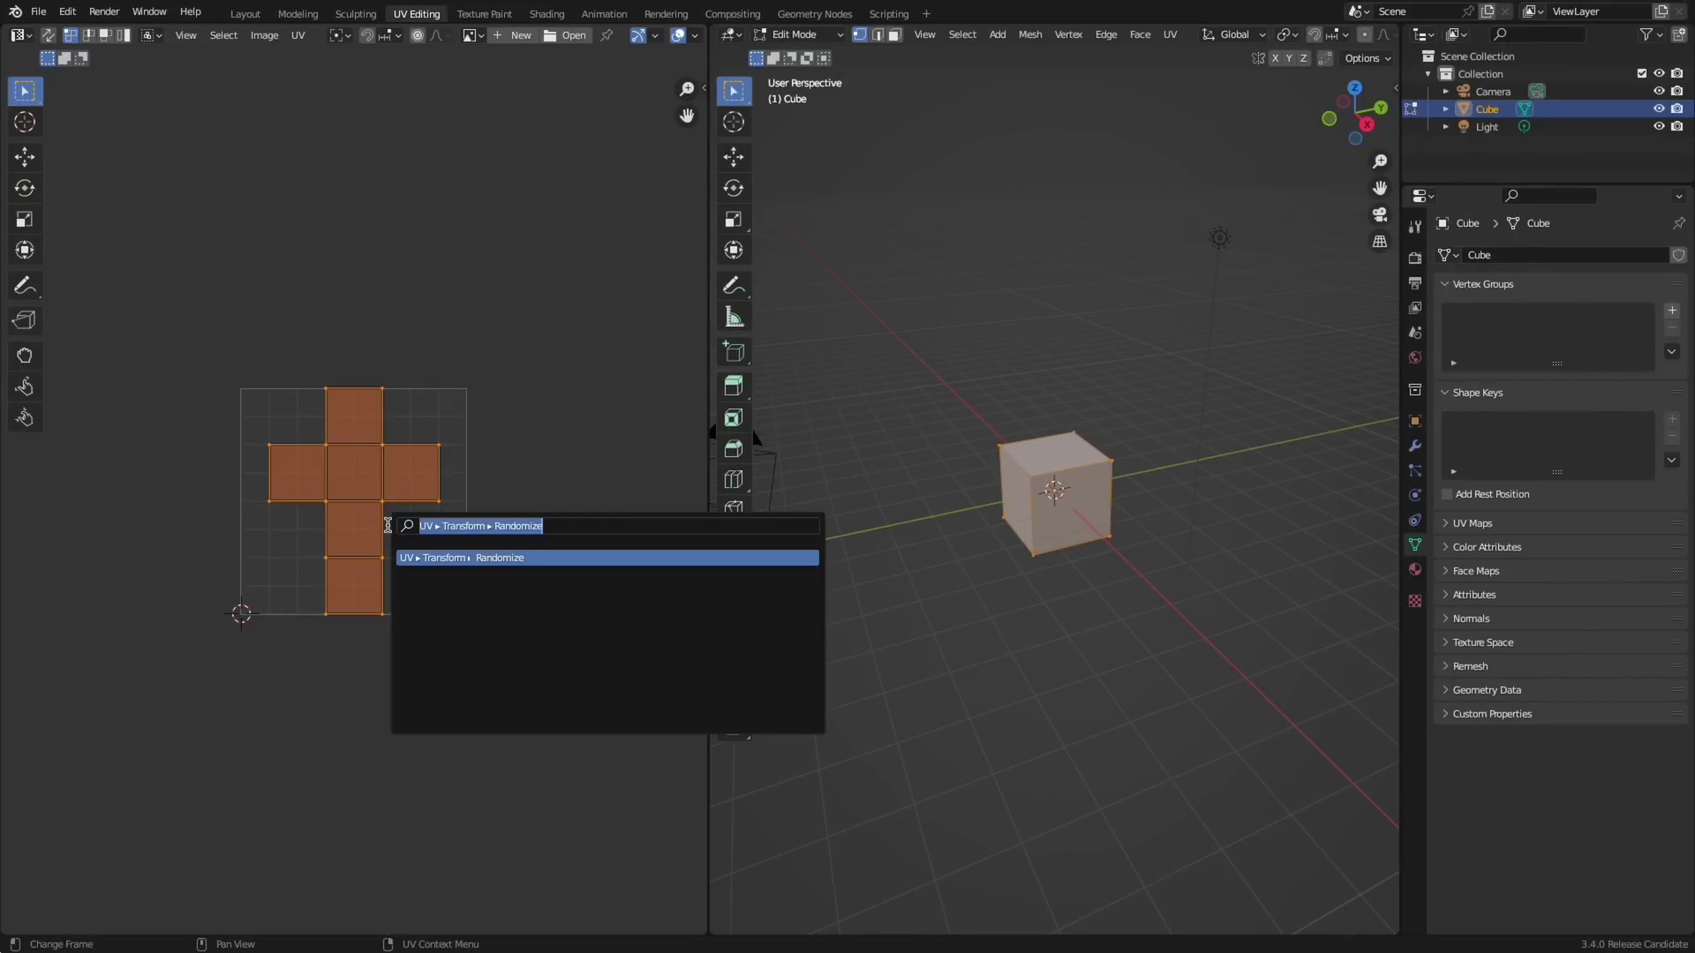
key(BackSpace)
text(randomiz)
key(Return)
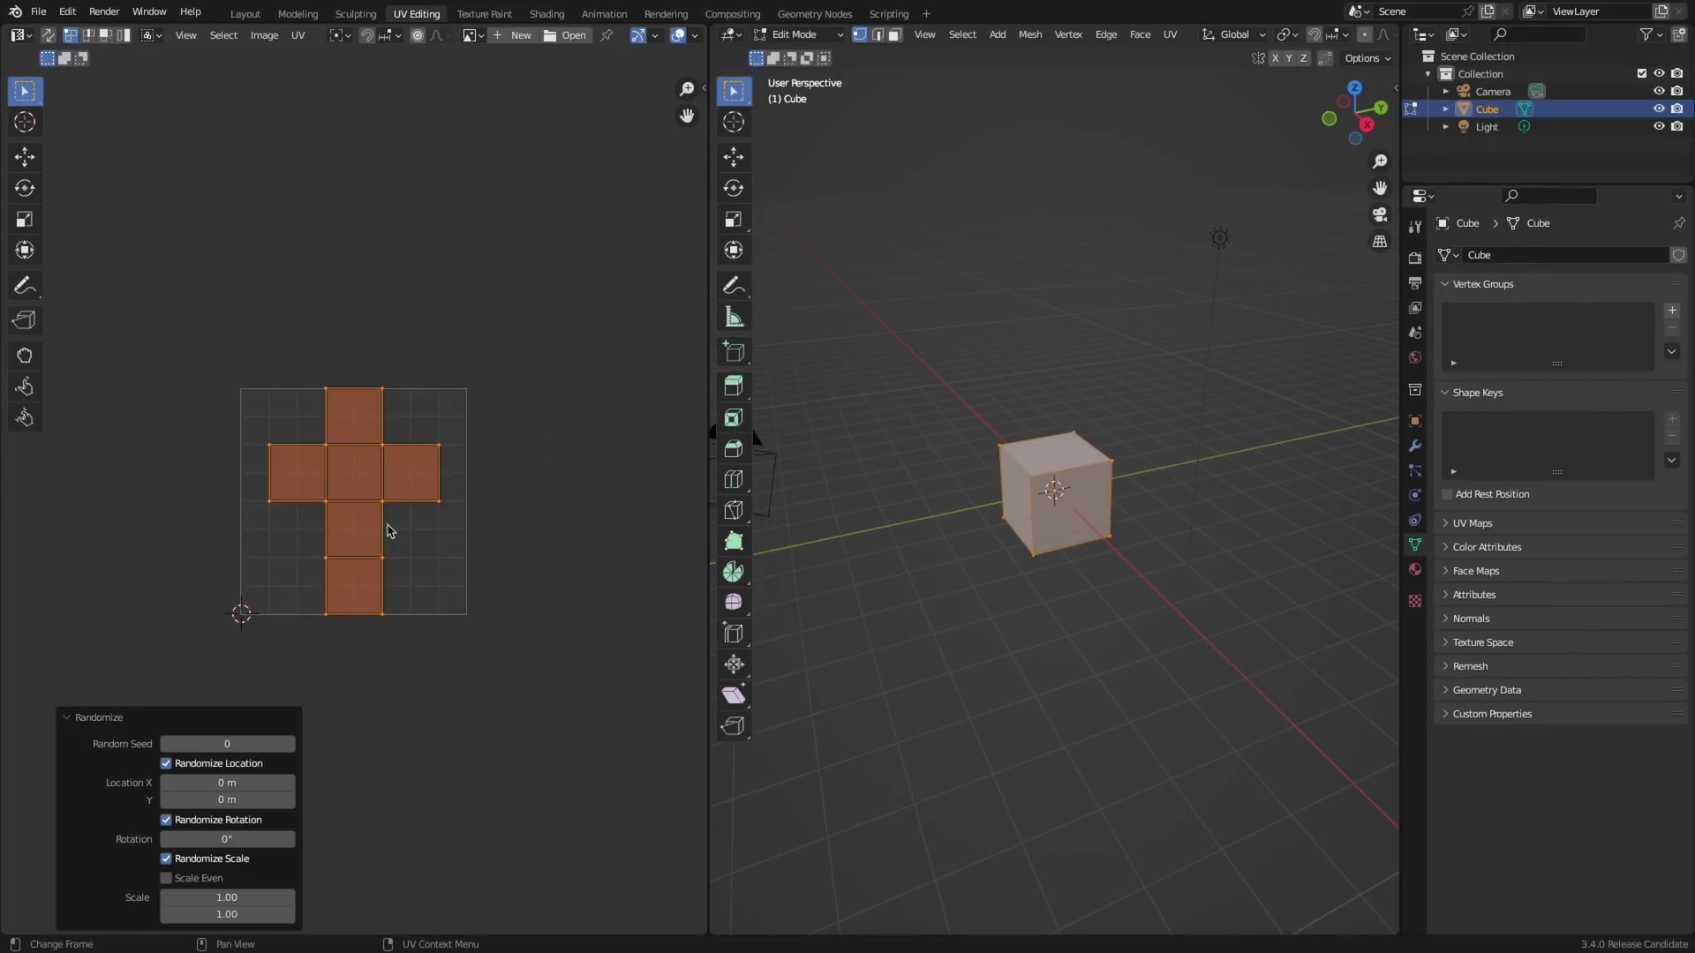
drag(226, 783, 269, 839)
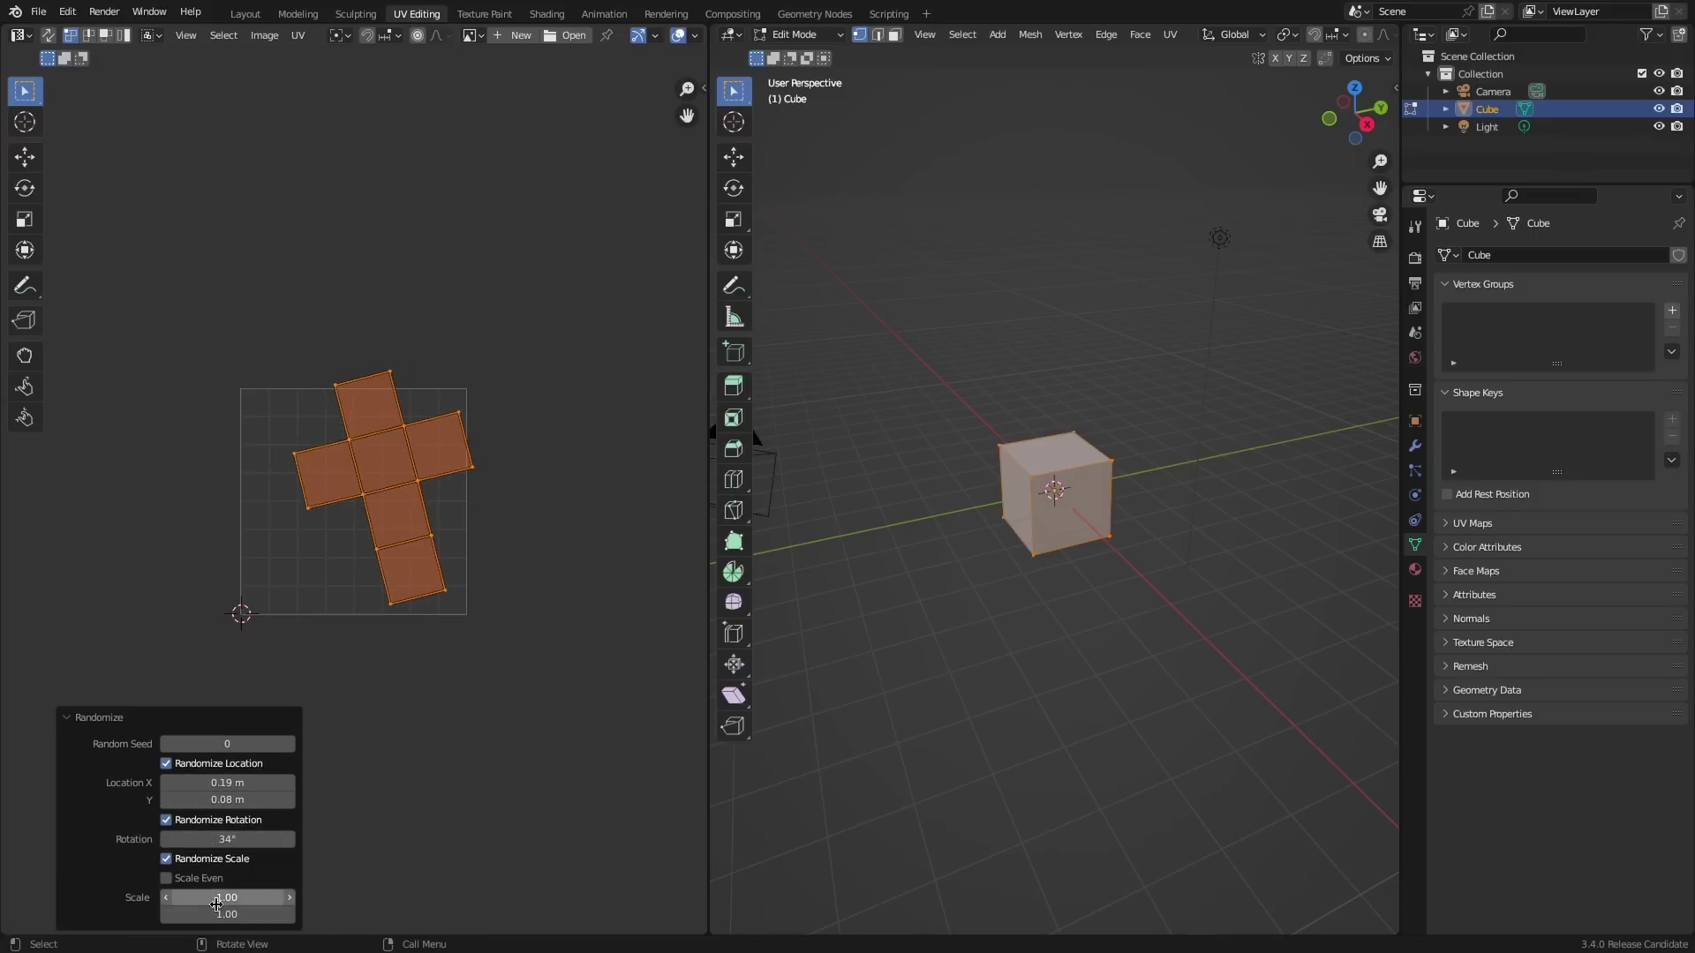
drag(216, 897, 172, 897)
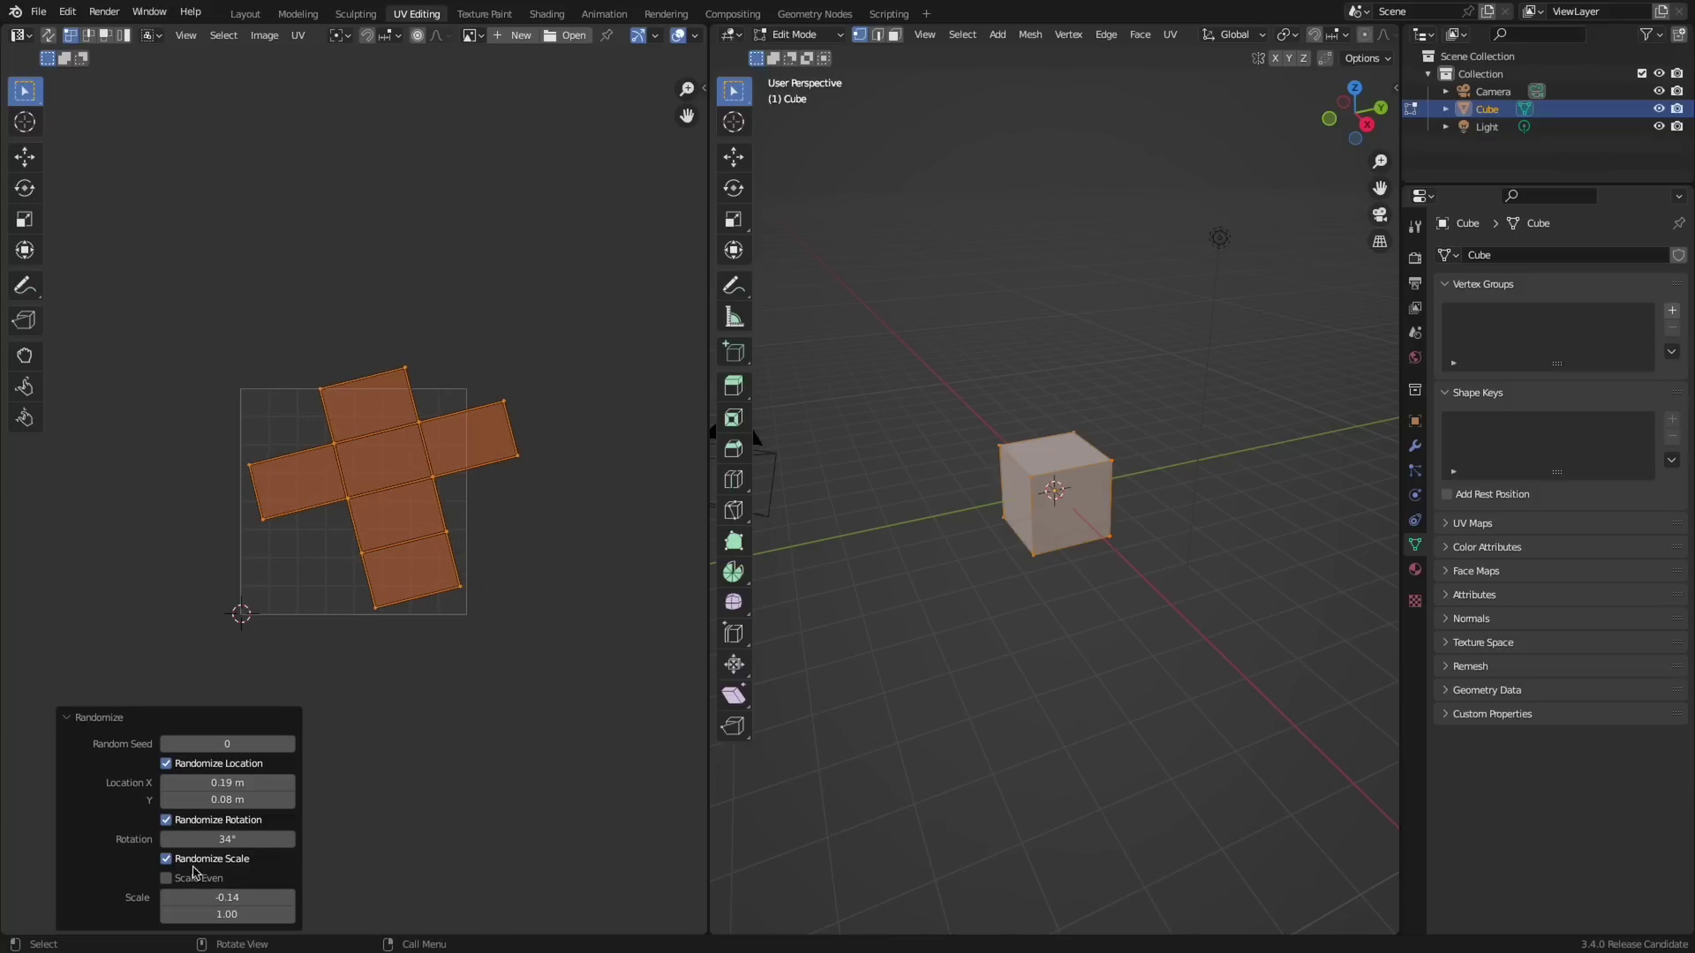
click(166, 878)
click(166, 878)
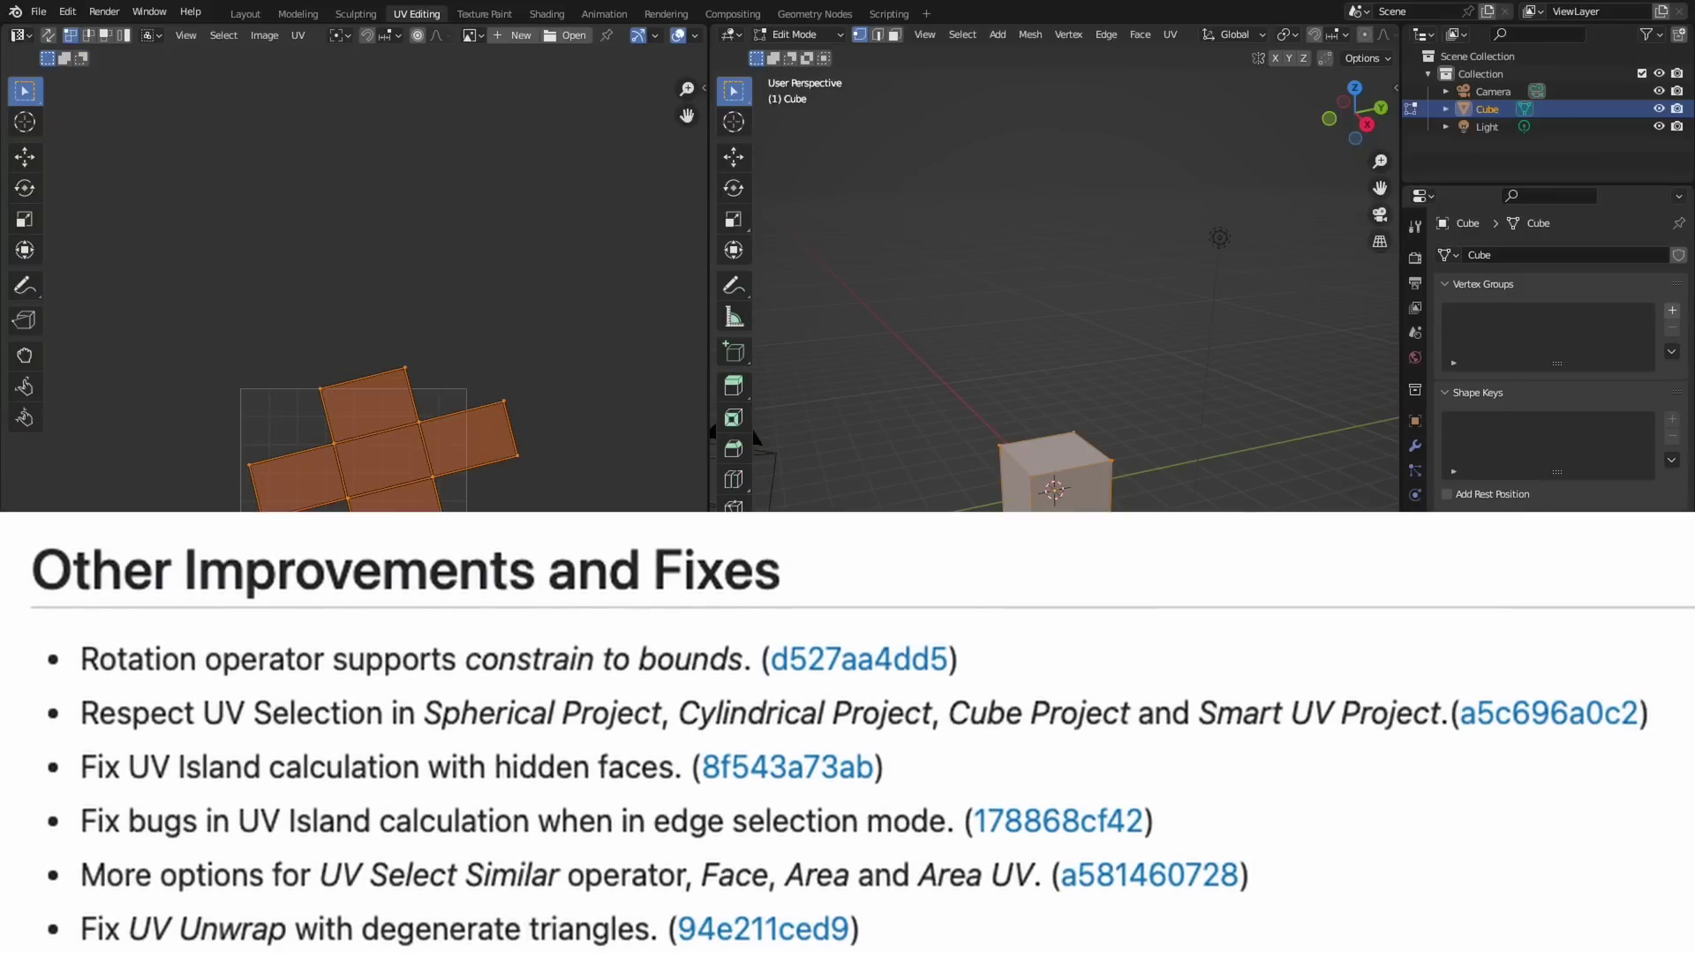
- Raise the random seed of the UV Randomize operation one step at a time past 23 to try different variations
click(290, 744)
click(290, 744)
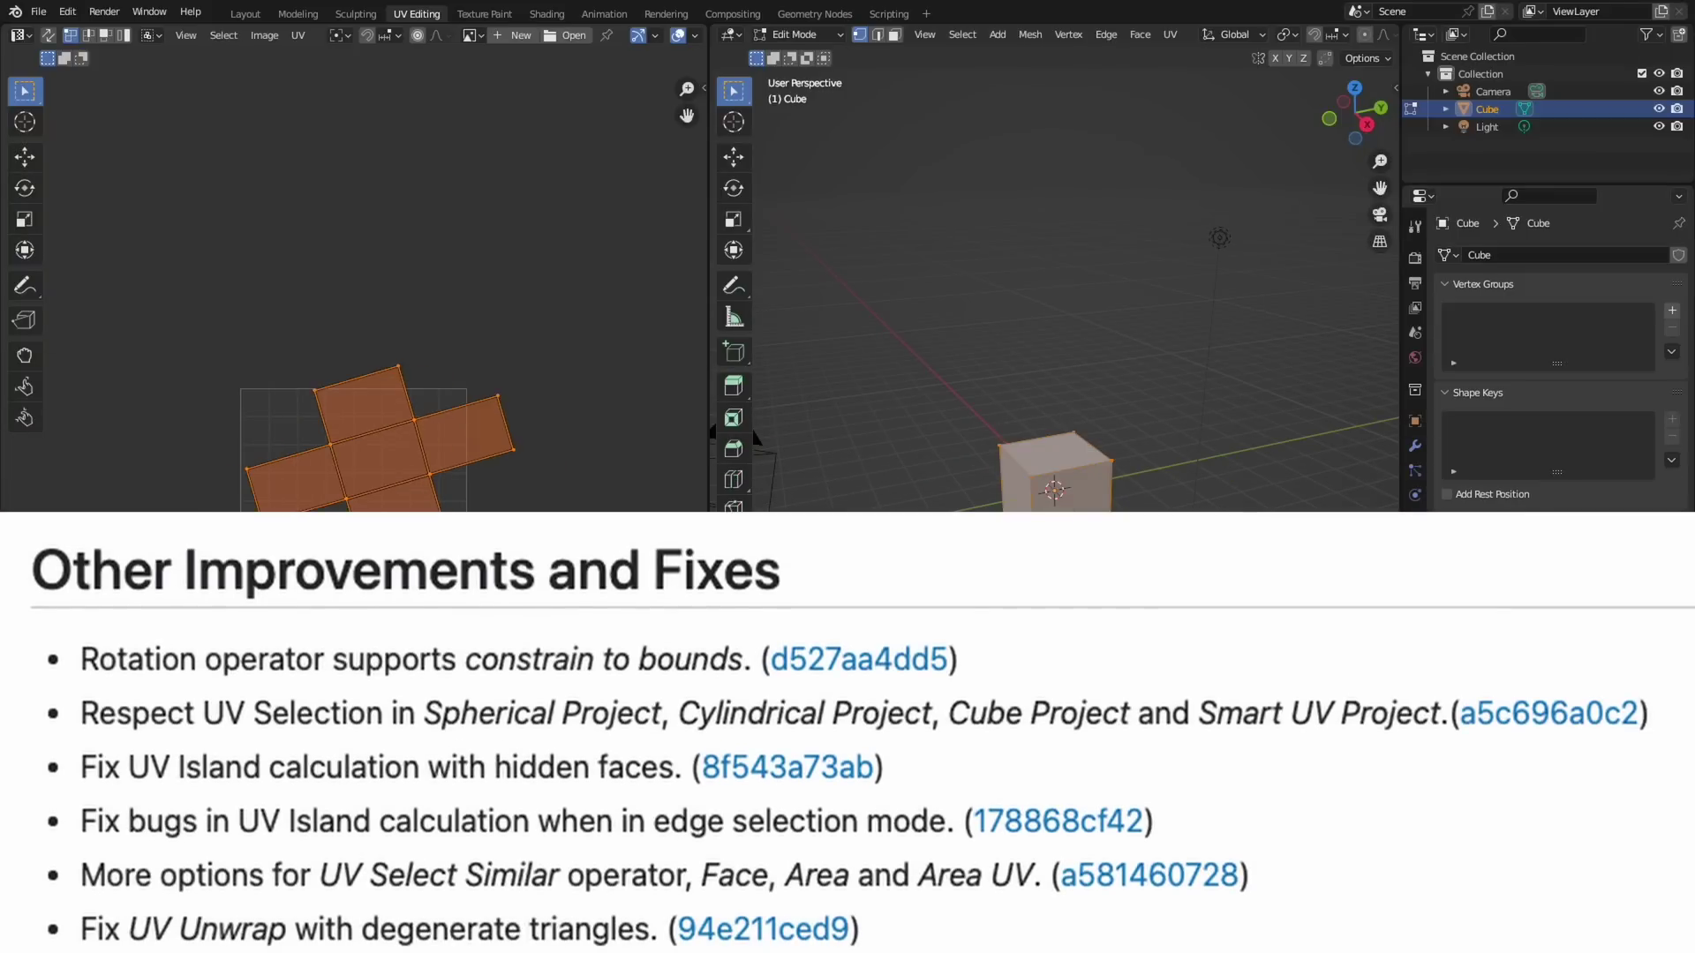
click(290, 746)
click(290, 746)
click(289, 746)
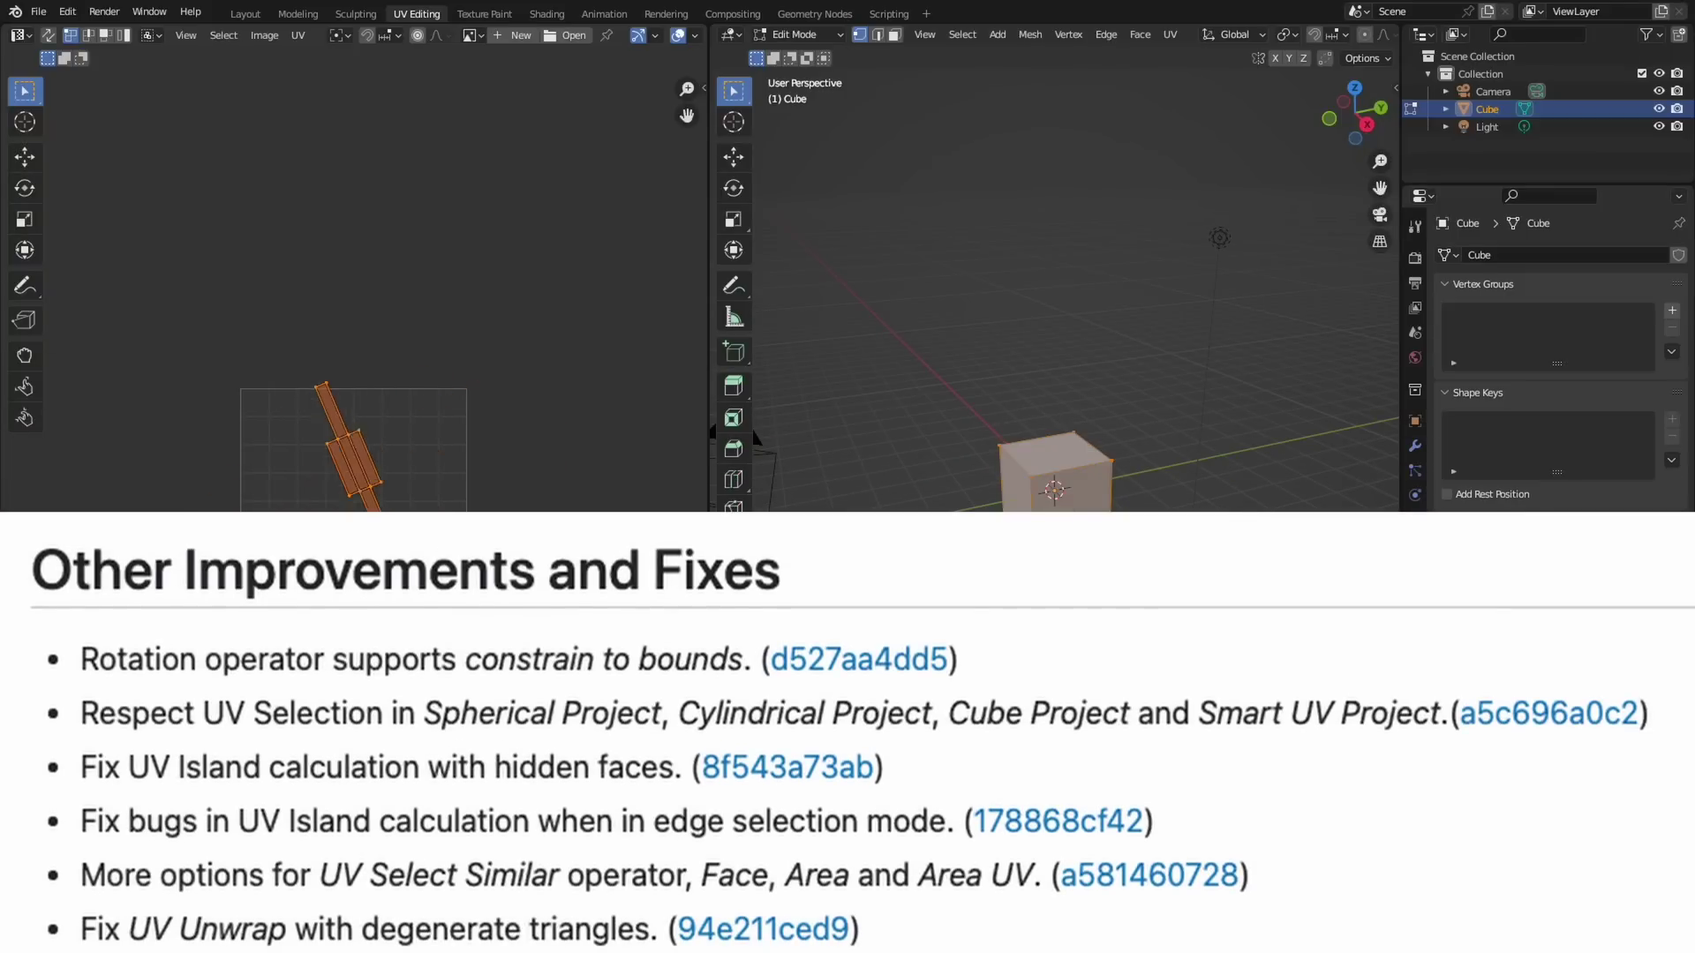
click(289, 746)
click(289, 745)
click(289, 746)
click(290, 746)
click(290, 746)
click(289, 746)
click(290, 745)
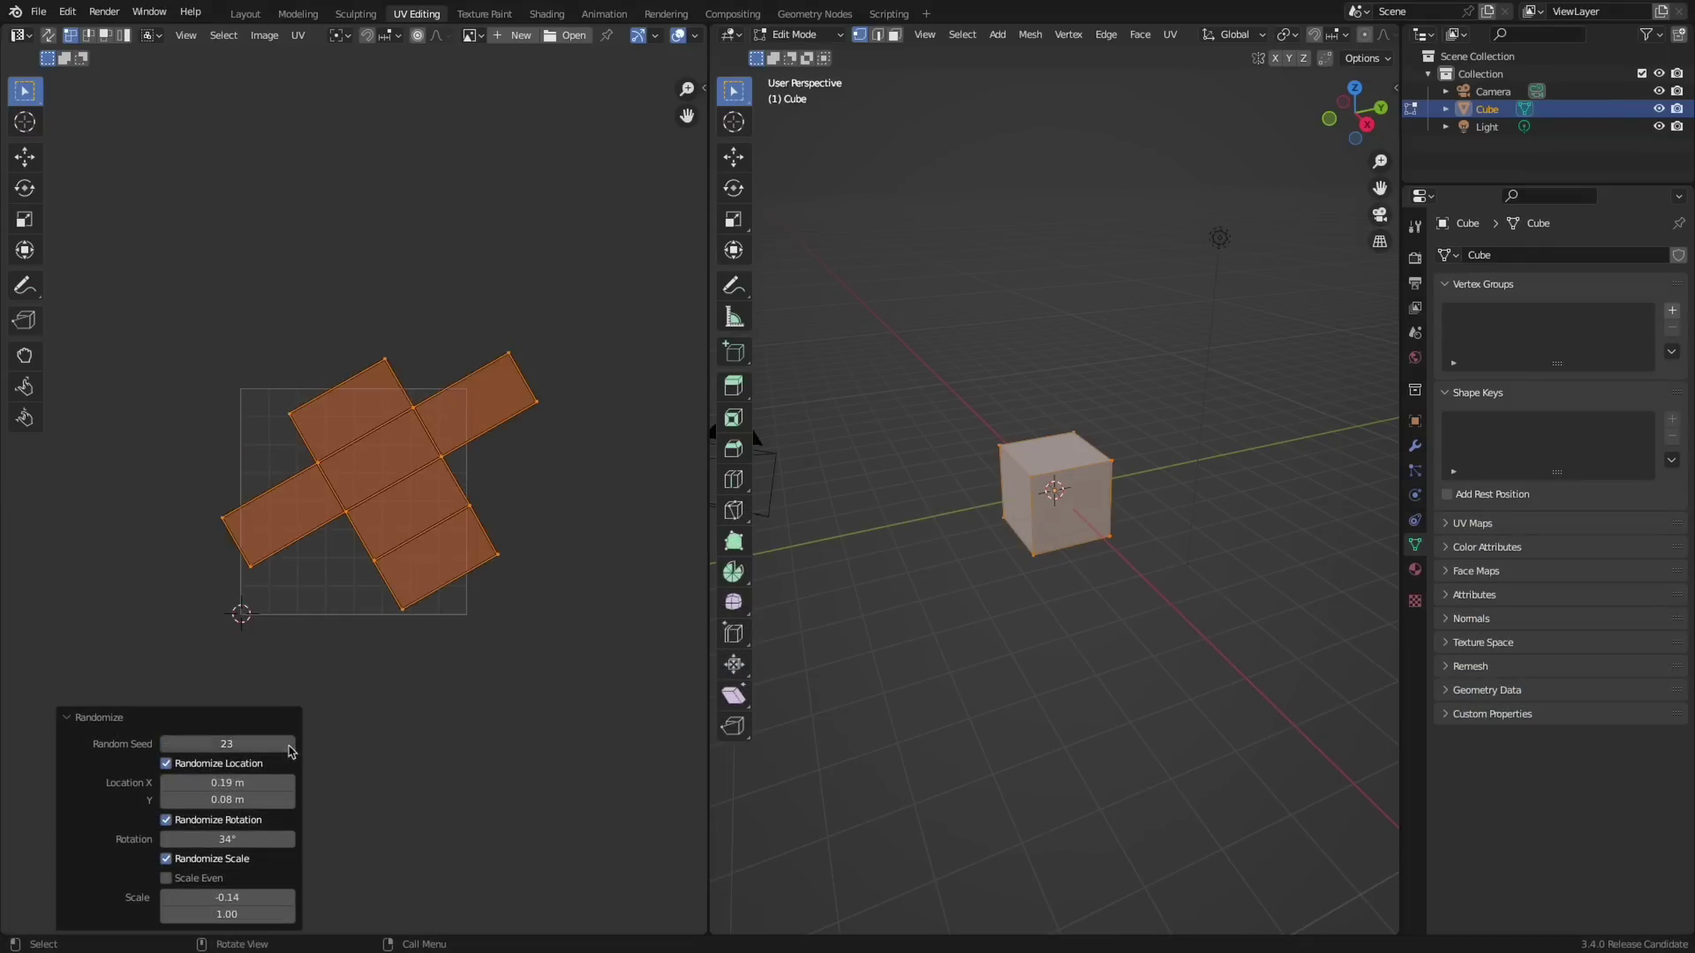
click(290, 745)
click(289, 746)
click(290, 745)
click(290, 746)
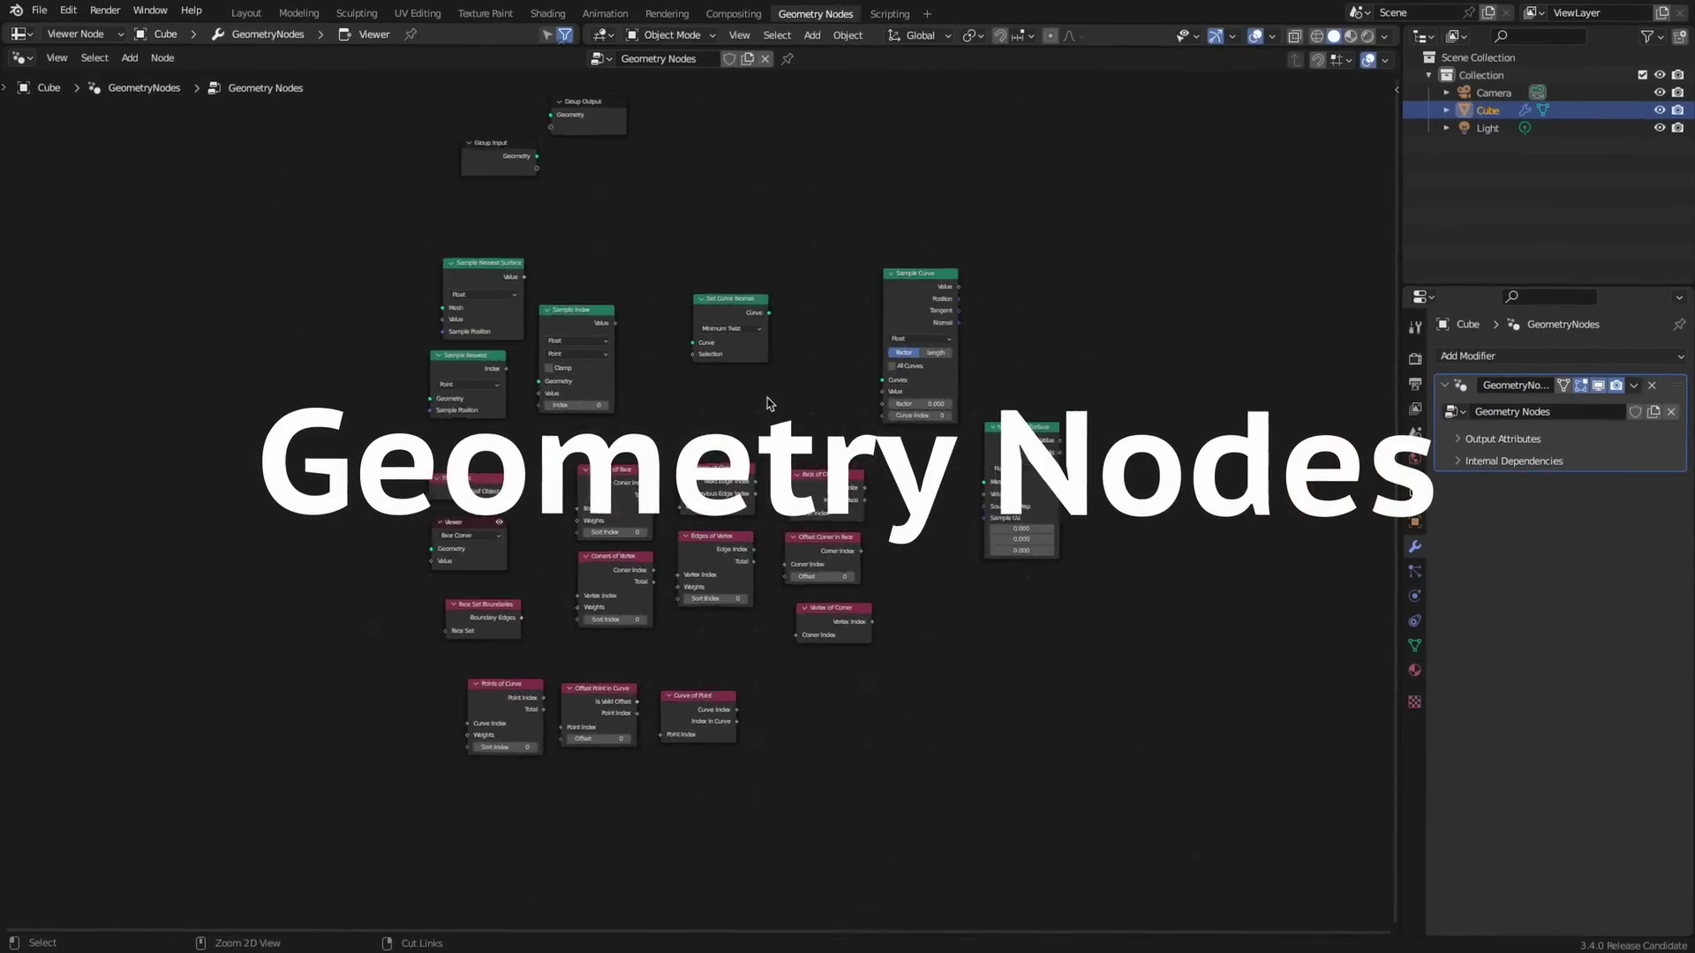
- Add a Viewer node after the cube's Subdivision Surface node and move the Group Output node out of the way
scroll(766, 404, down, 3)
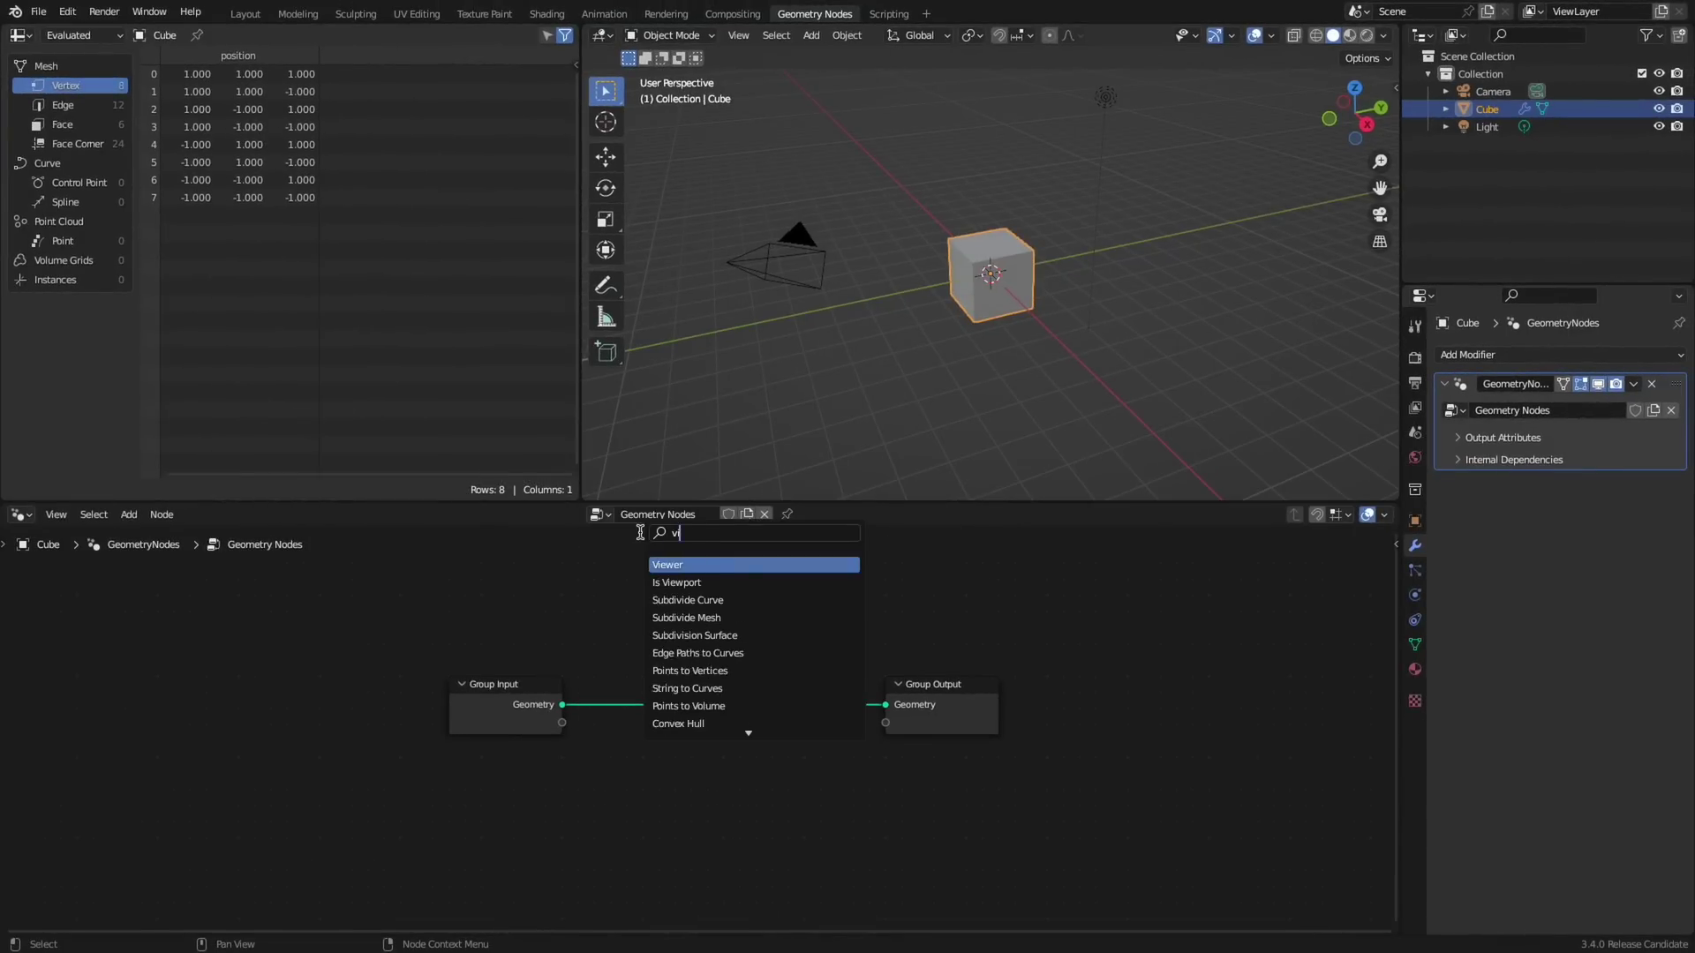
key(Return)
click(691, 777)
middle_drag(736, 784, 716, 750)
drag(728, 699, 812, 708)
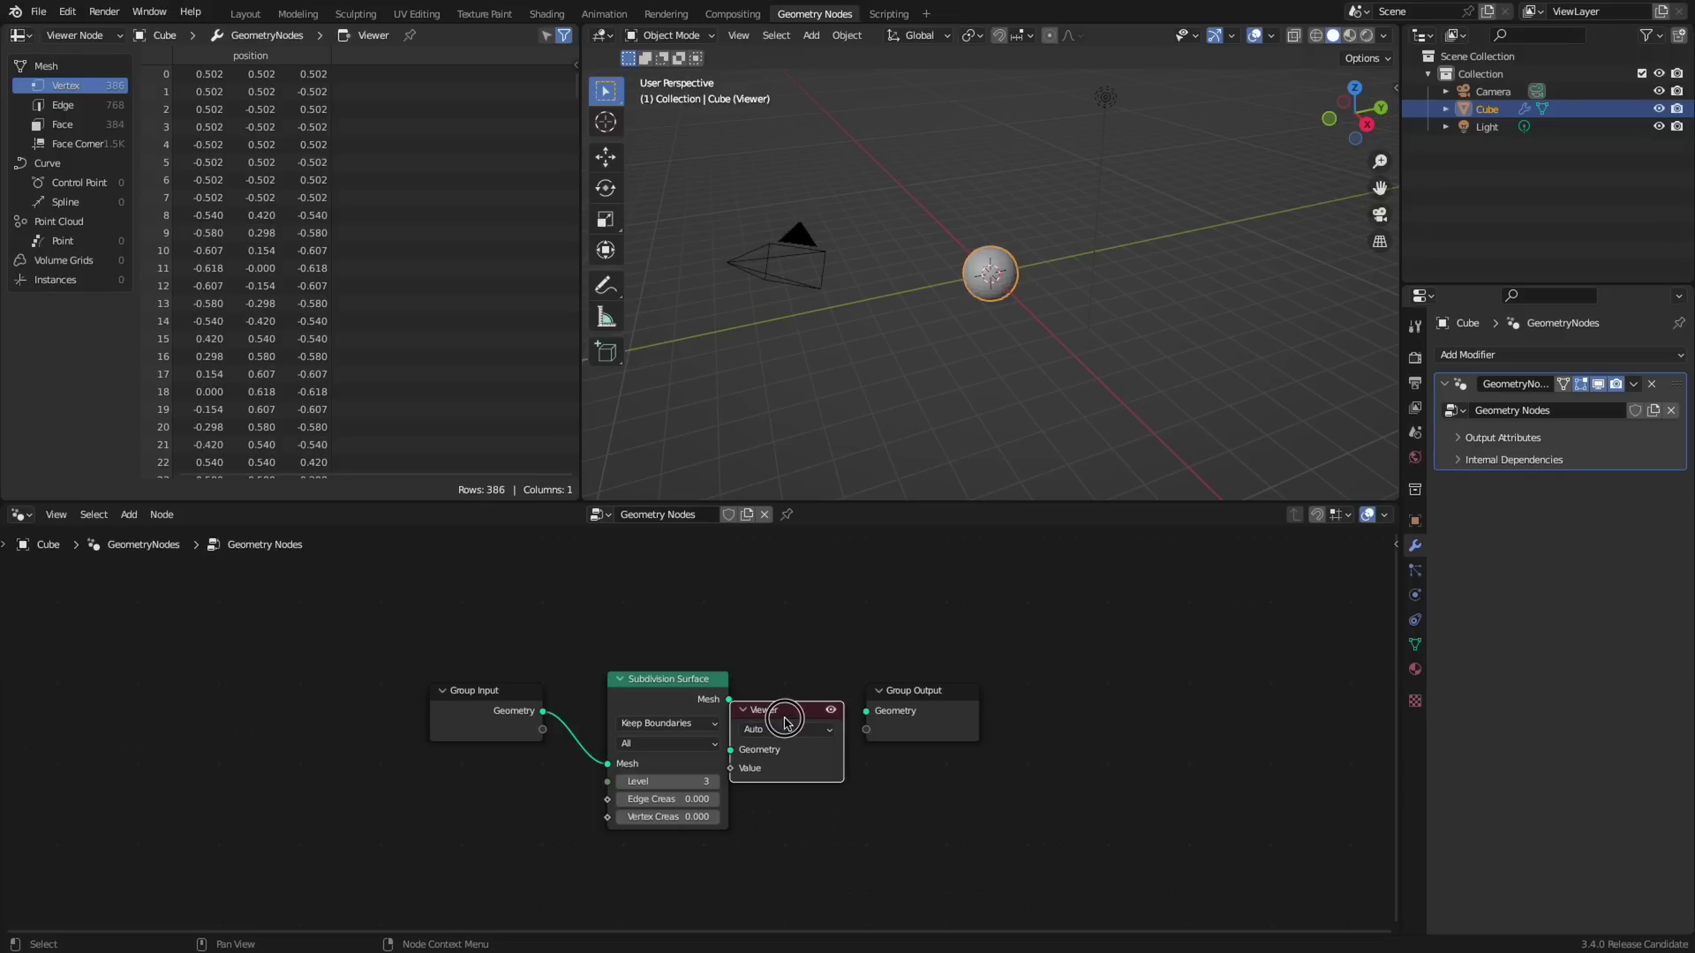
drag(909, 690, 963, 603)
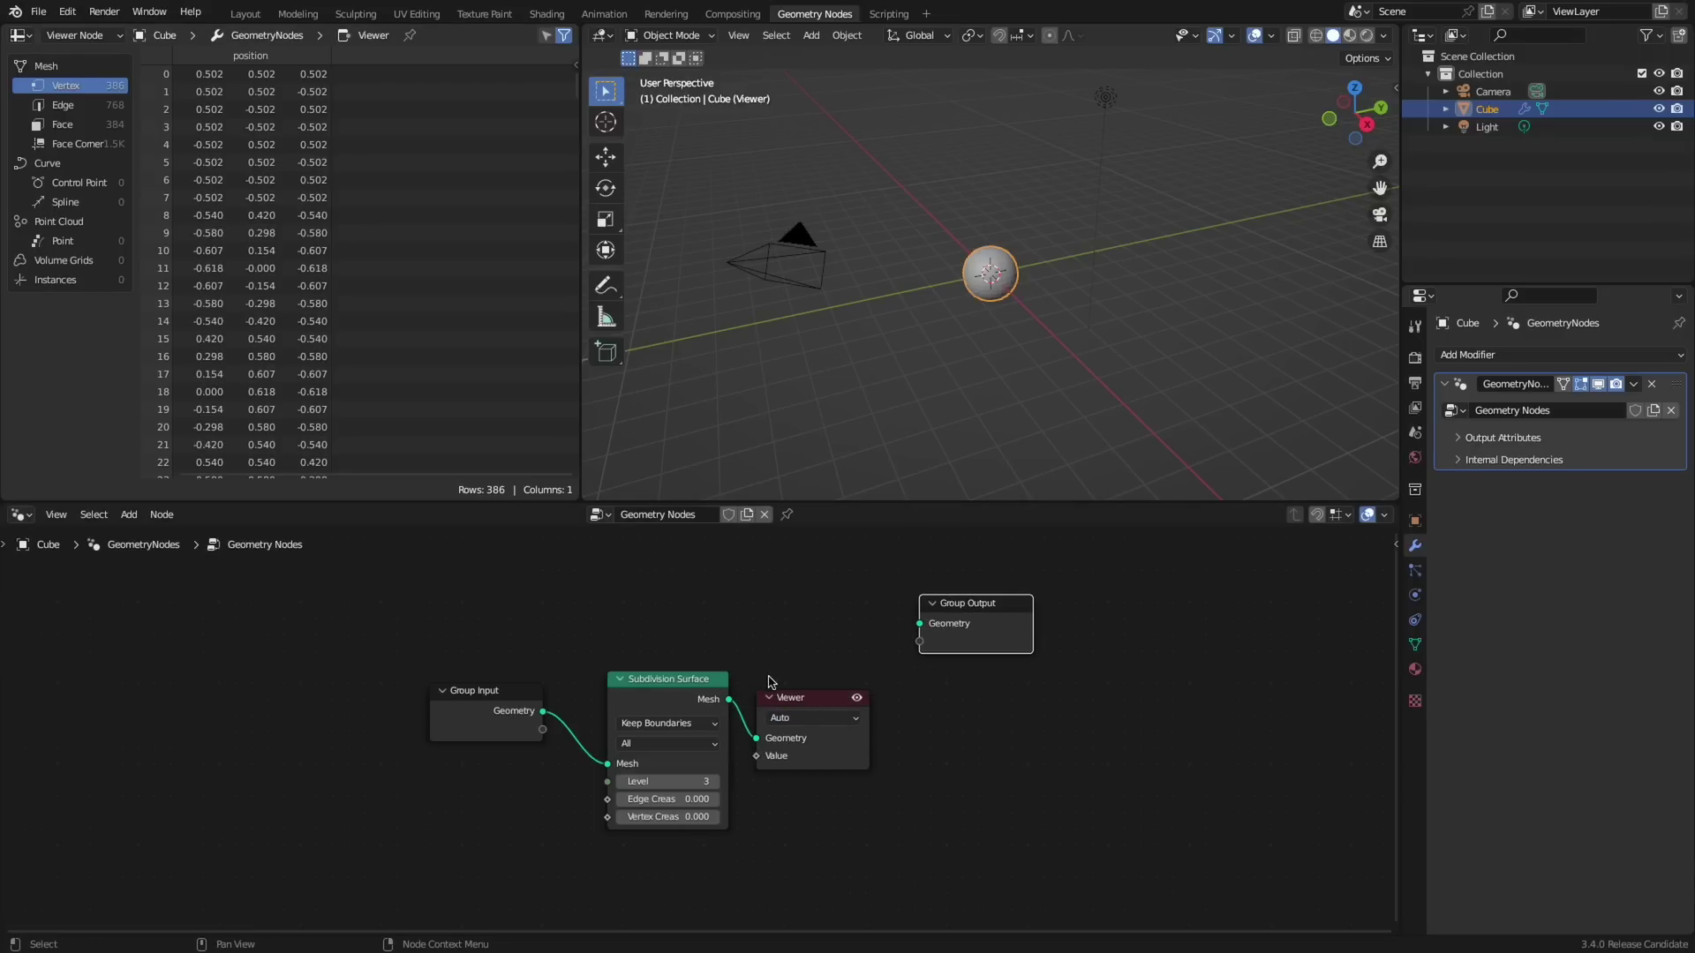
- Switch the Viewer node off and on again, and set its domain to Edge
click(857, 697)
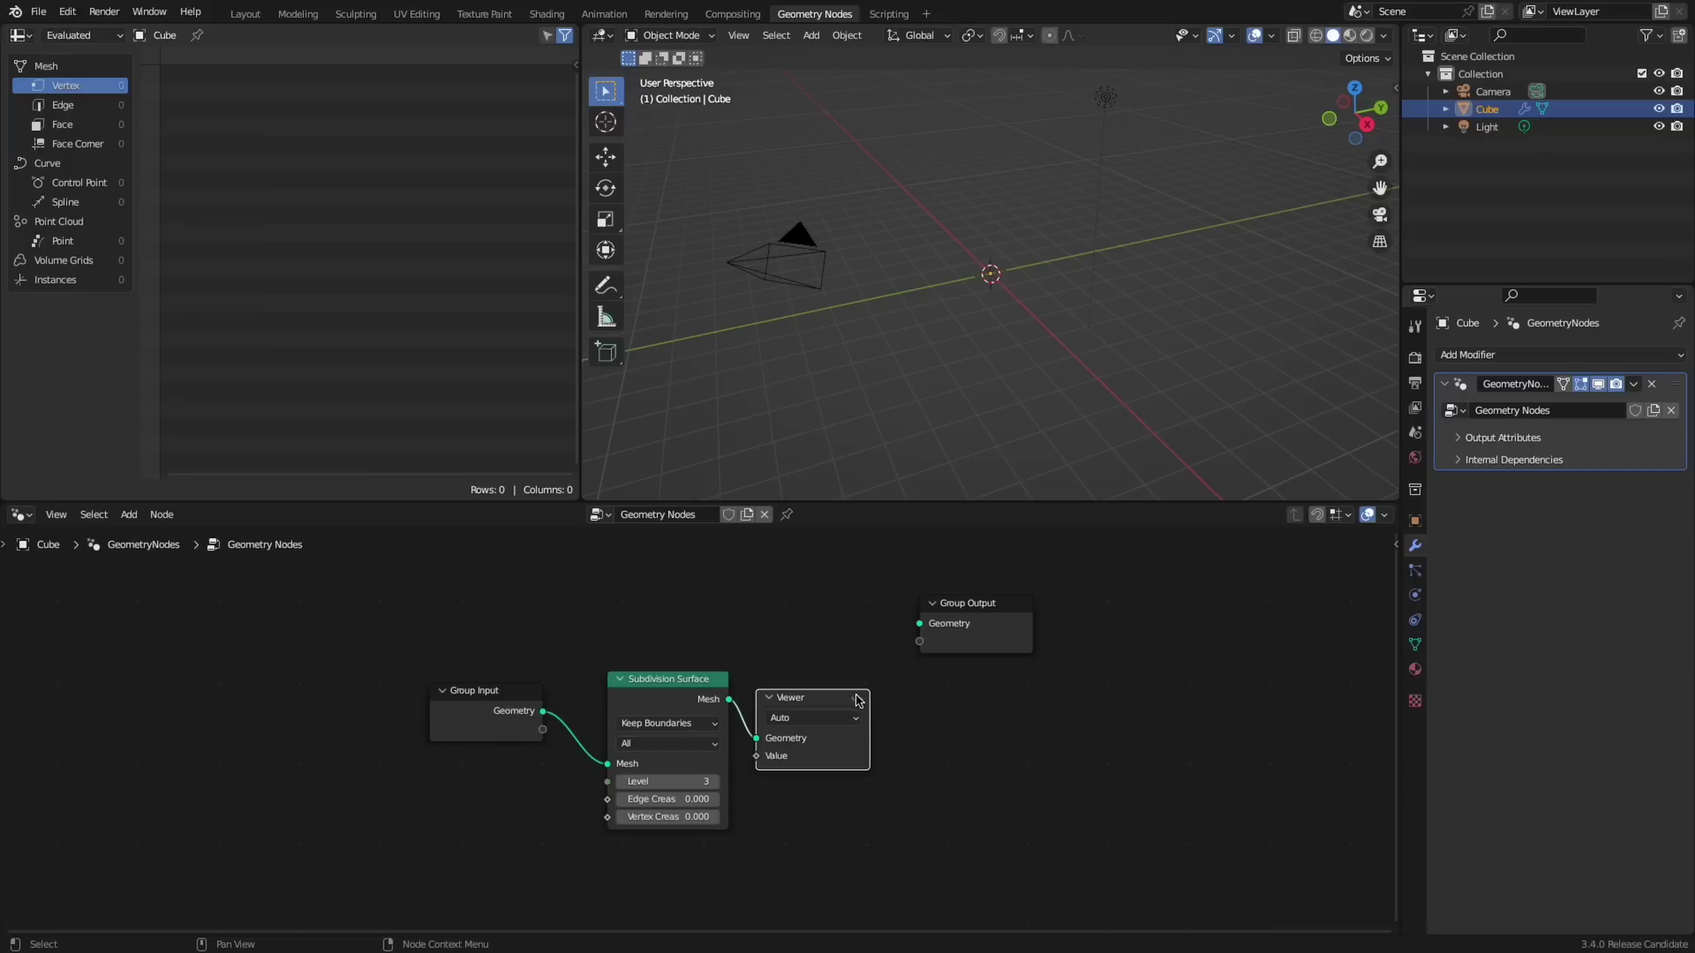
click(856, 698)
click(814, 719)
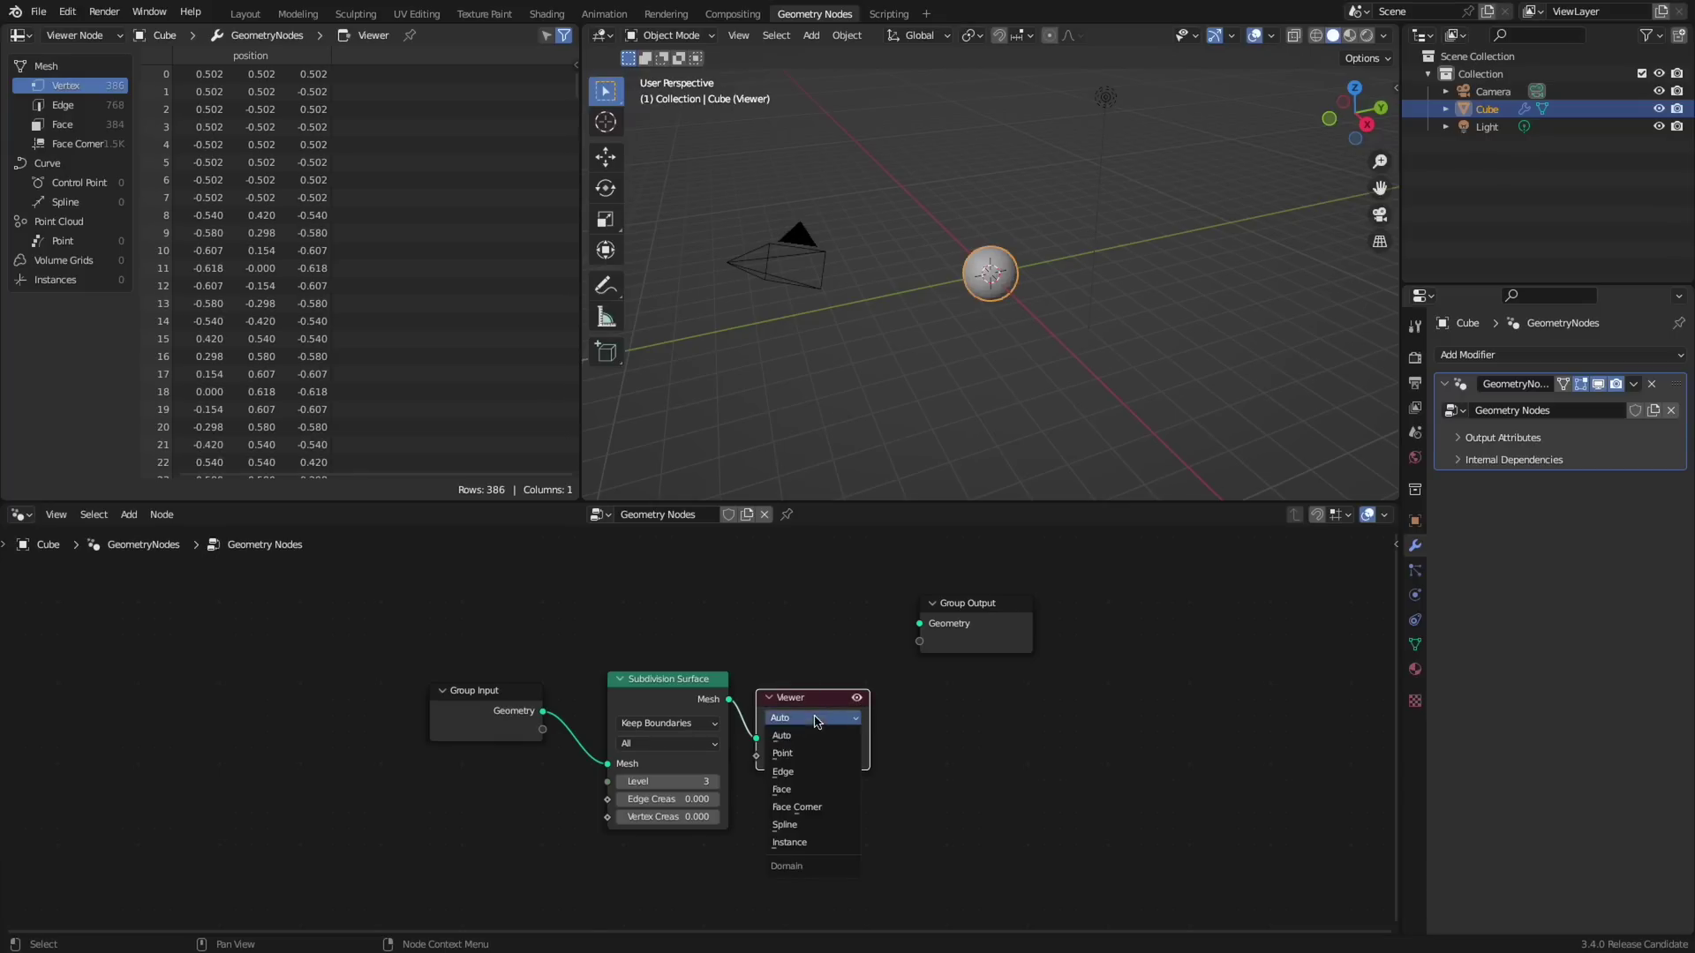
click(793, 771)
click(790, 722)
- Add a Self Object node below the link between Group Input and Group Output
key(shift+a)
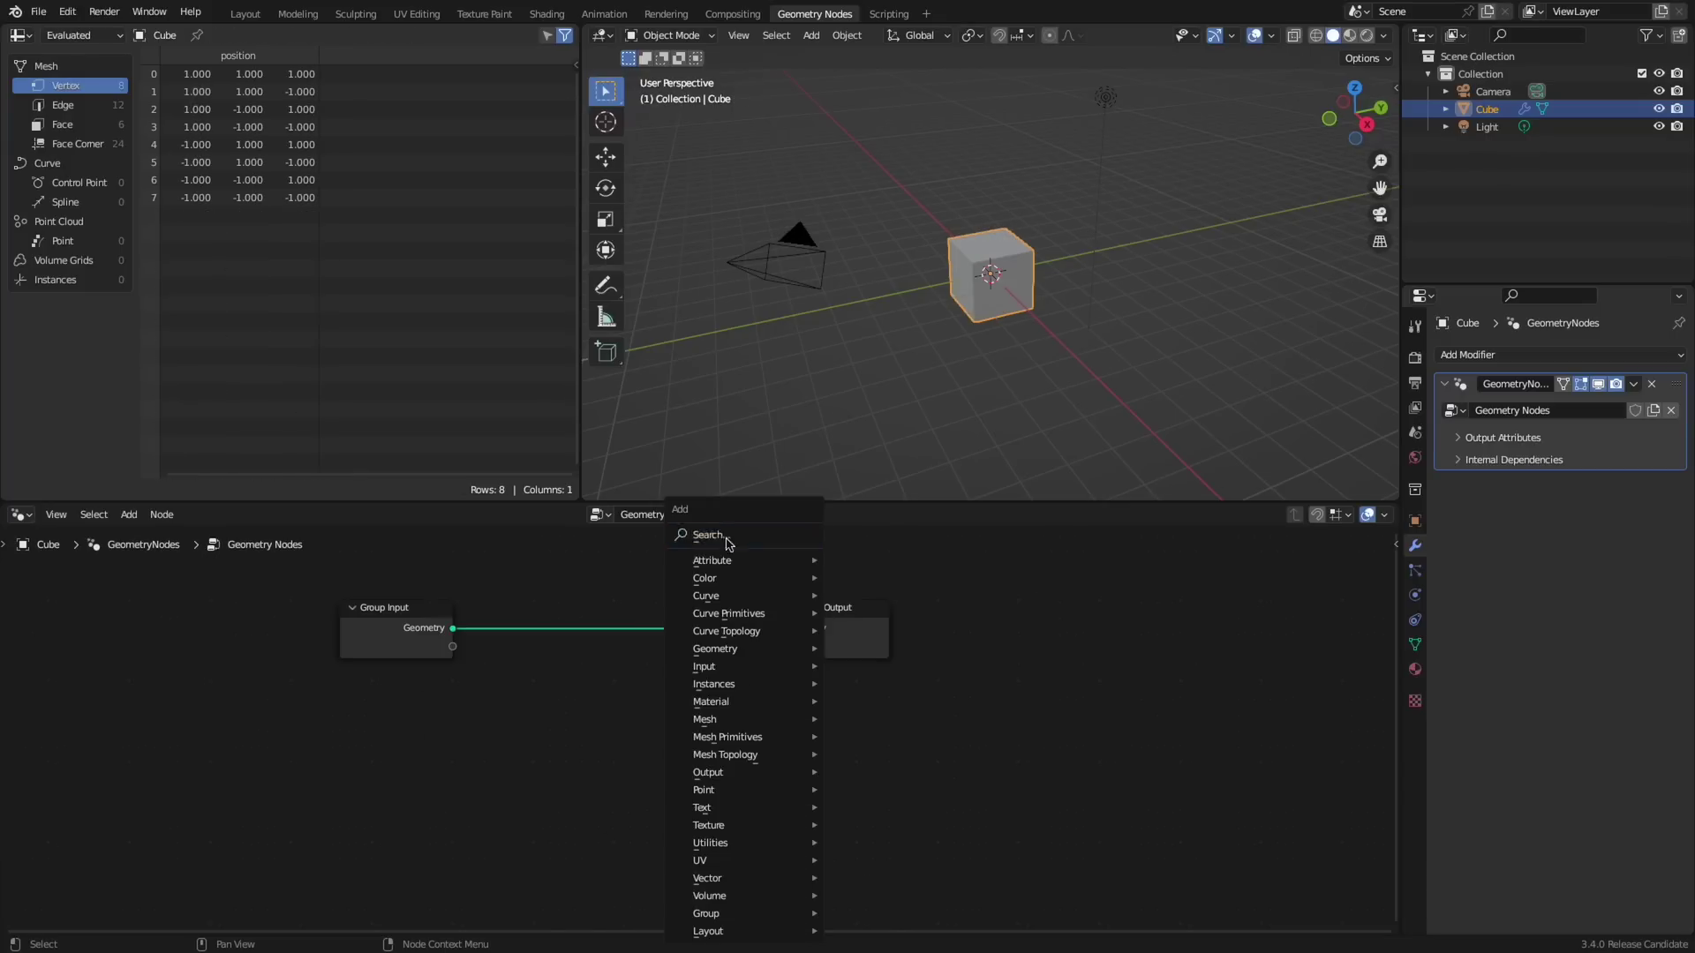
text(self)
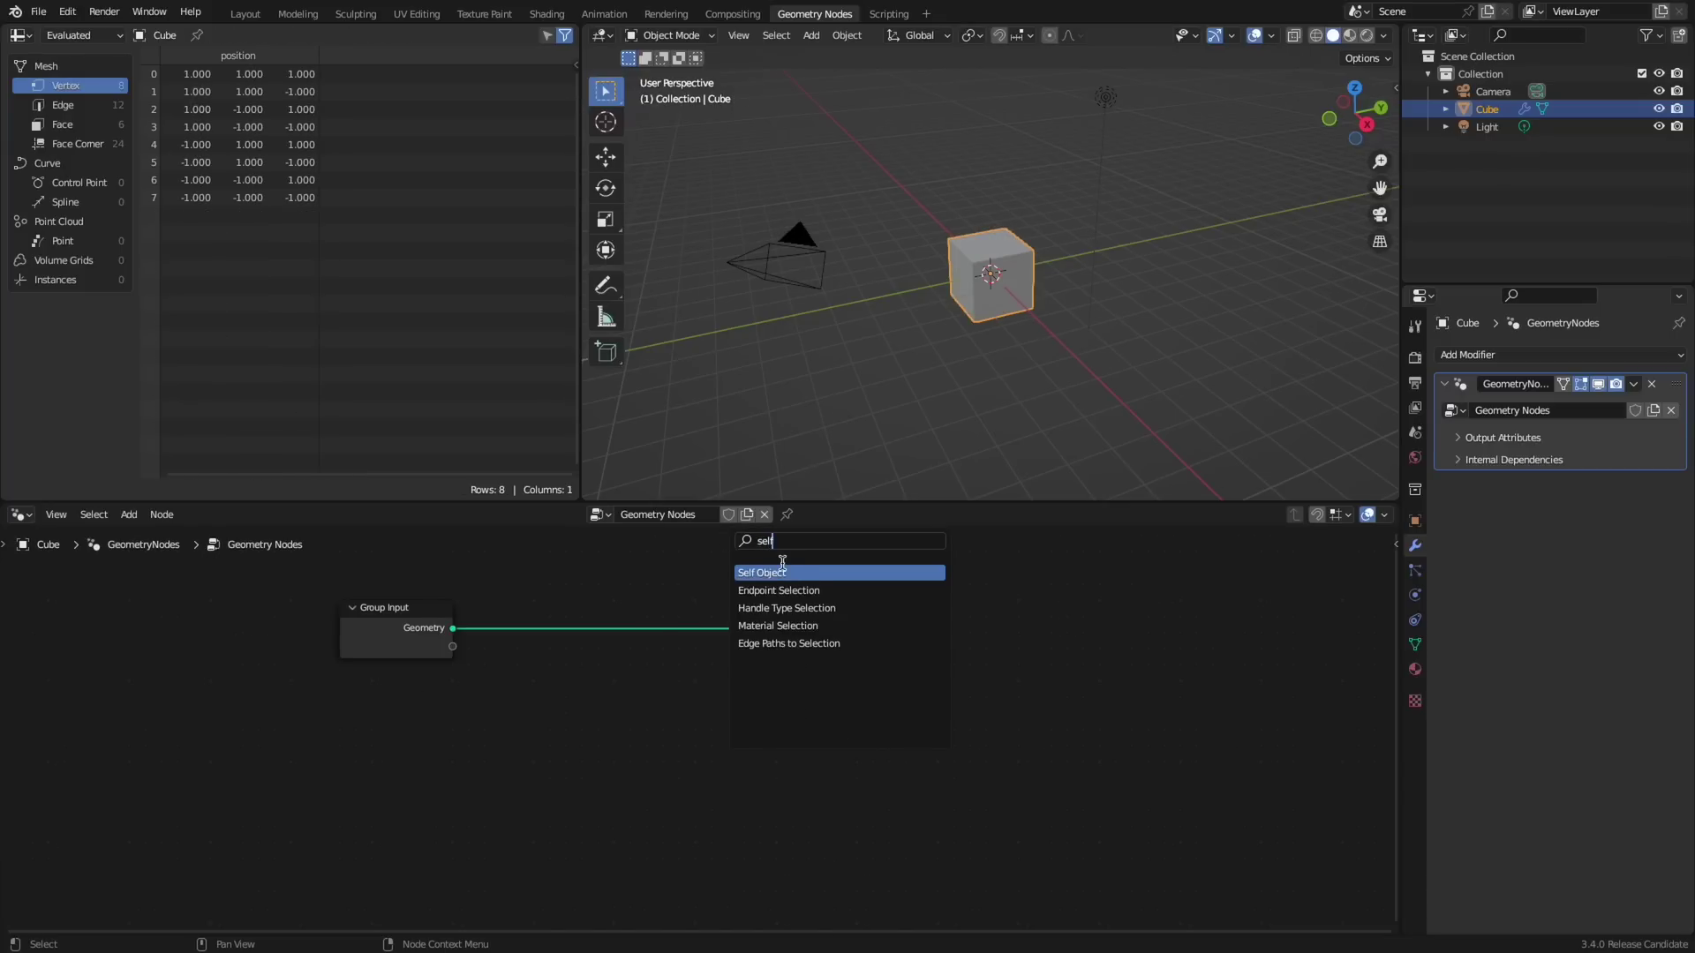
key(Return)
click(539, 781)
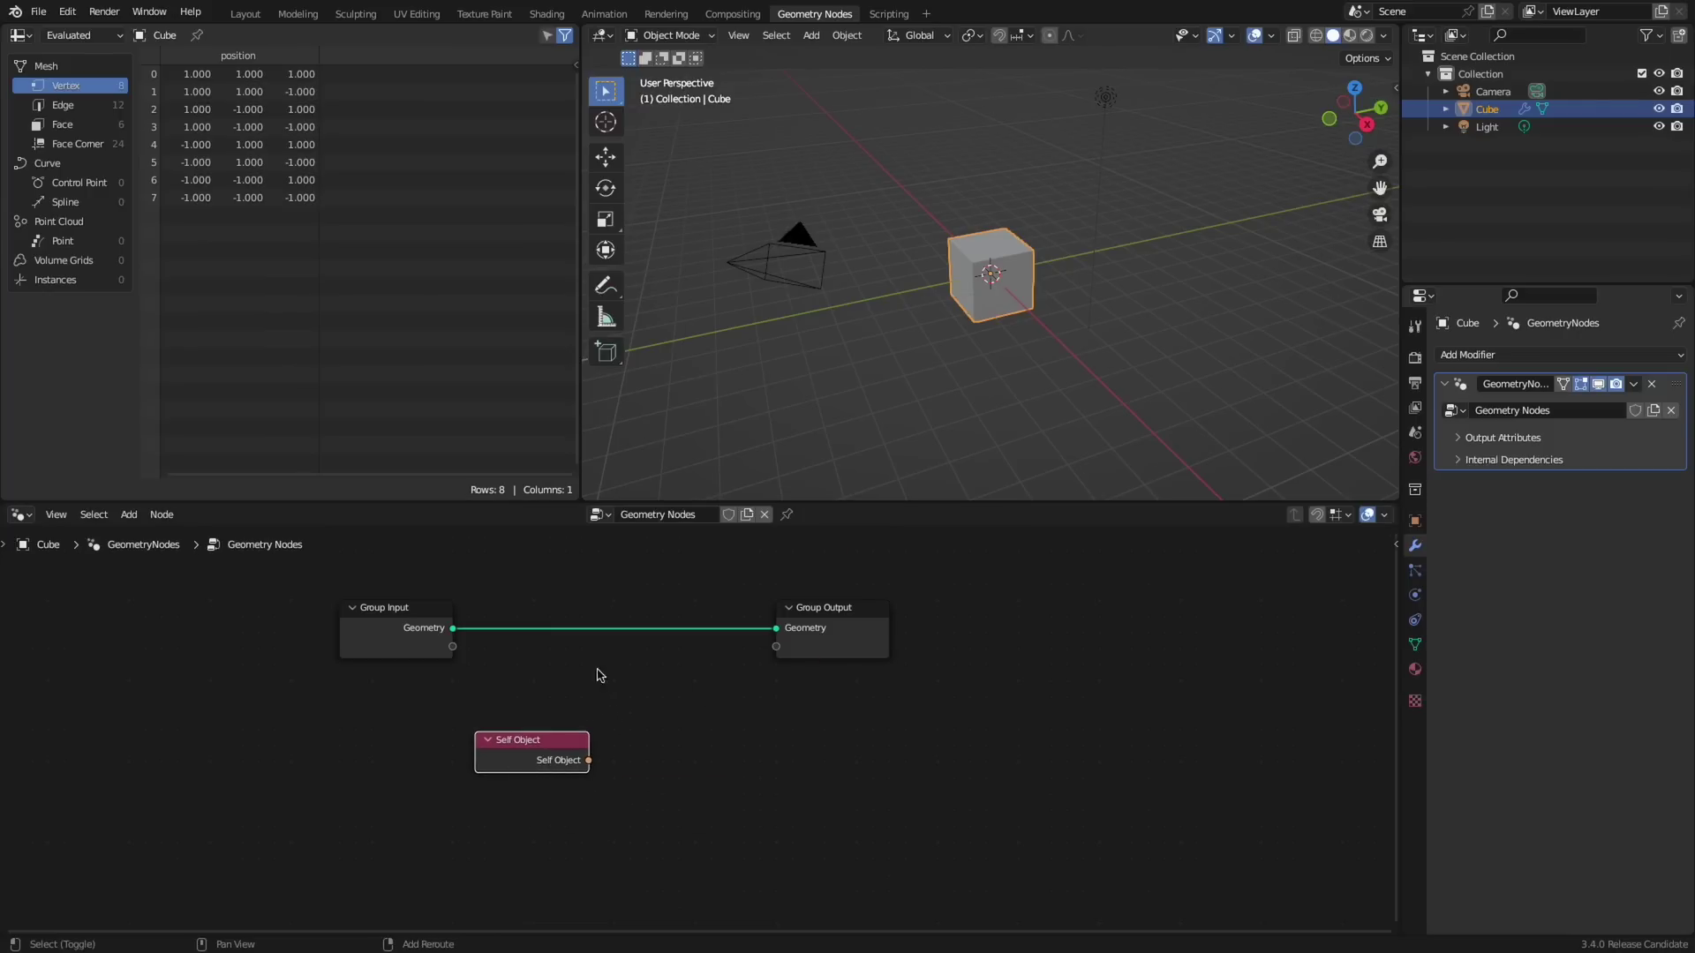
- Add an Instance Scale node to the cube's geometry node tree
key(shift+a)
click(577, 539)
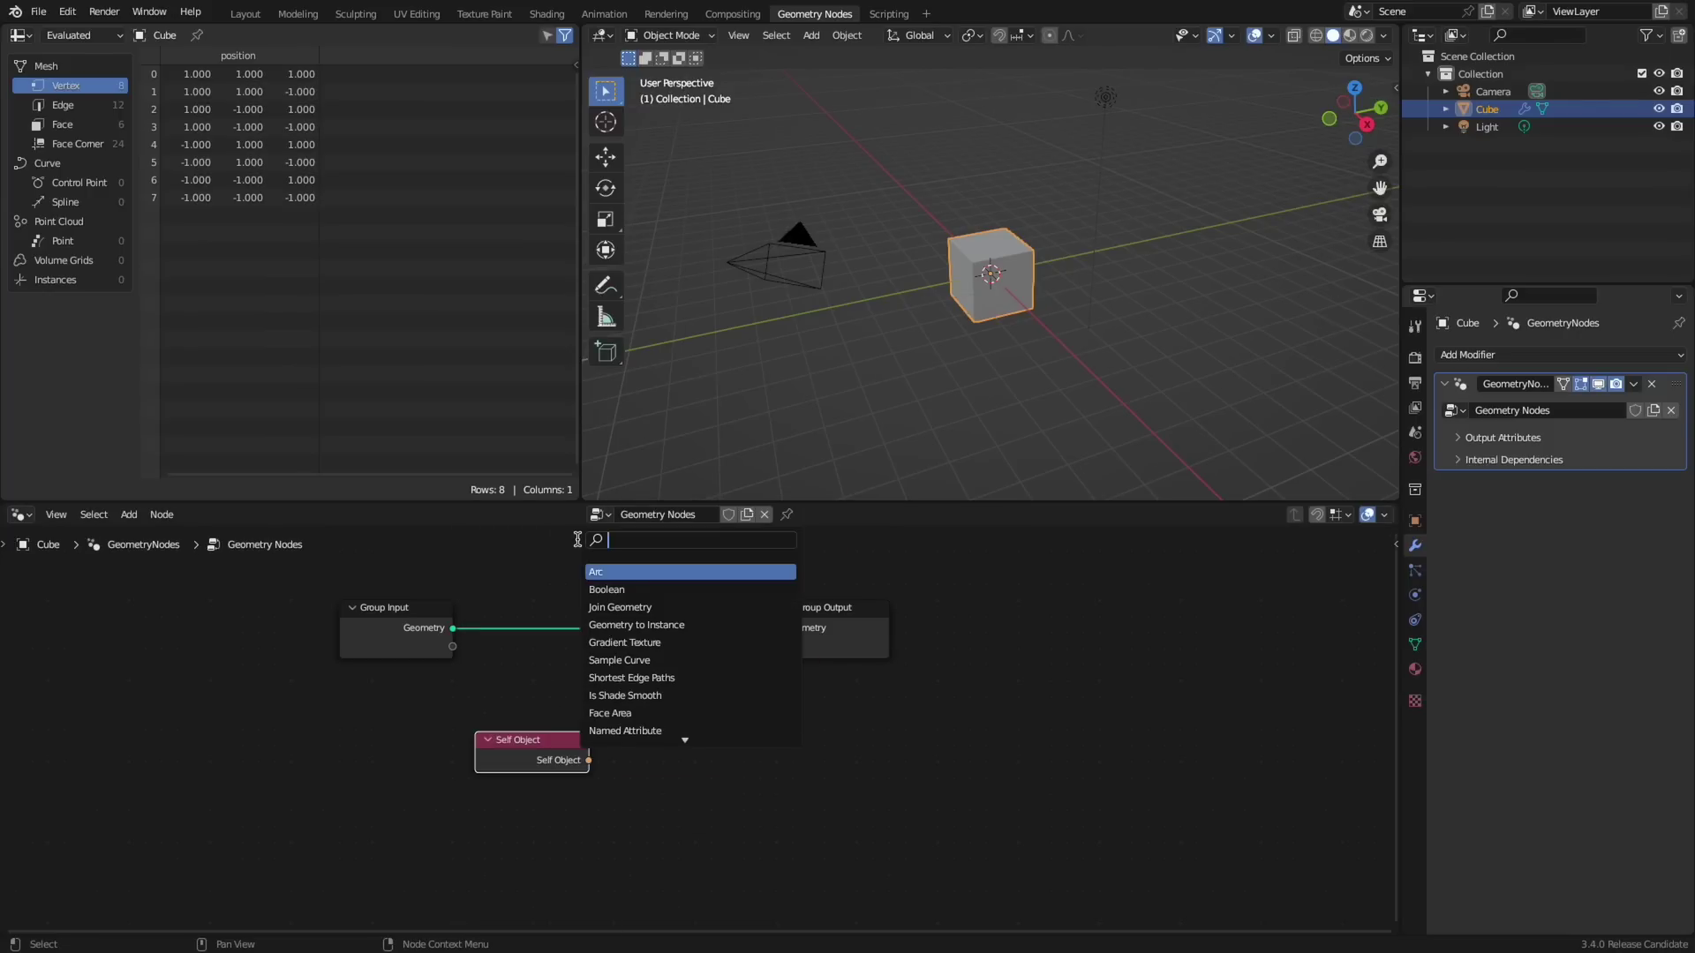
text(instance)
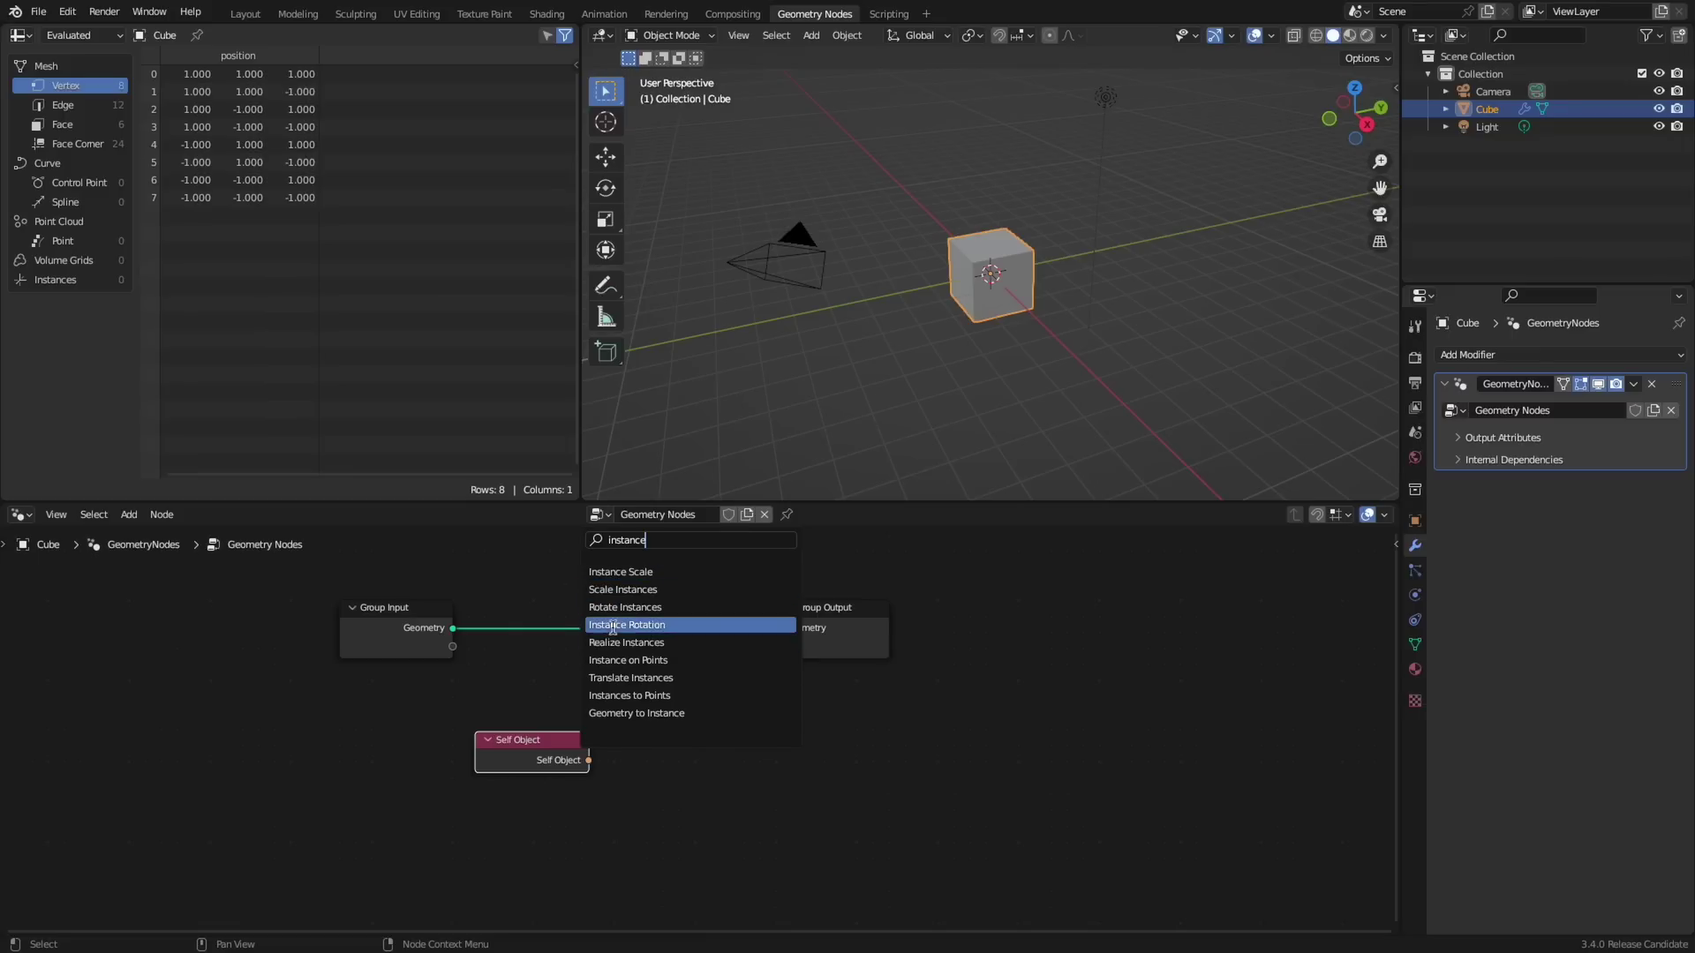
click(617, 573)
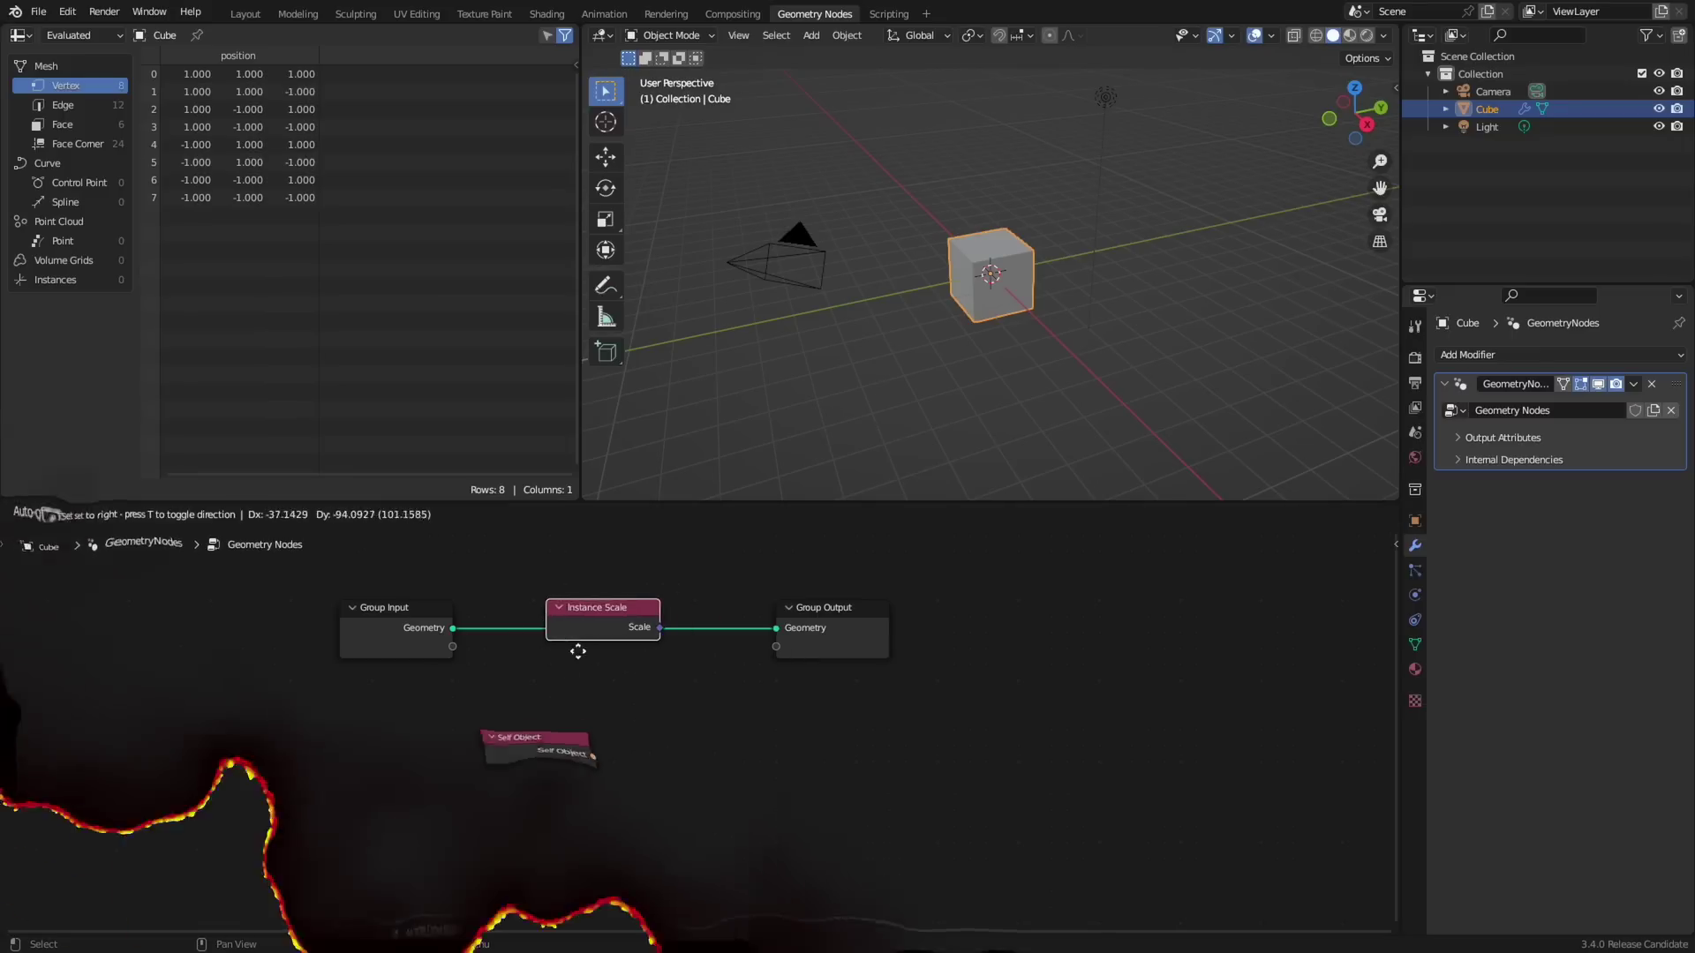
- Place the new Instance Scale node in the node tree, and place the Transfer Attribute node below Group Input in the older version's tree
click(720, 618)
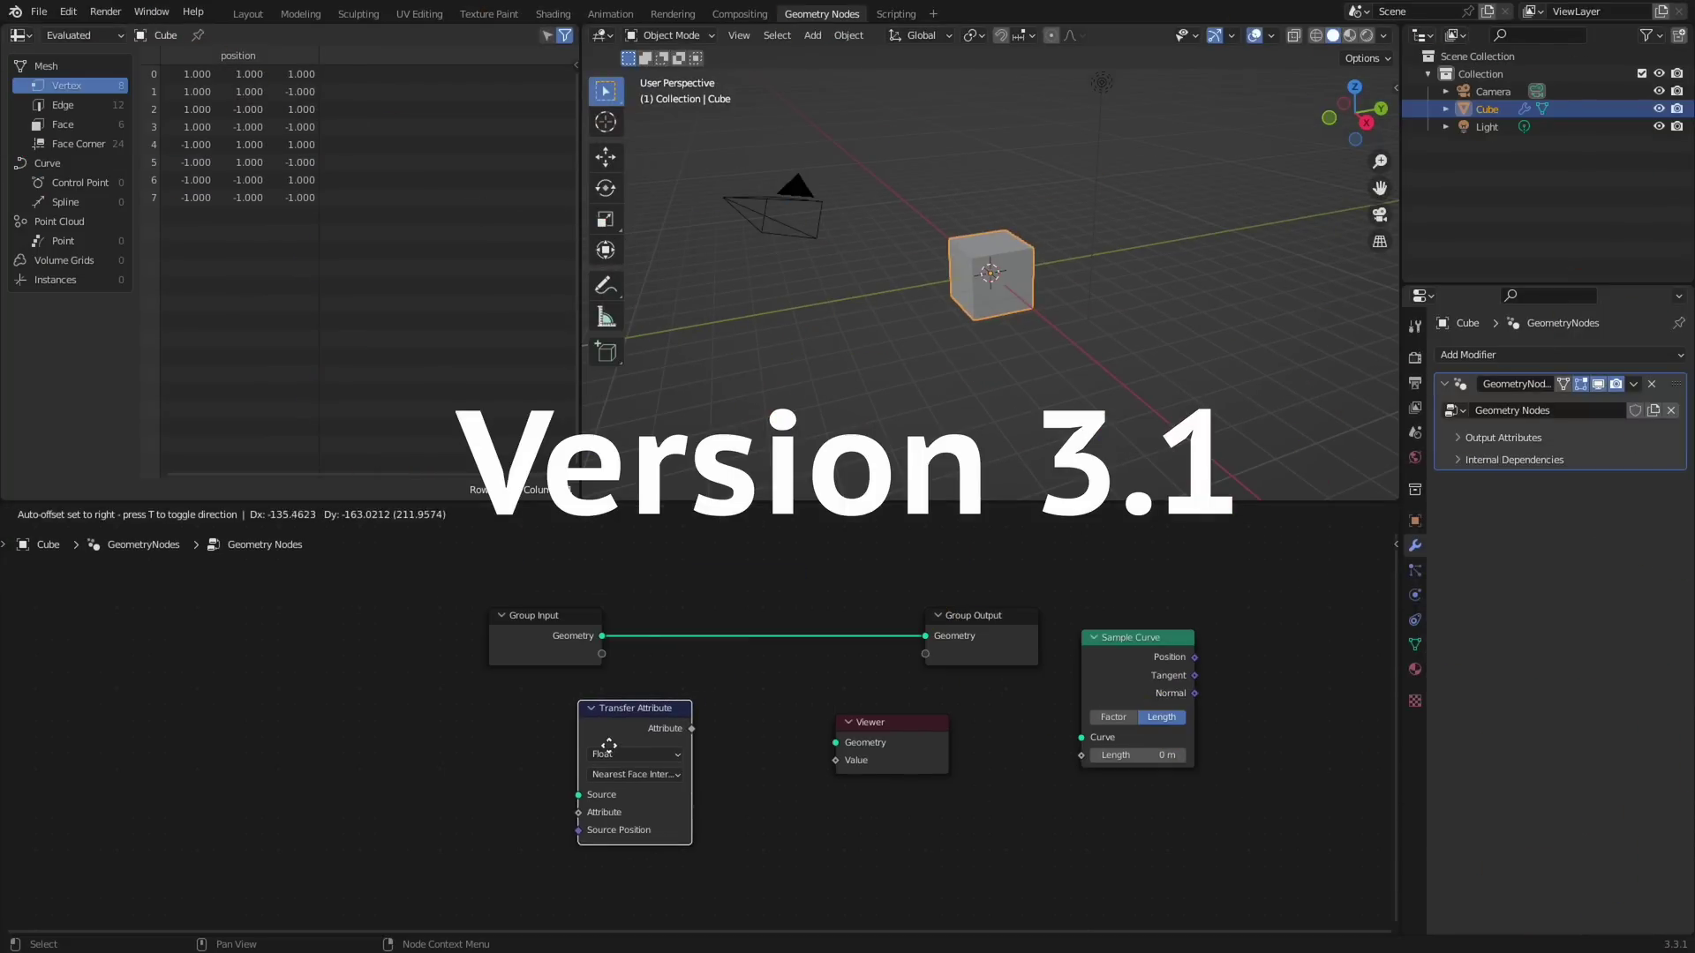
click(607, 749)
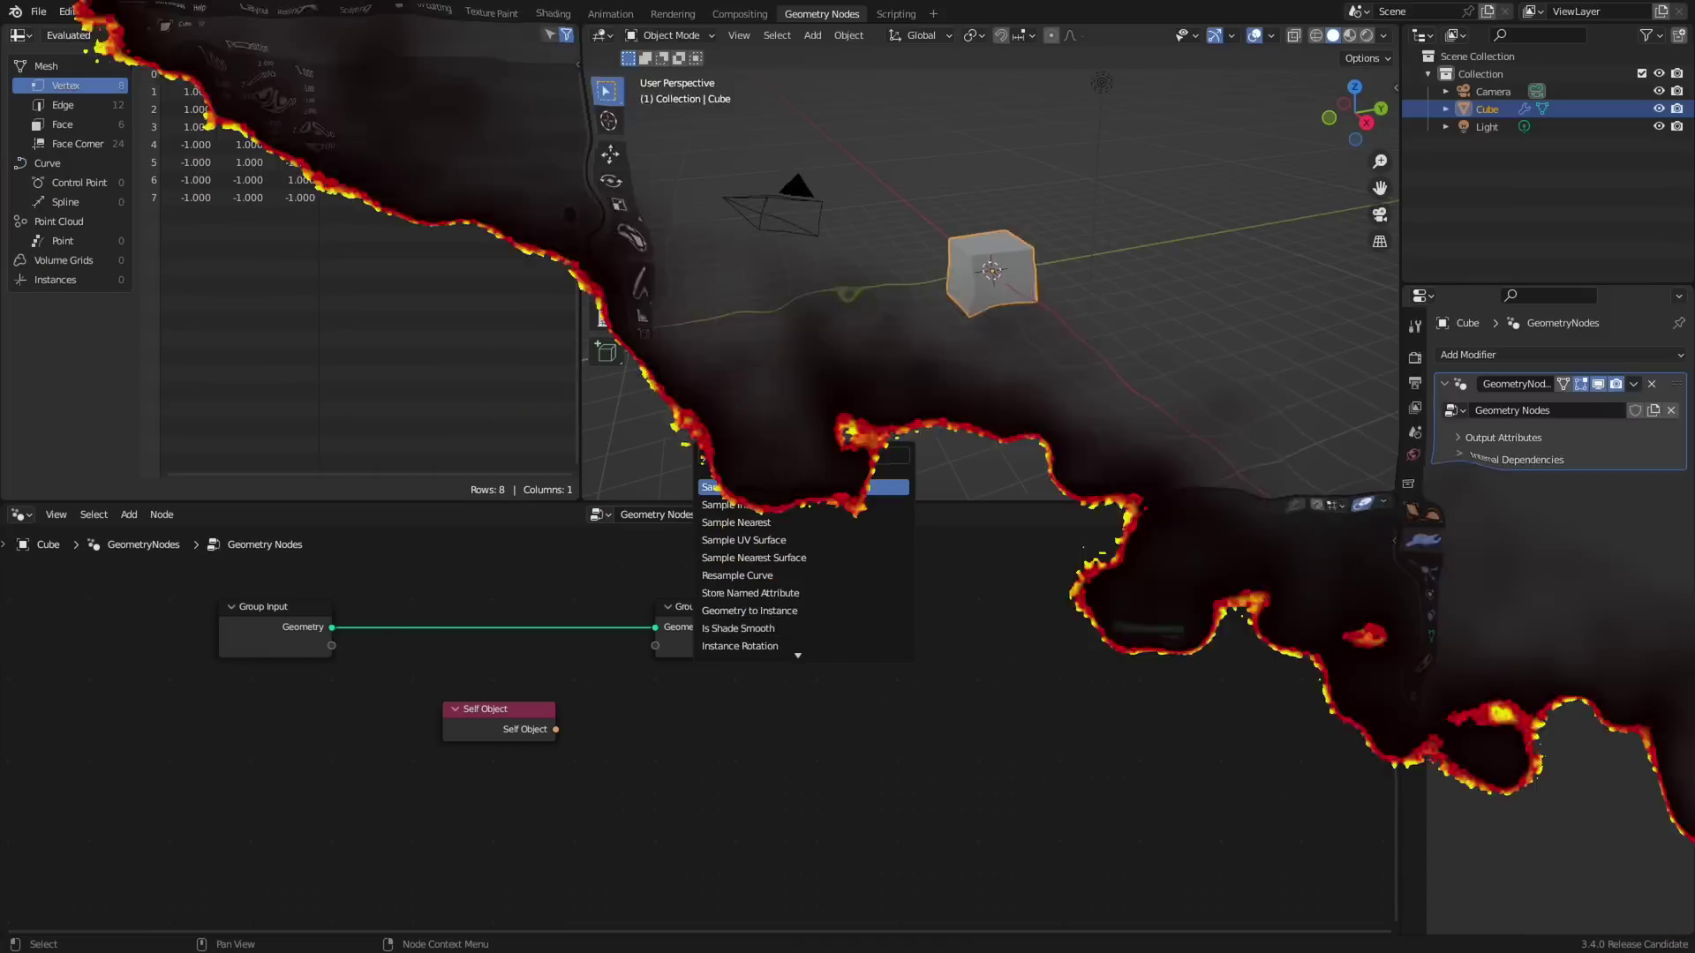
- Add a Sample Index node below the Group Output node
text(mple in)
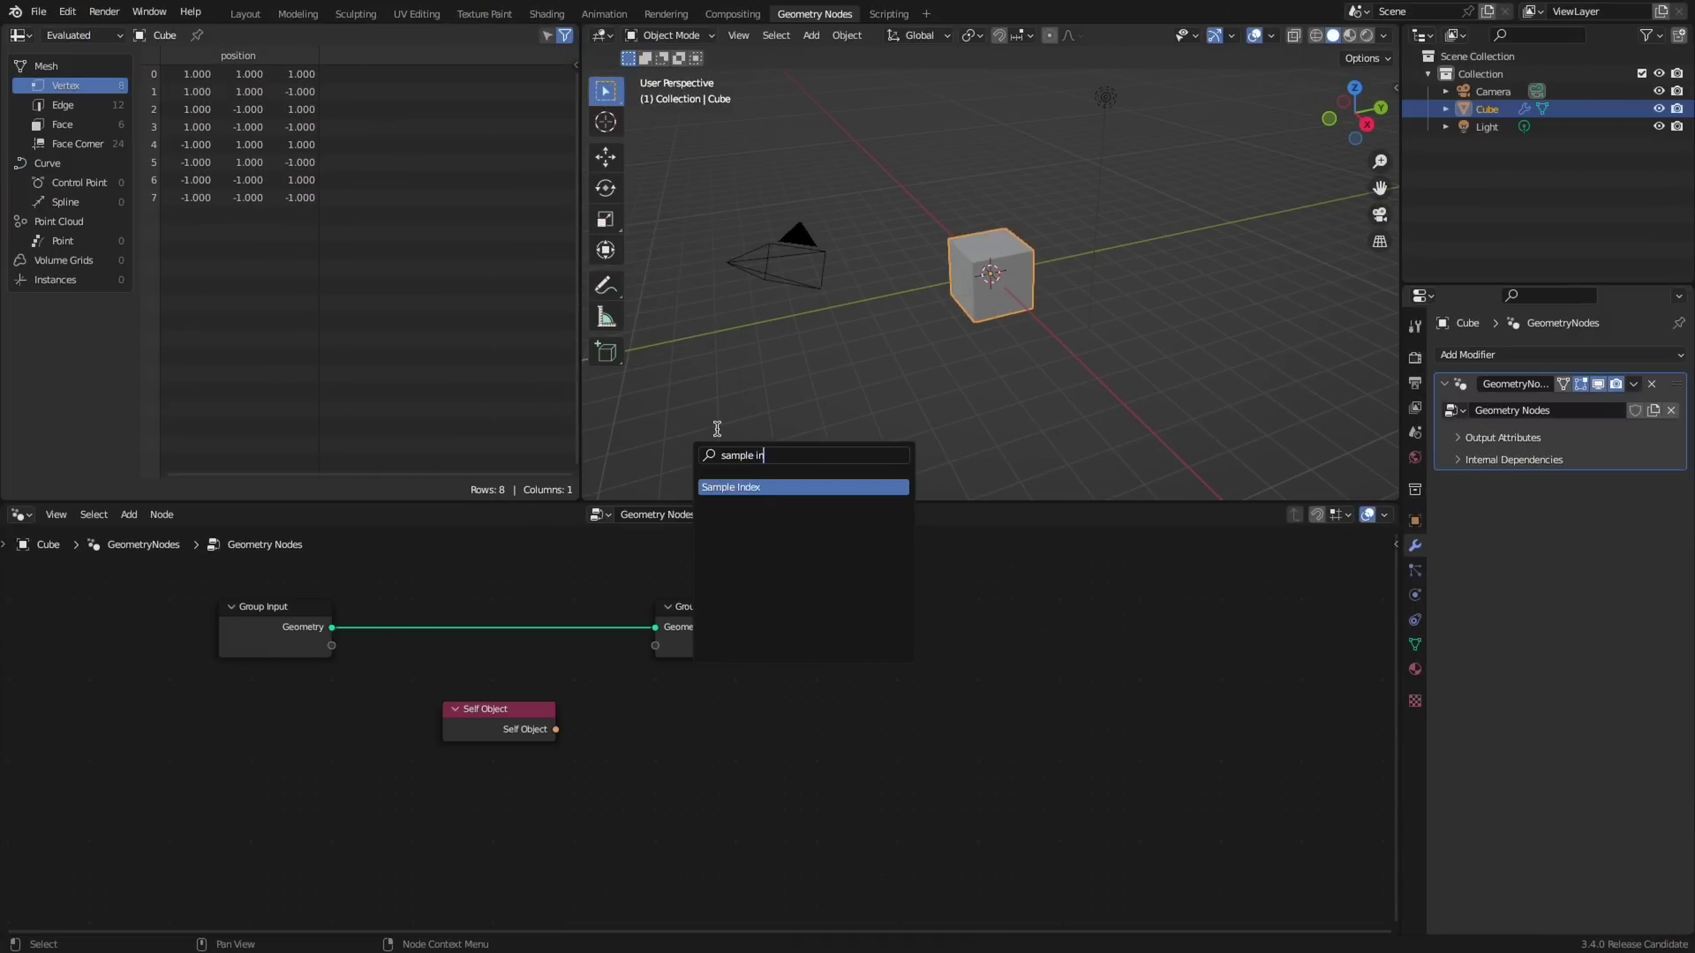
key(Return)
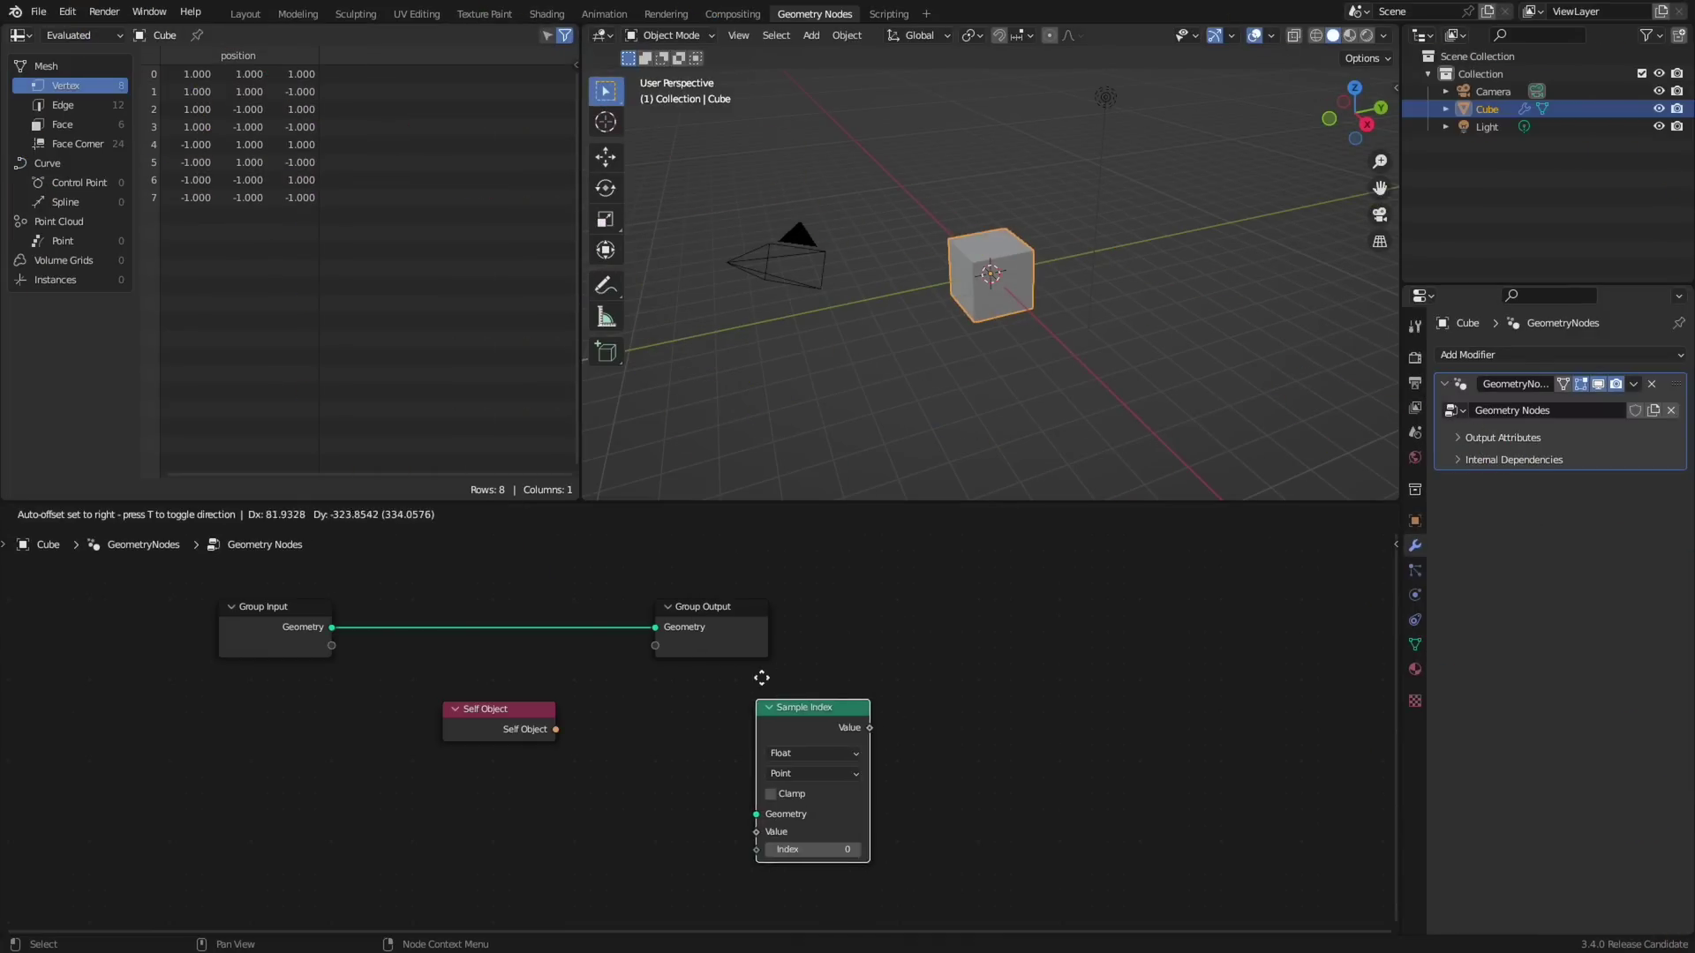
click(694, 689)
- Add a Sample Nearest node beside the Sample Index node
key(shift+a)
text(sam)
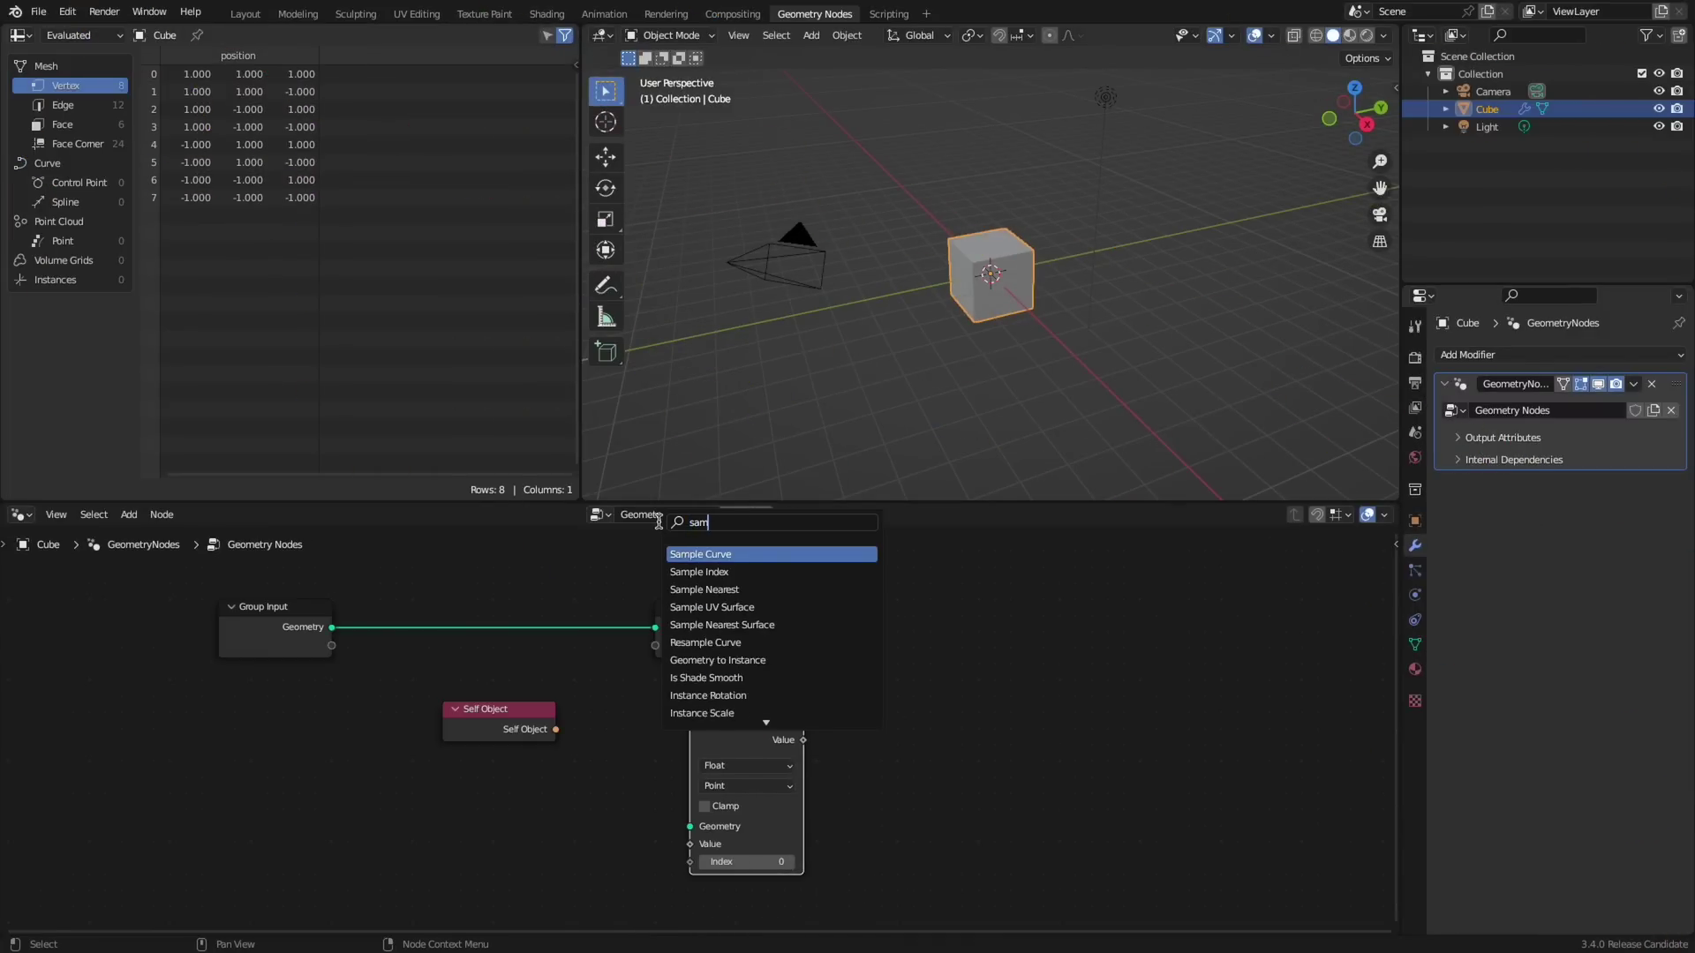
text(ple)
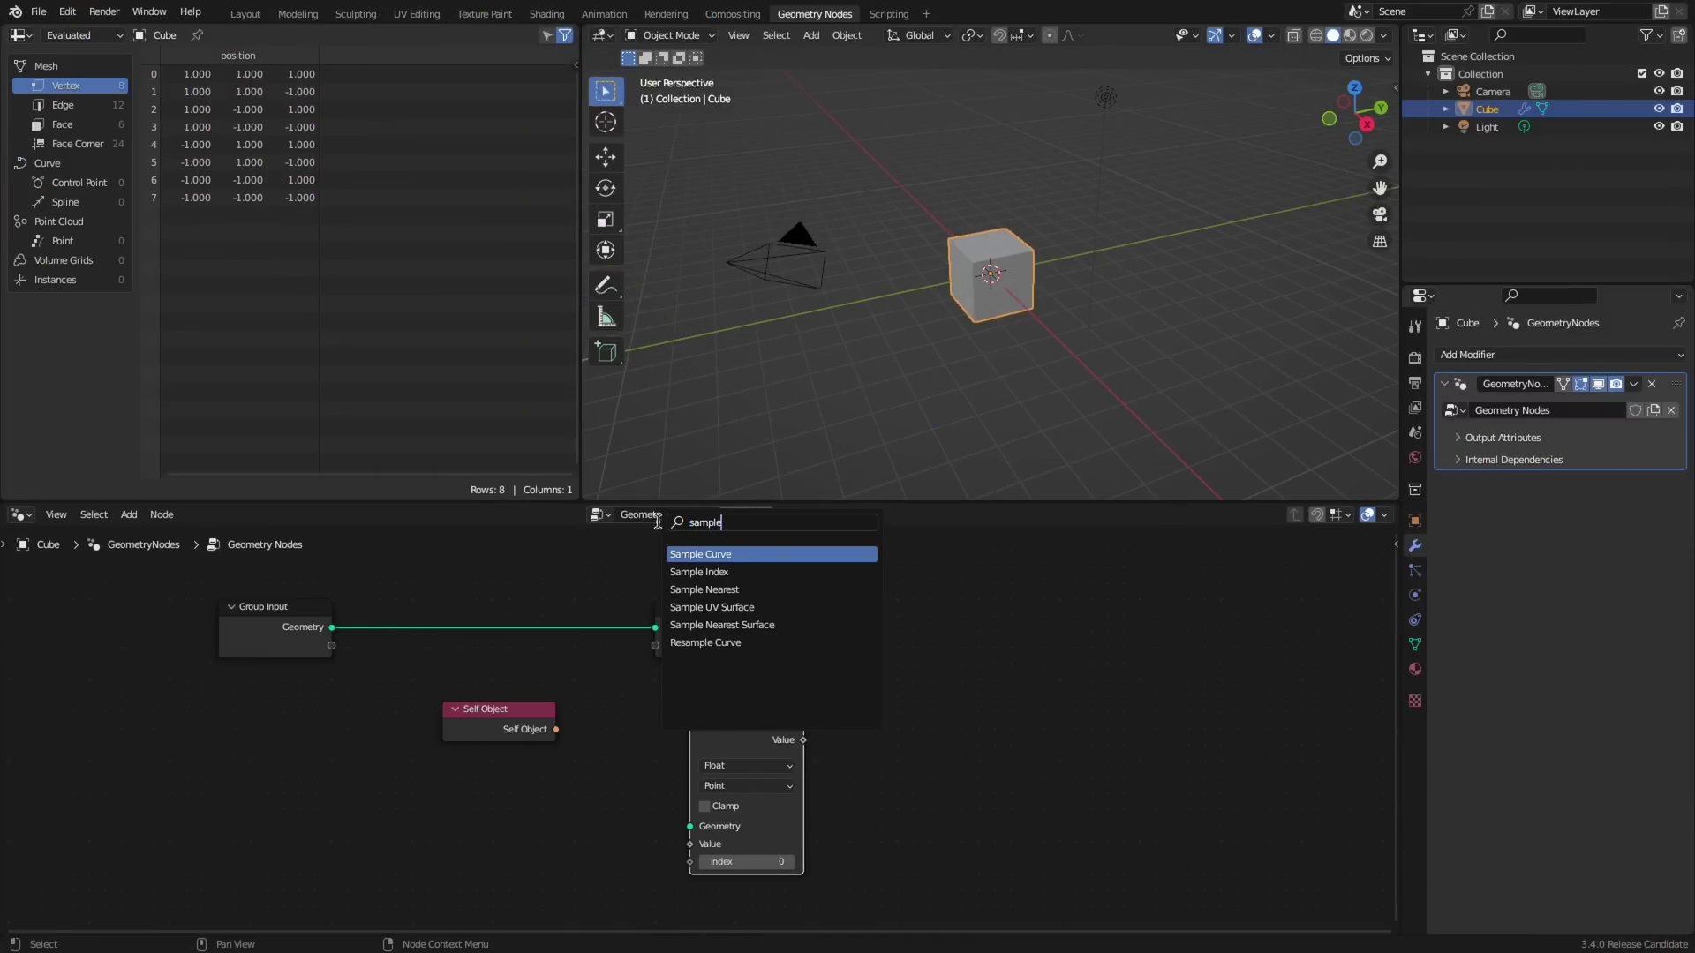
click(703, 589)
click(902, 799)
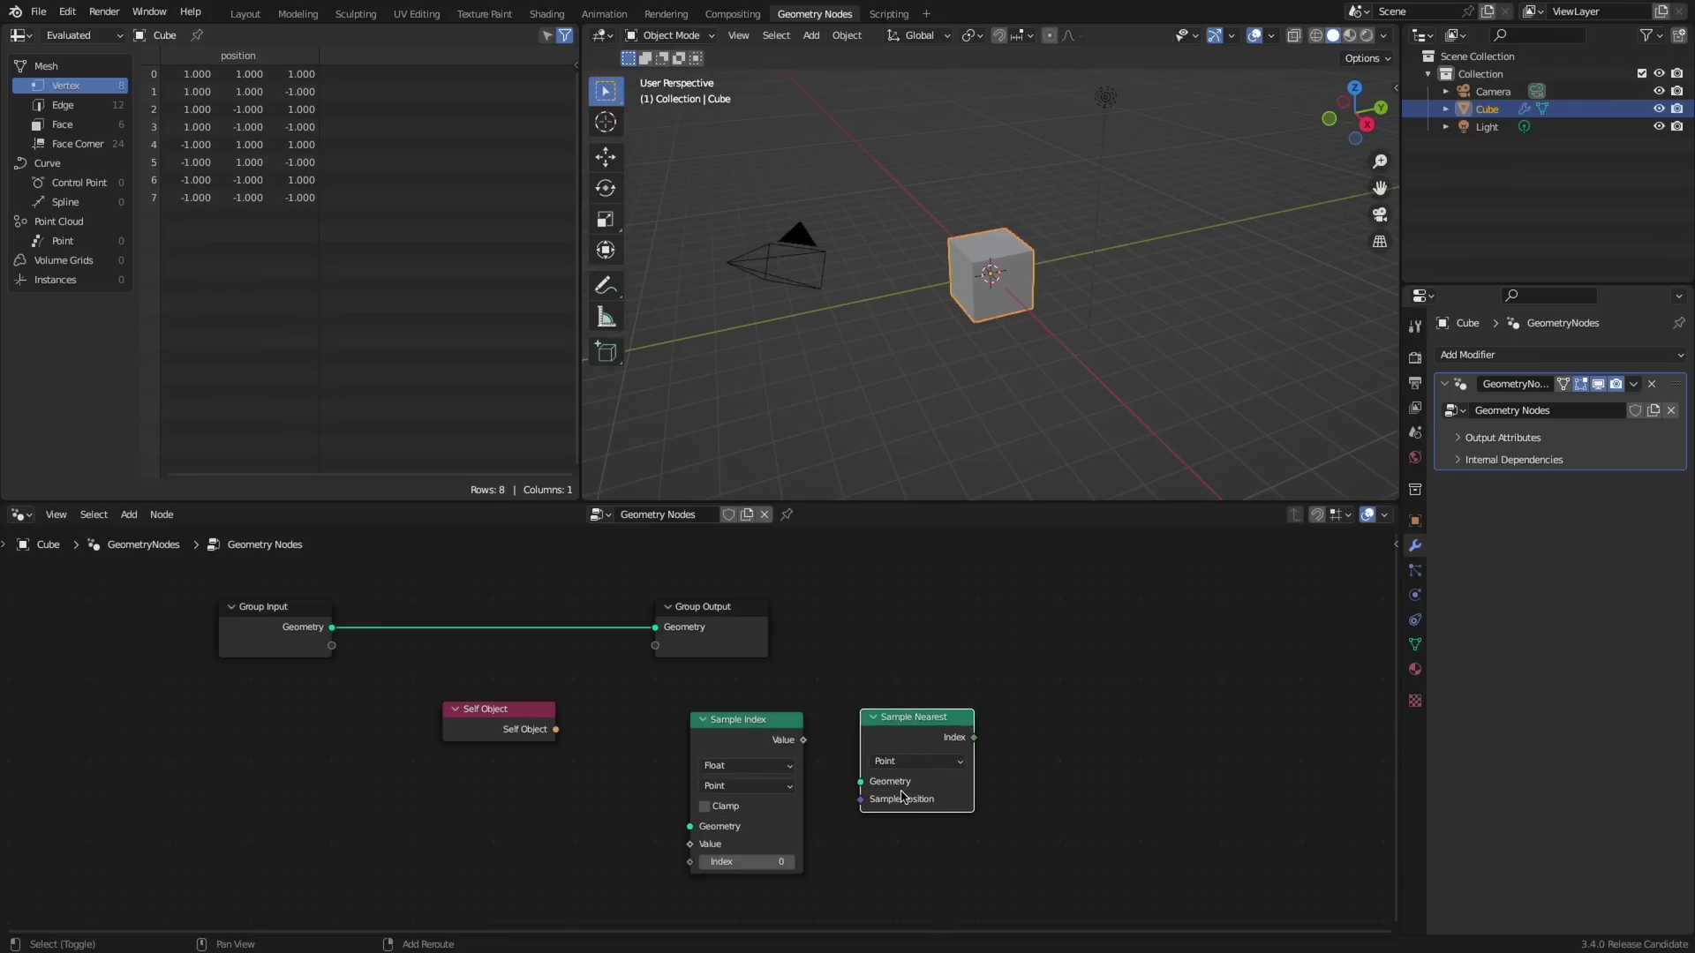
- Add a Sample Nearest Surface node and place it beside the Sample Nearest node
key(shift+a)
text(sam)
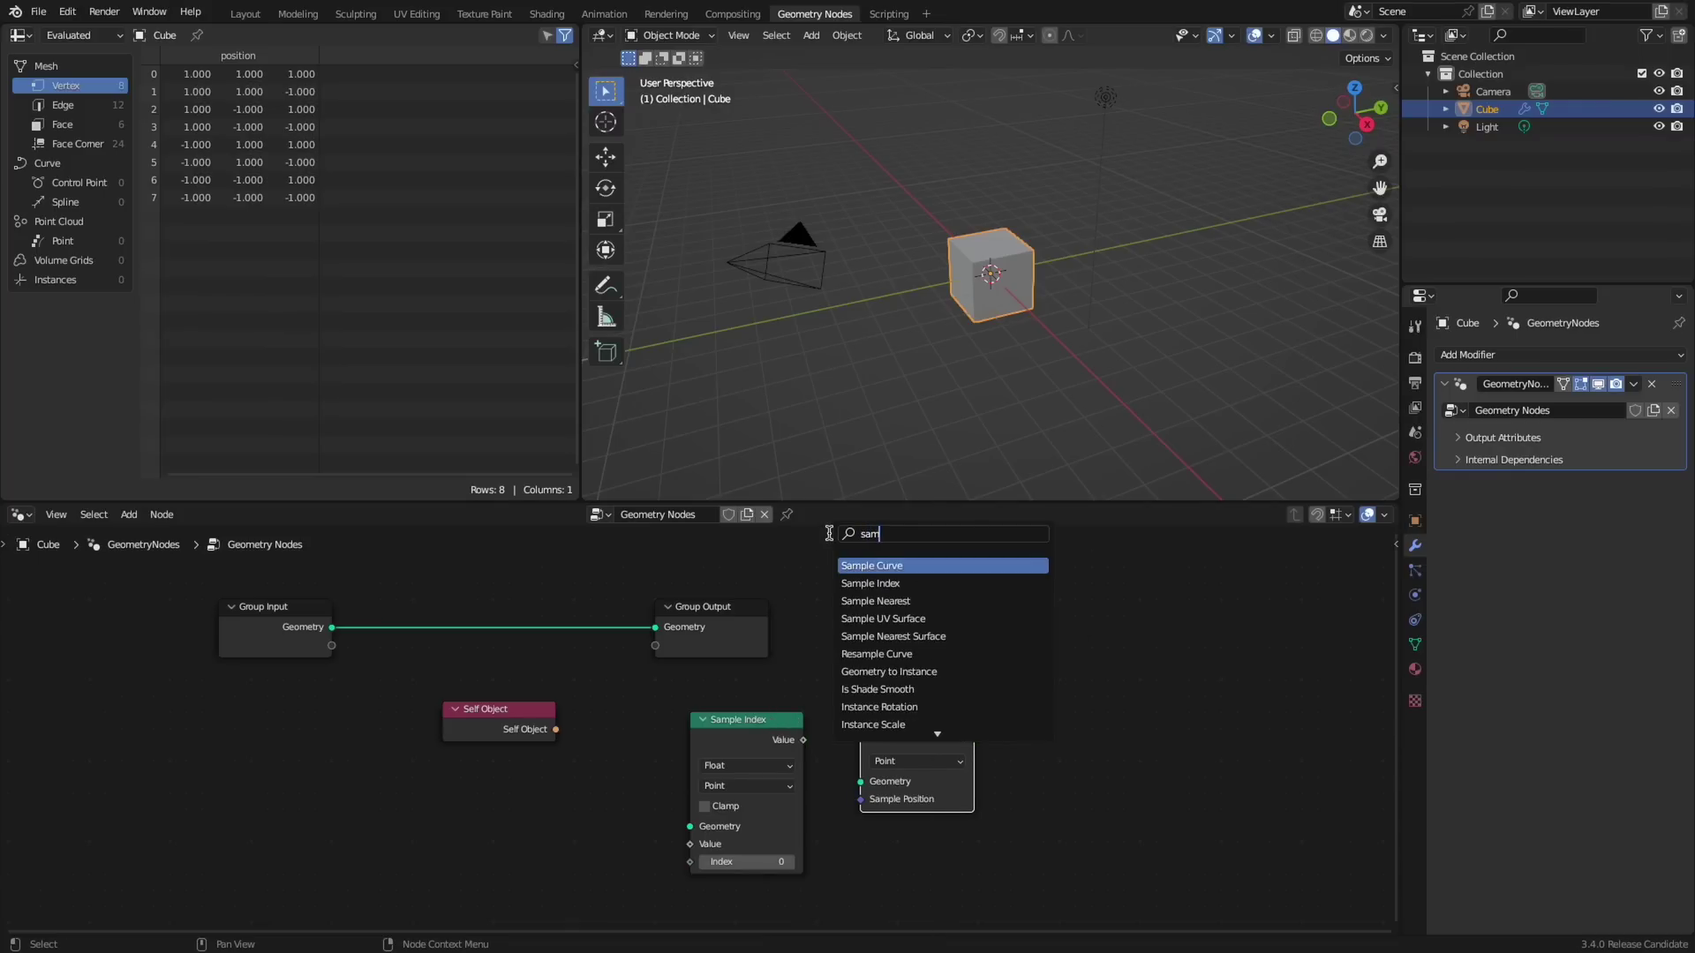
text(ple su)
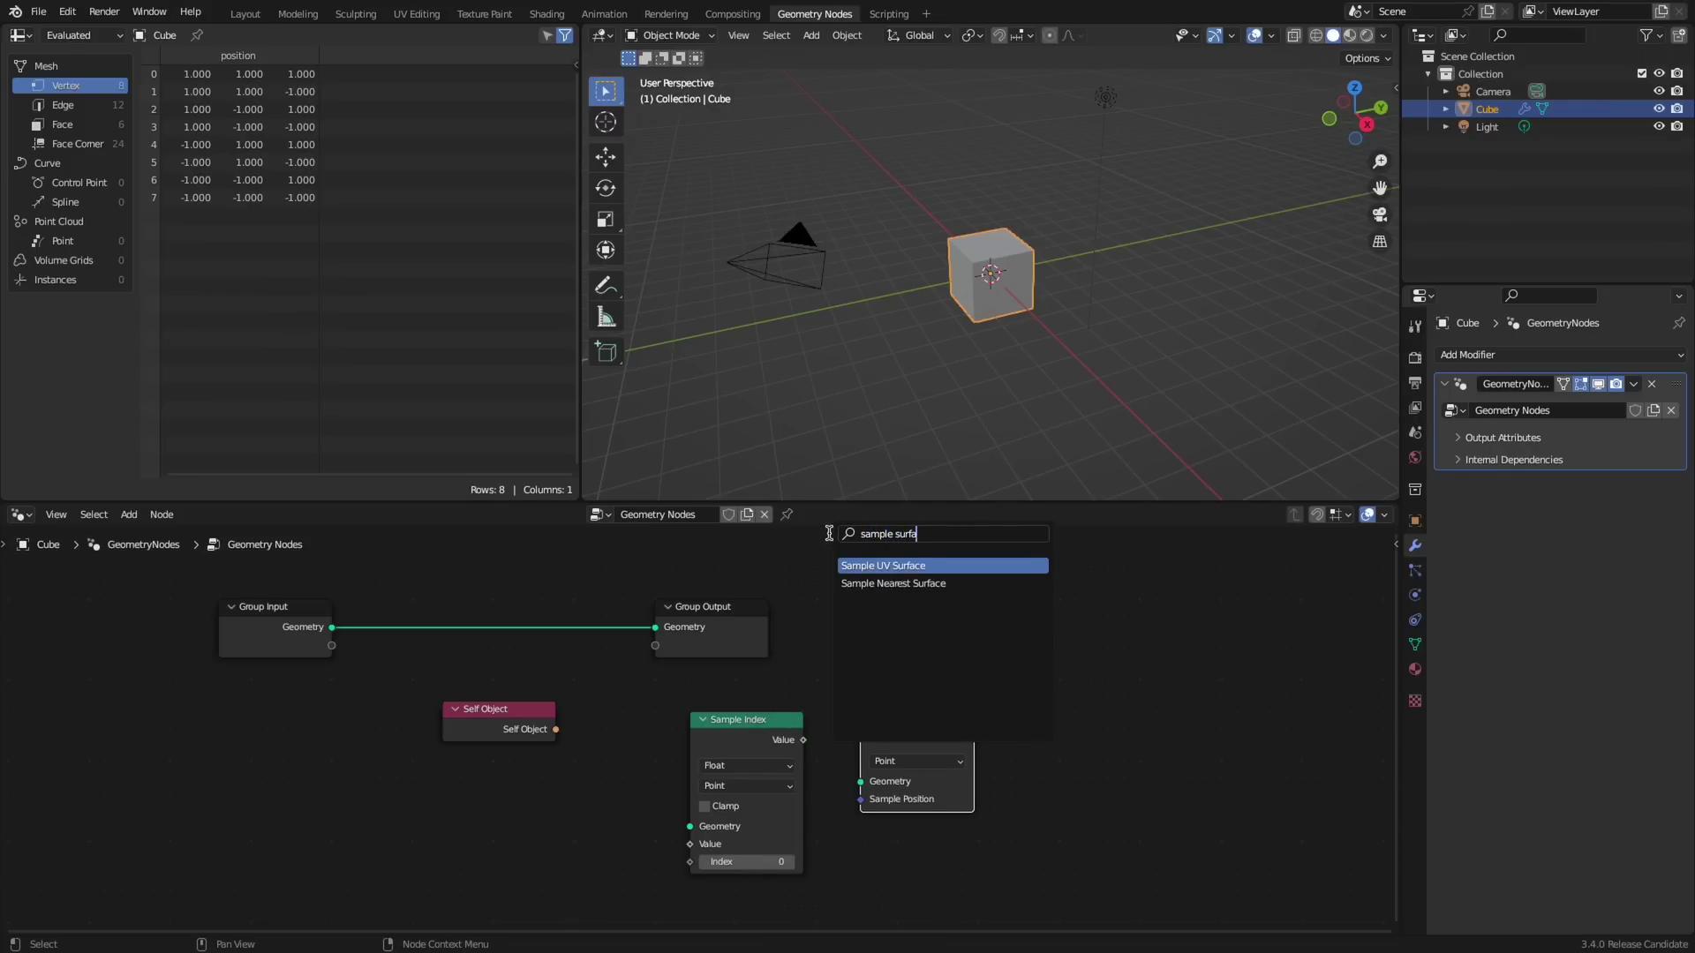
text(rfa)
click(959, 582)
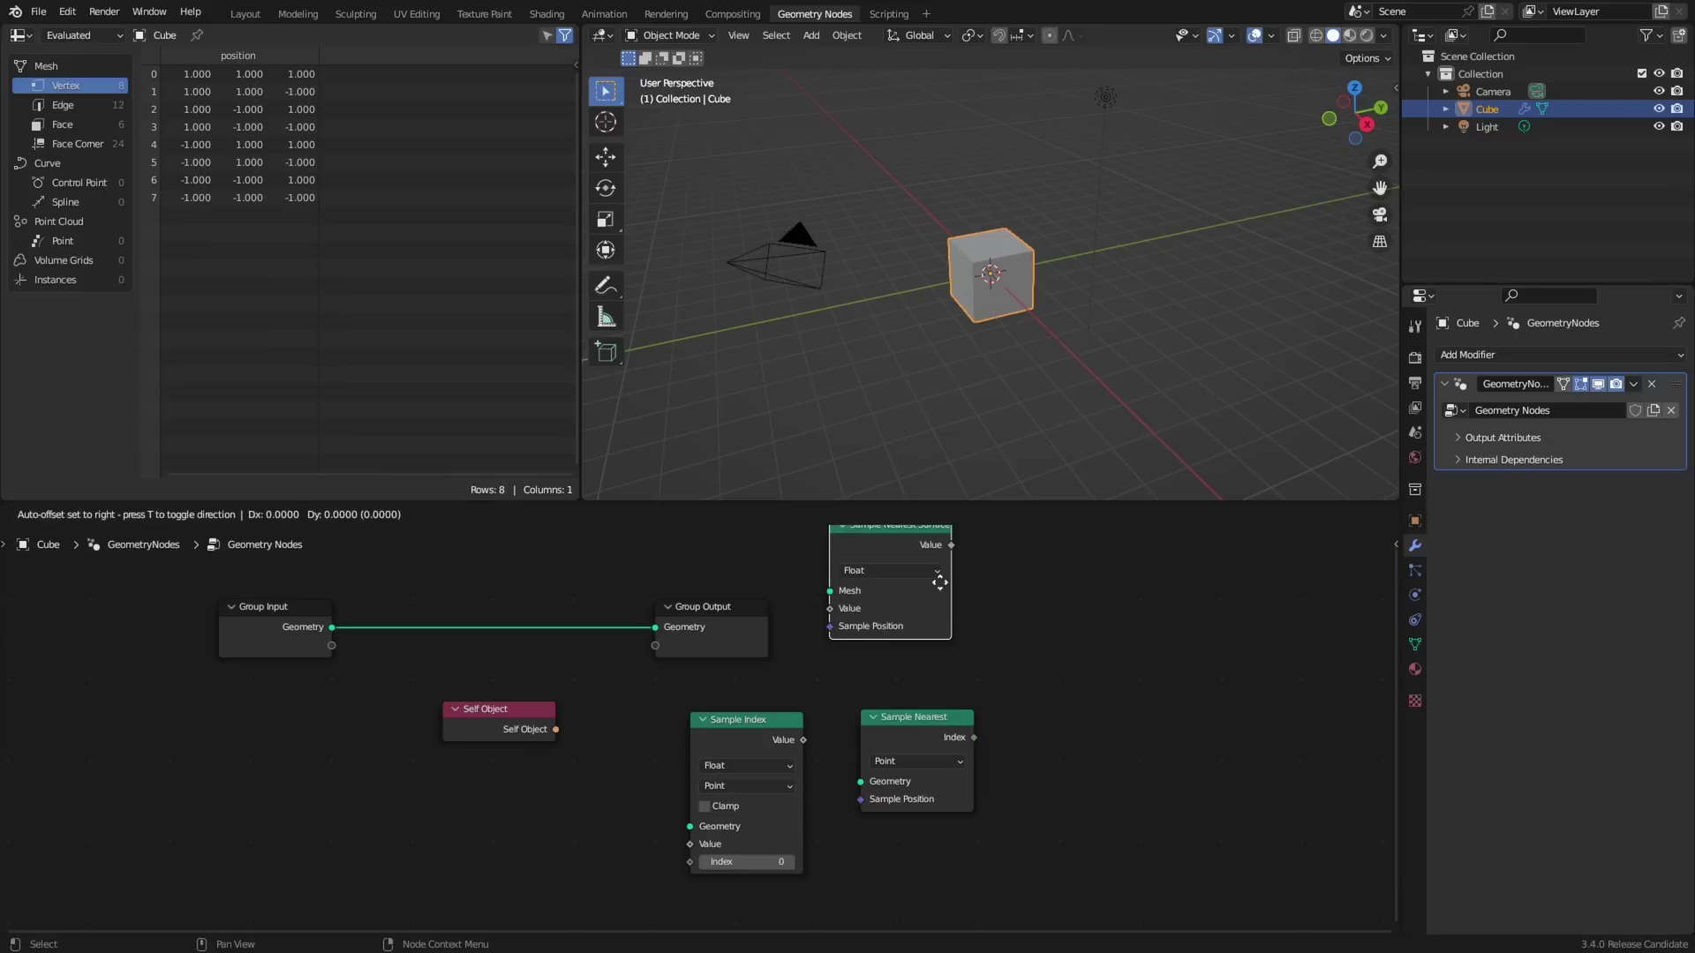
drag(886, 571, 1086, 722)
- Add a Face Set Boundaries node below the Self Object node
scroll(1031, 728, right, 5)
scroll(962, 529, down, 2)
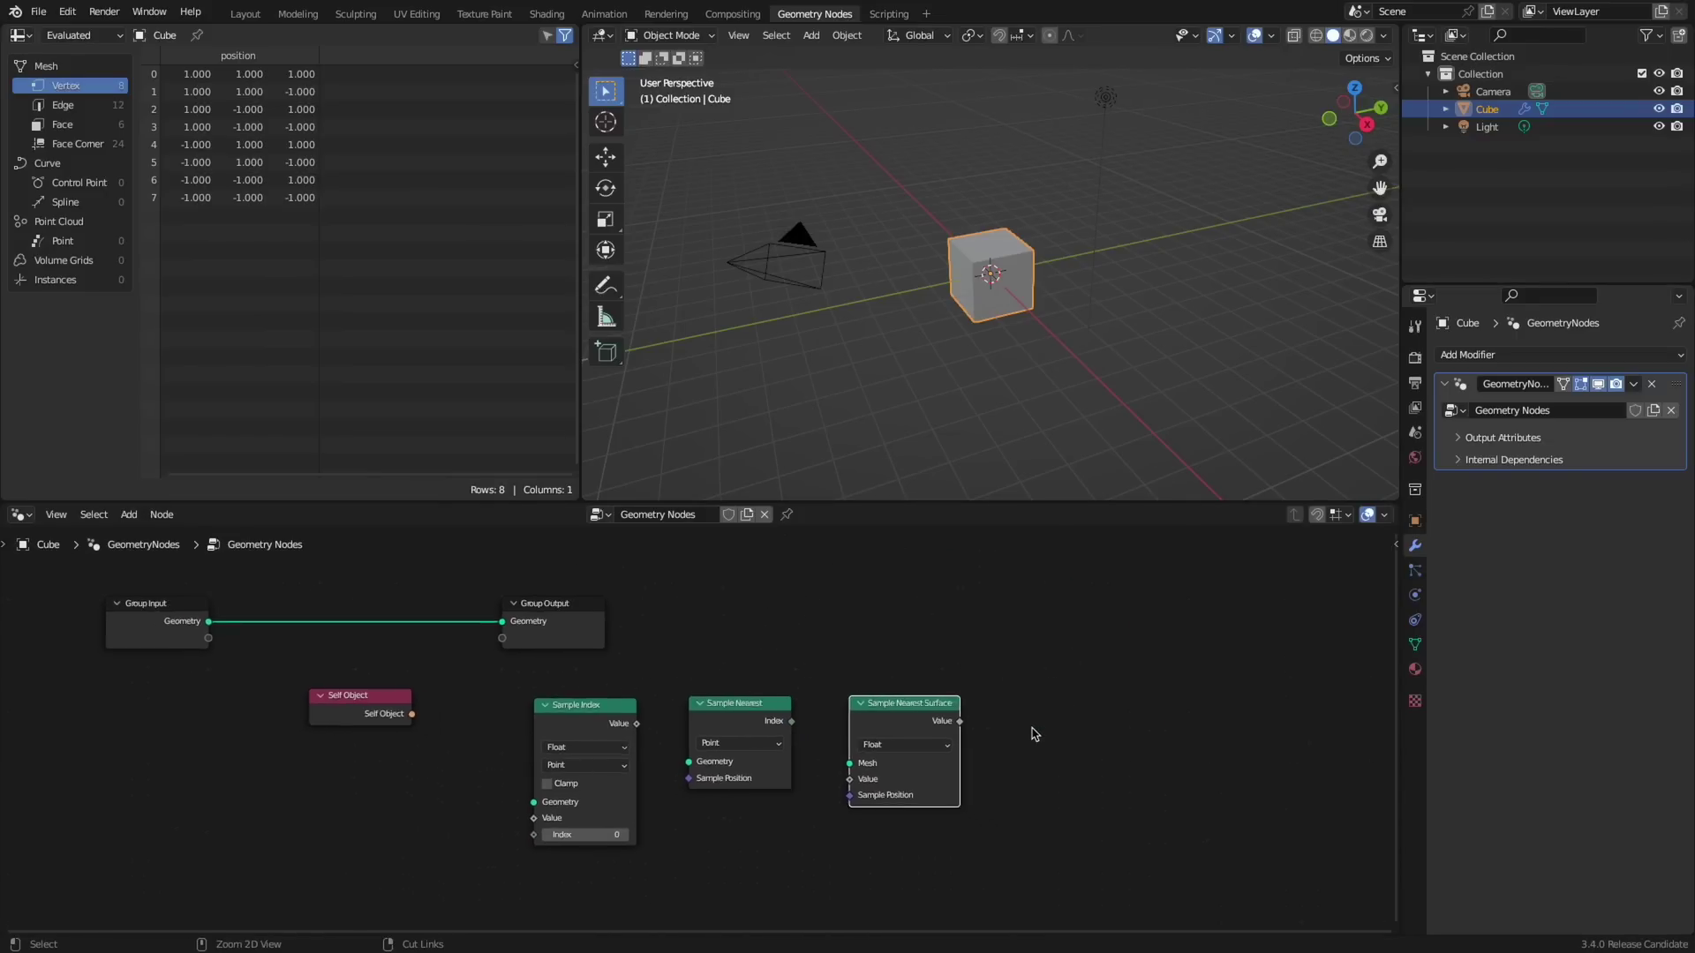
key(shift+a)
text(face set)
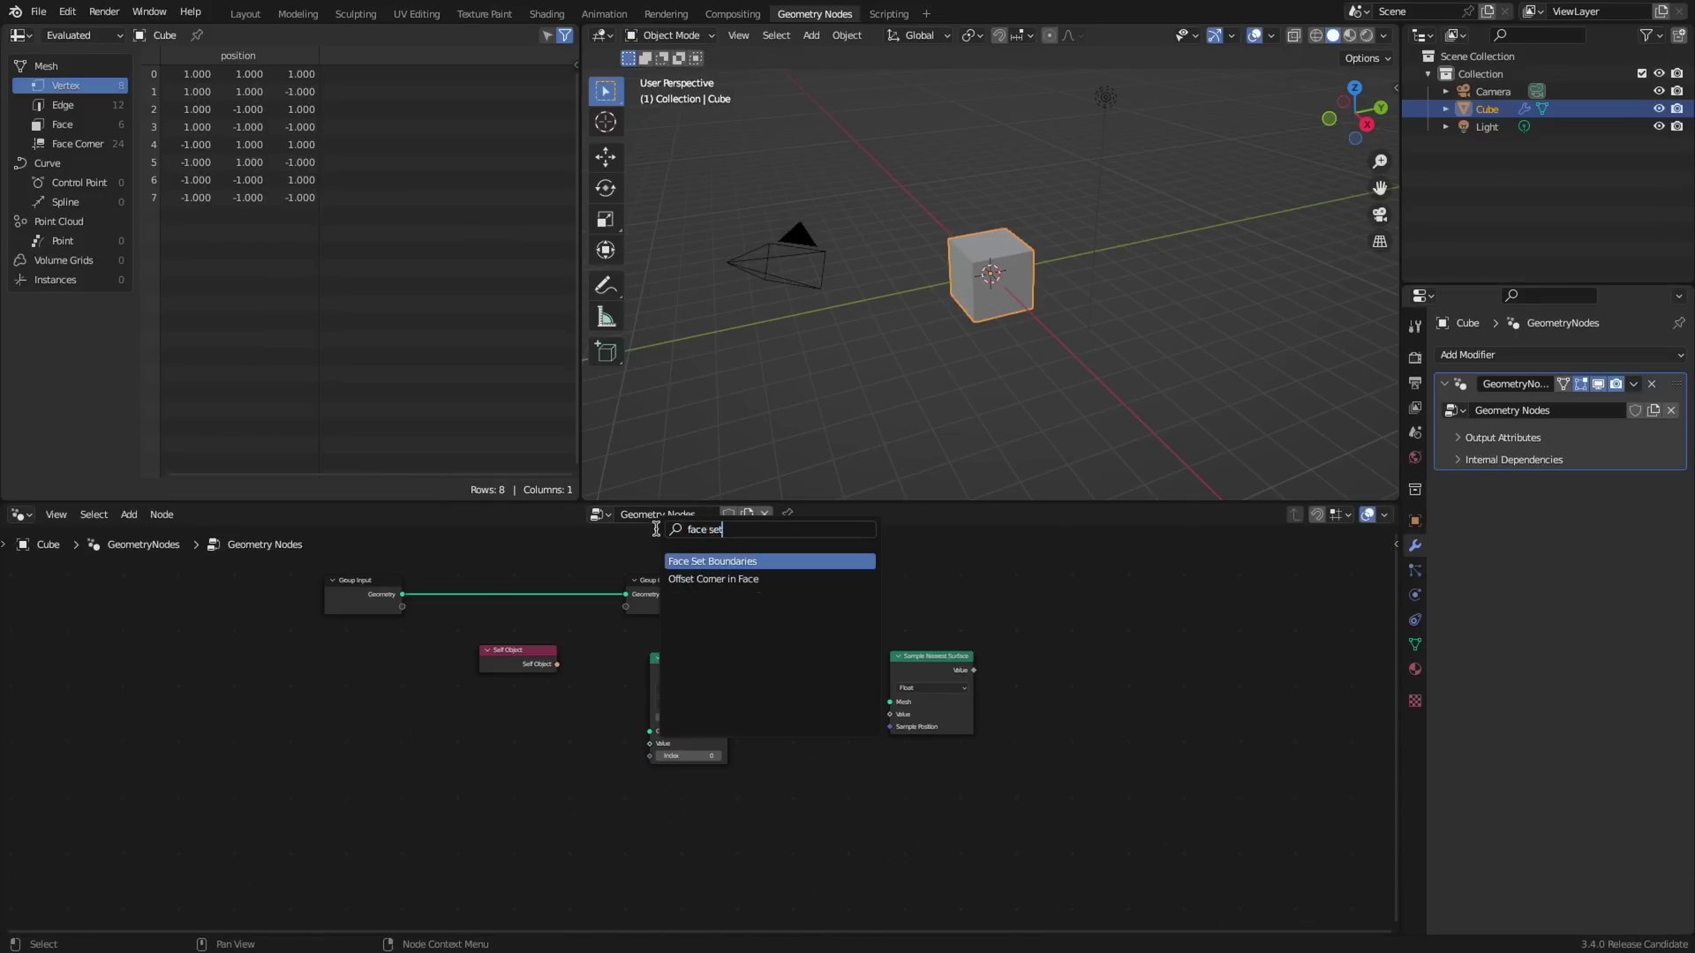
key(Return)
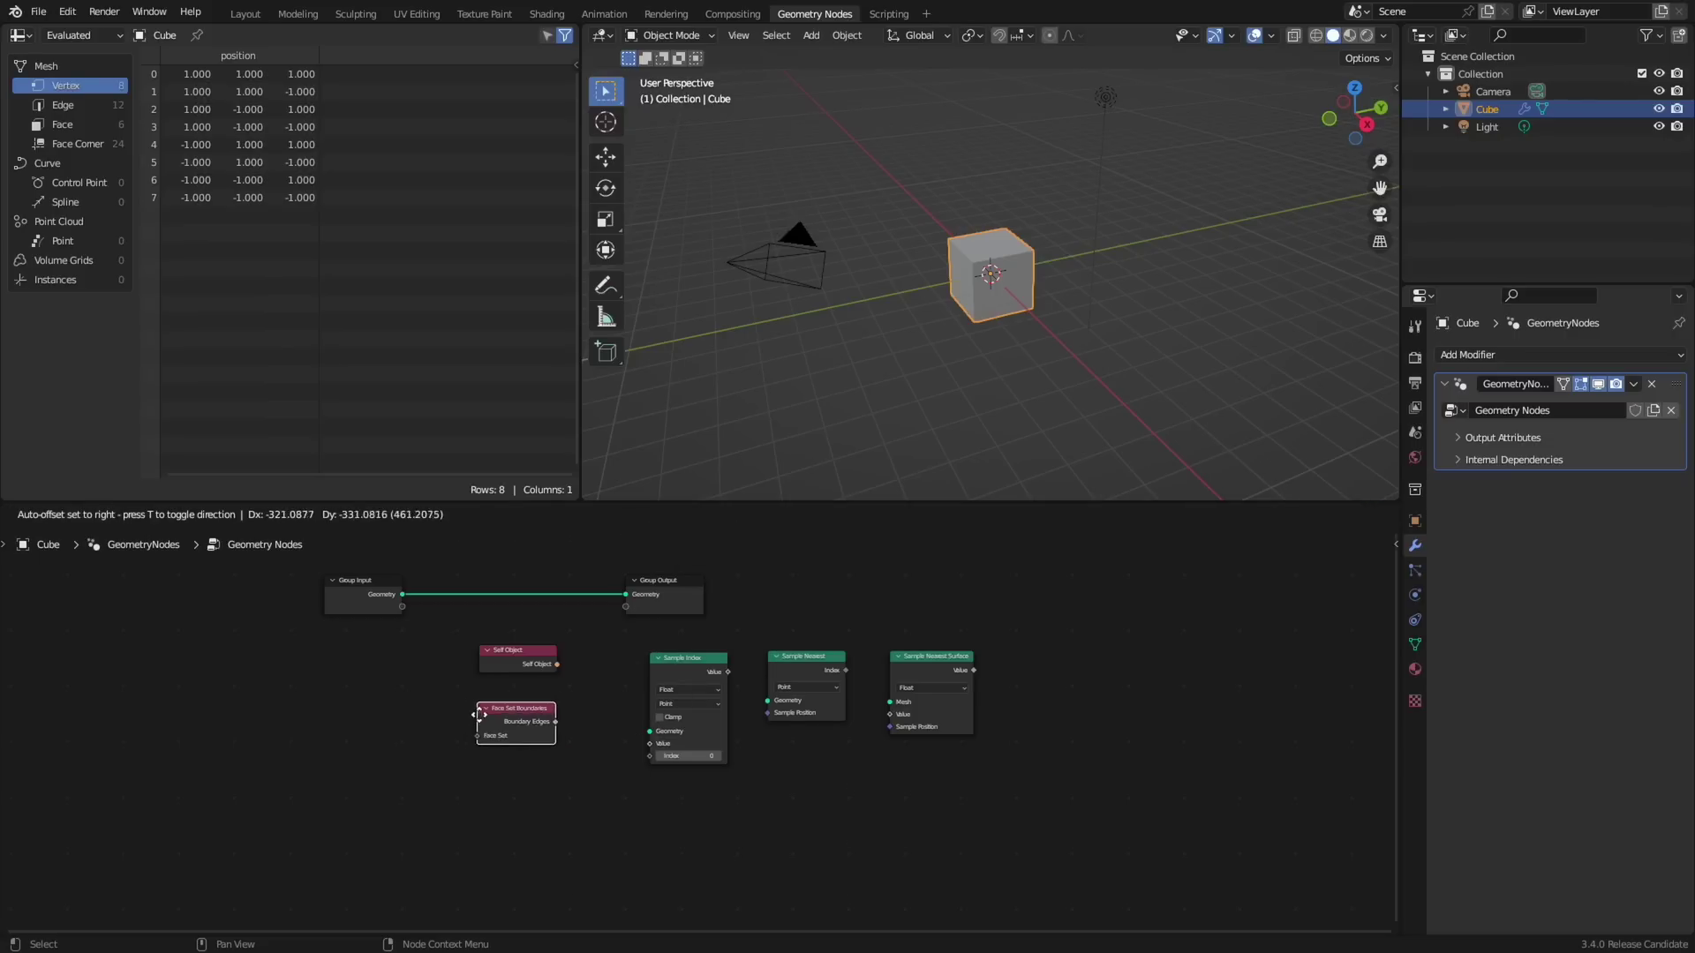
click(486, 732)
- Add a Corners of Face node below the Face Set Boundaries node
scroll(516, 742, up, 3)
ctrl+scroll(517, 742, down, 2)
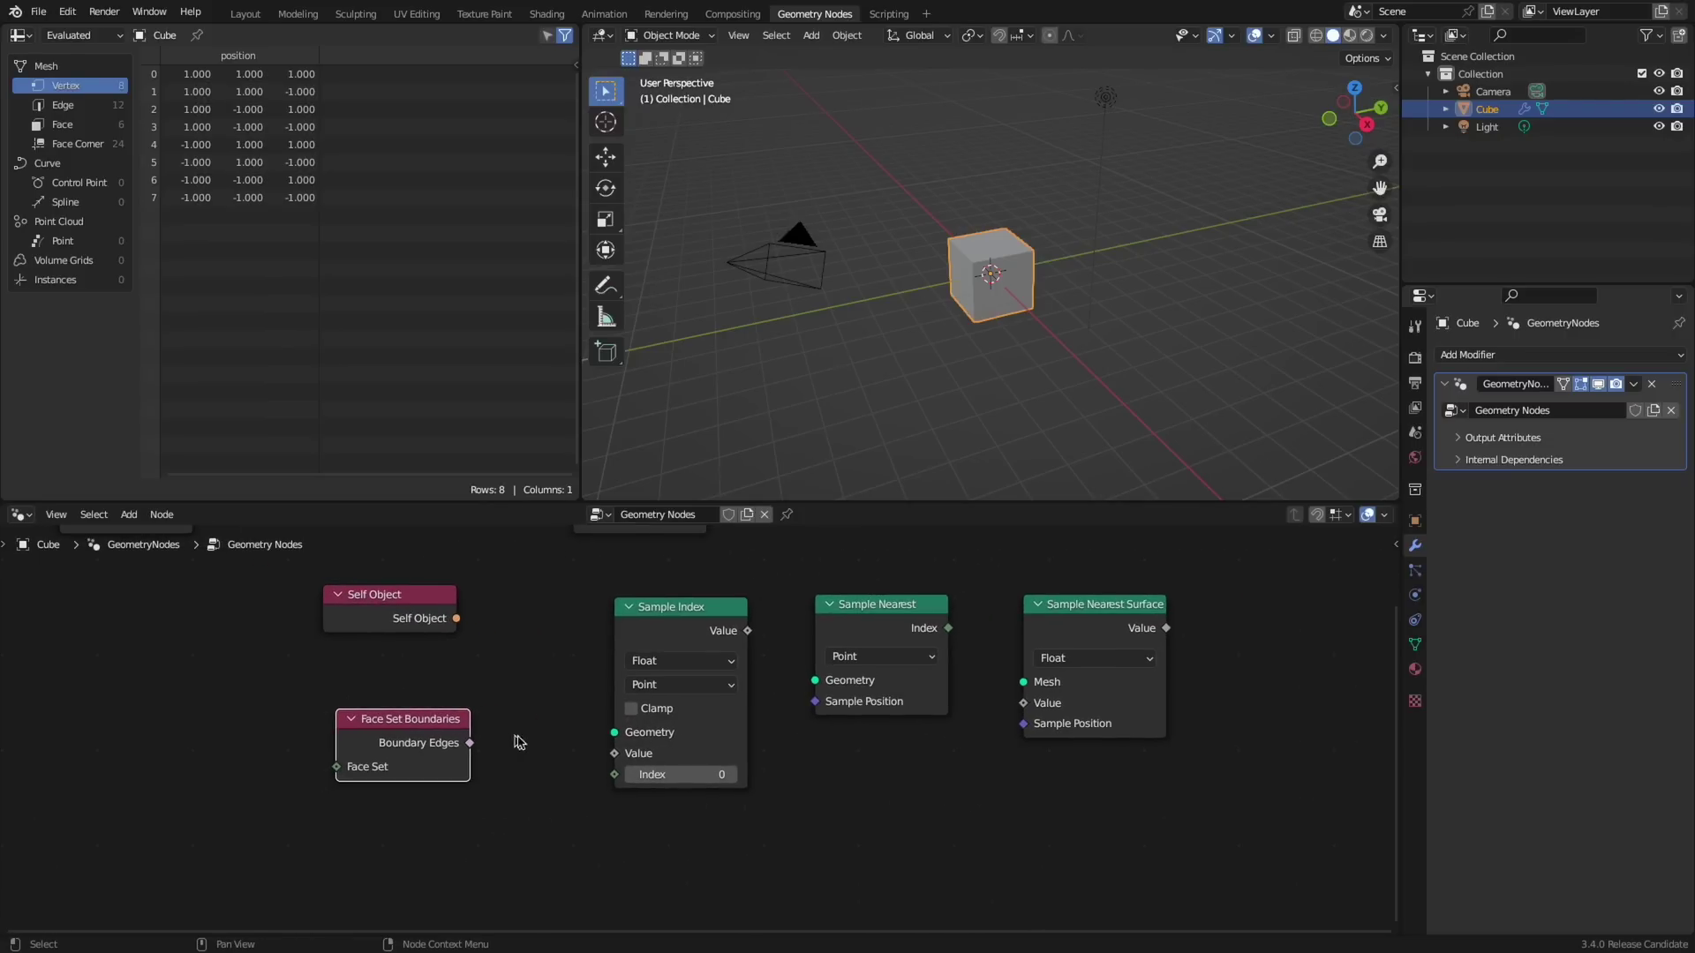
key(shift+a)
text(corners)
key(Return)
click(505, 733)
- Add a Corners of Vertex node beside the Corners of Face node
key(shift+a)
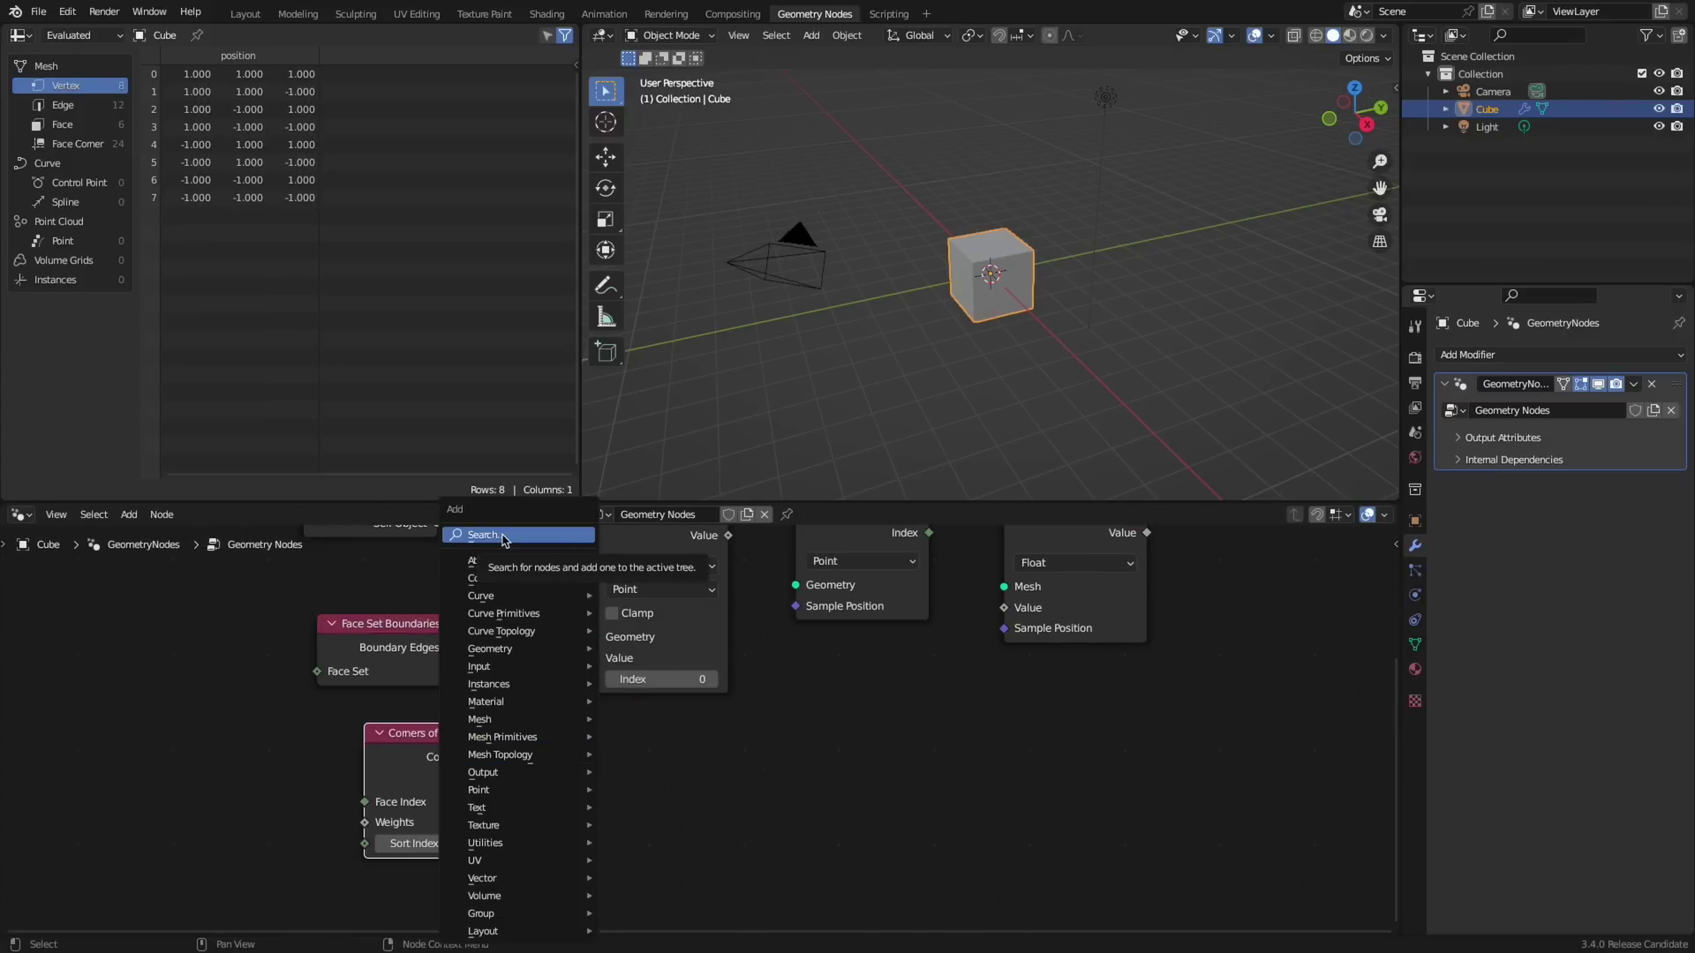
click(503, 540)
text(corners of v)
key(Return)
click(553, 772)
- Add an Edges of Corner node beside the Corners of Vertex node
middle_drag(757, 781, 533, 771)
key(shift+a)
click(535, 533)
text(edges of c)
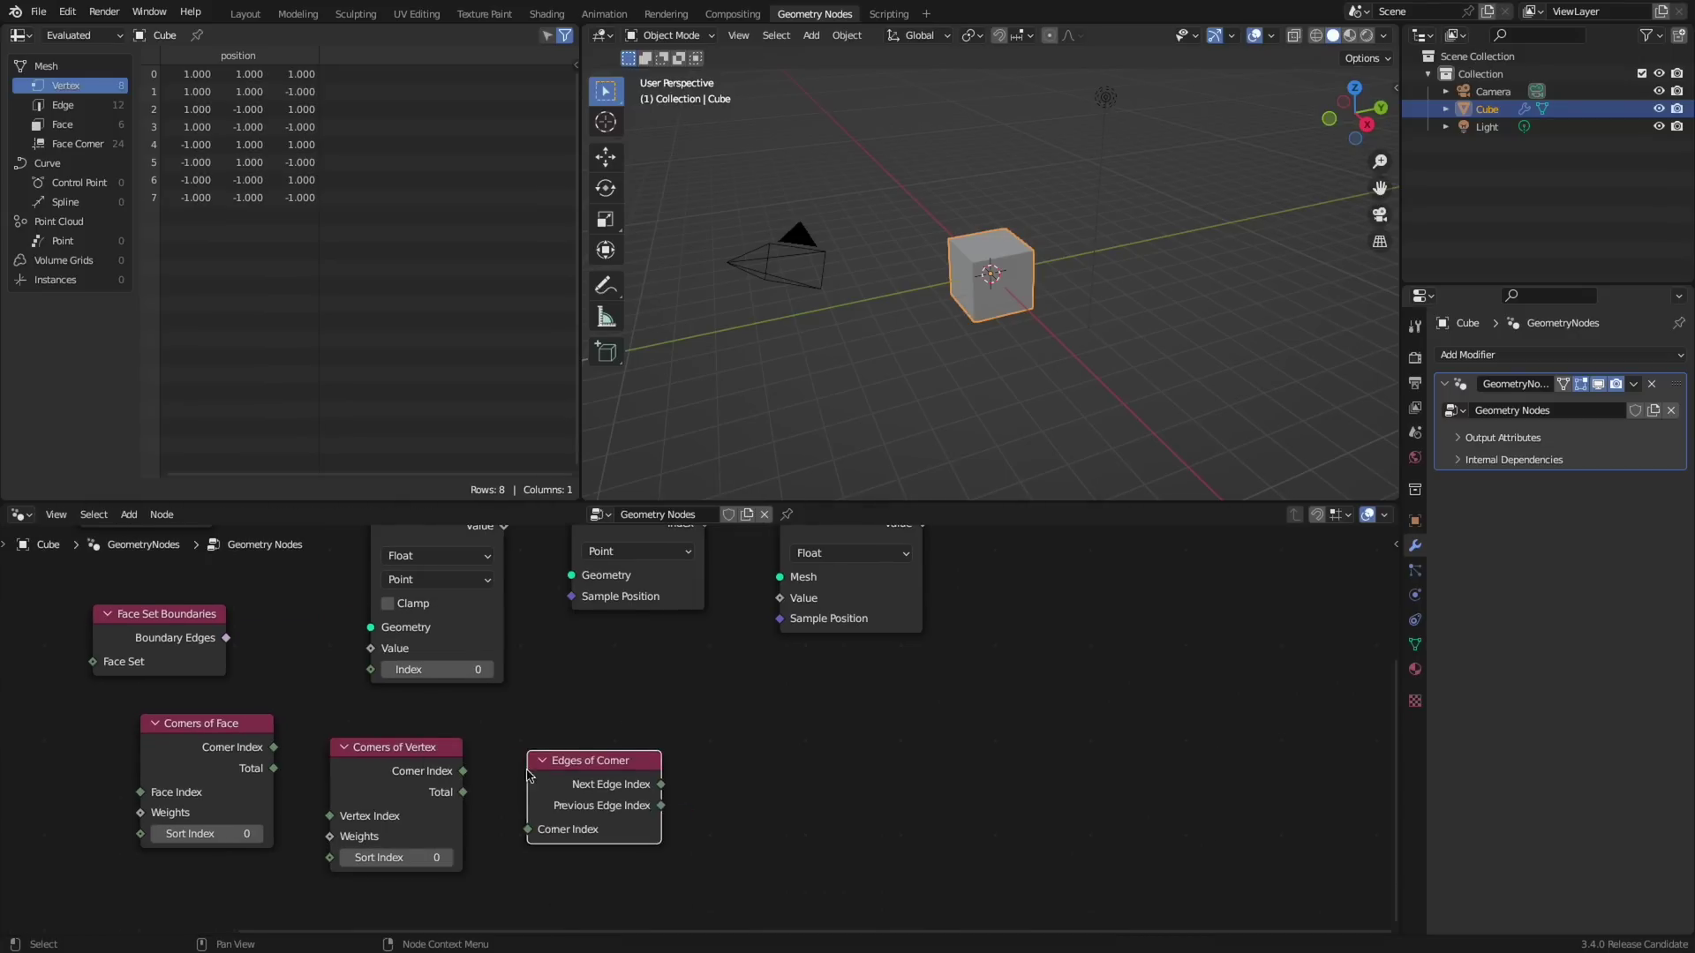
- Add an Edges of Vertex node beside the Edges of Corner node
middle_drag(803, 723, 716, 713)
key(shift+a)
click(651, 535)
text(edges of ve)
key(Return)
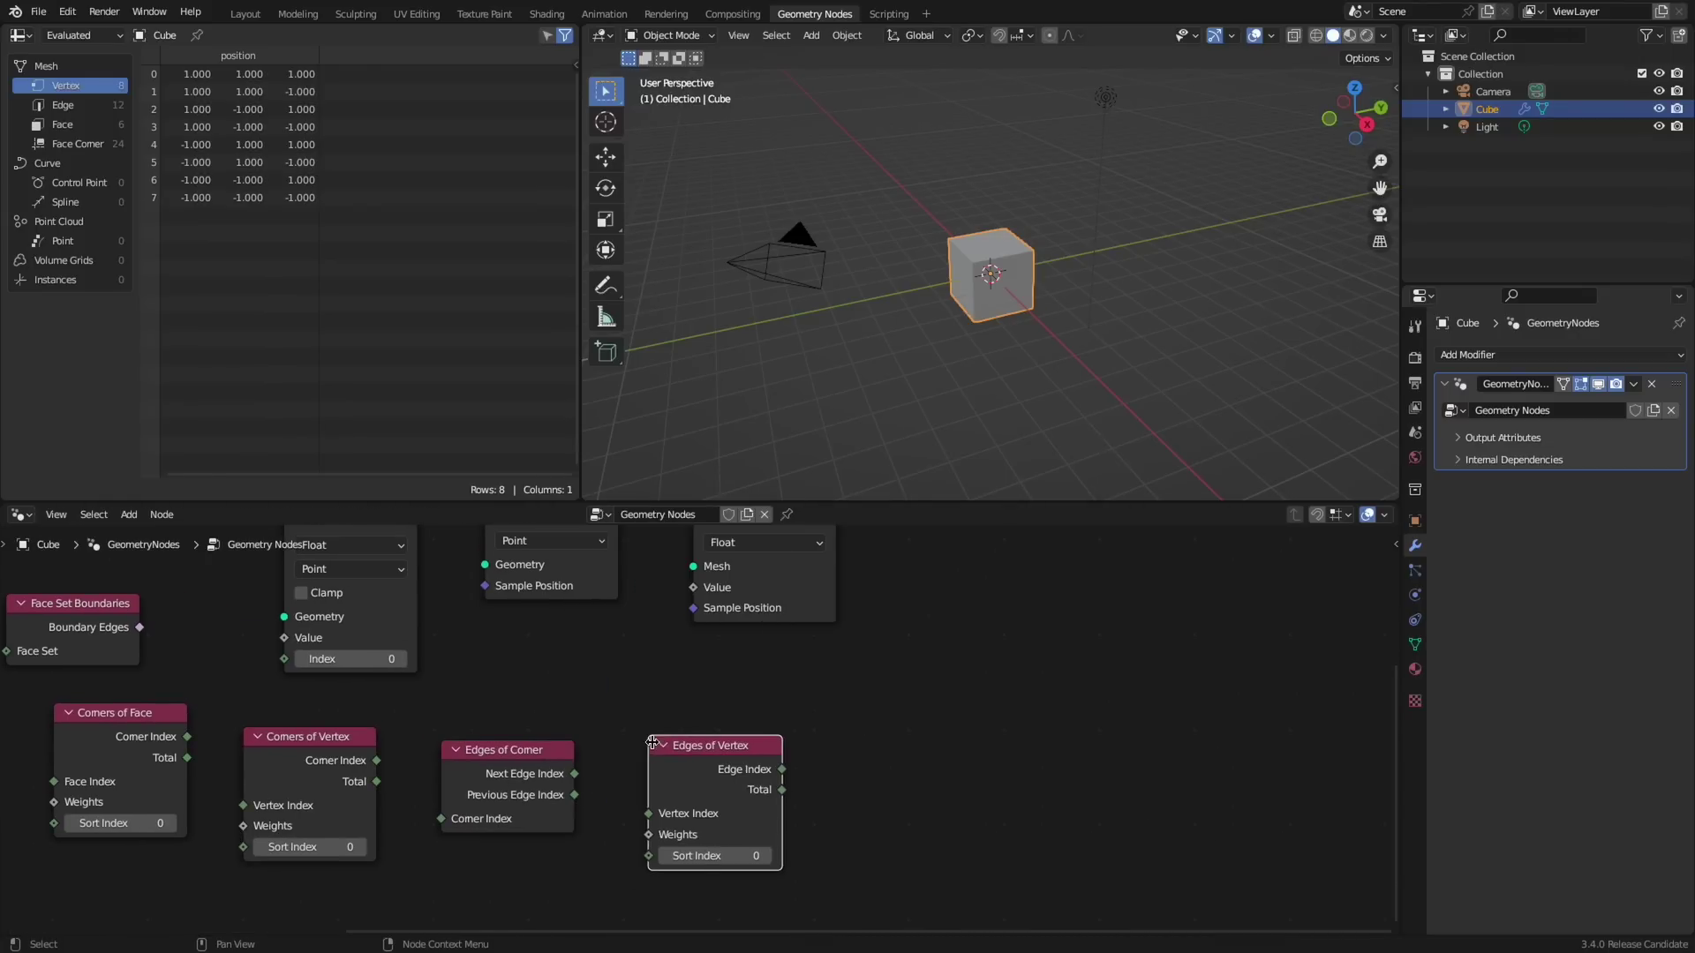
click(651, 743)
- Add a Face of Corner node beside the Edges of Vertex node
middle_drag(887, 759, 801, 746)
key(shift+a)
click(802, 535)
text(face of c)
key(Return)
click(783, 741)
- Add an Offset Corner in Face node beside the Face of Corner node
middle_drag(974, 779, 802, 737)
key(shift+a)
text(offset)
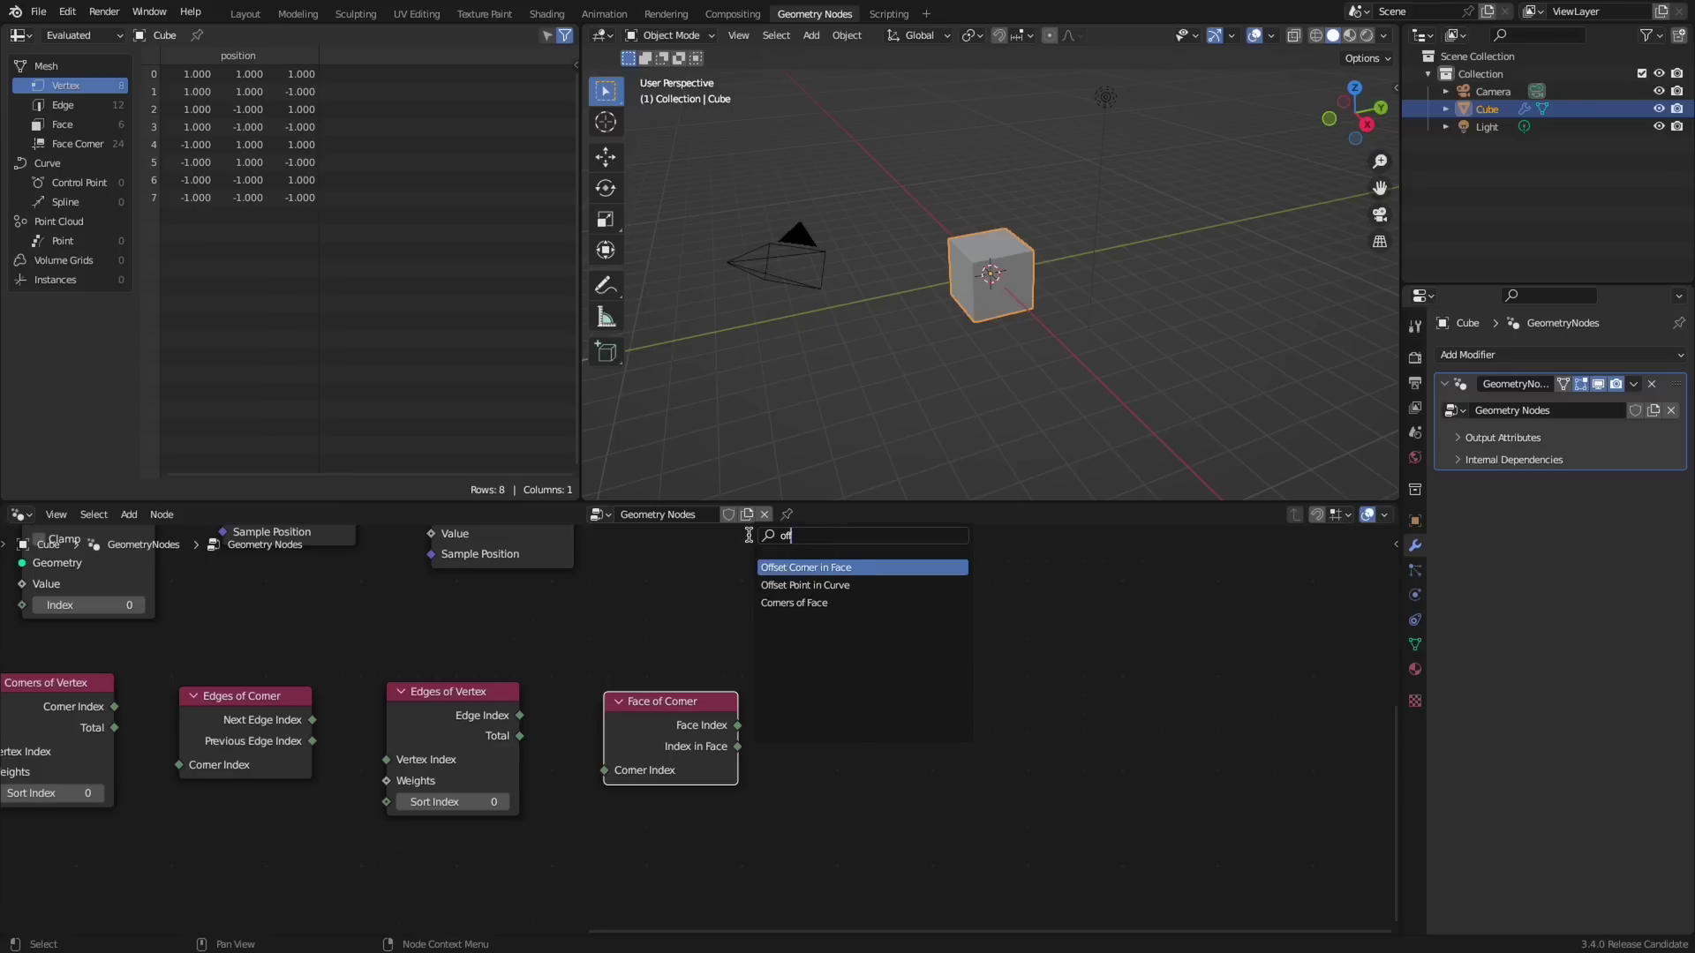
key(Return)
click(845, 761)
middle_drag(1024, 762, 879, 768)
key(shift+a)
click(878, 535)
text(offset p)
key(Return)
click(892, 767)
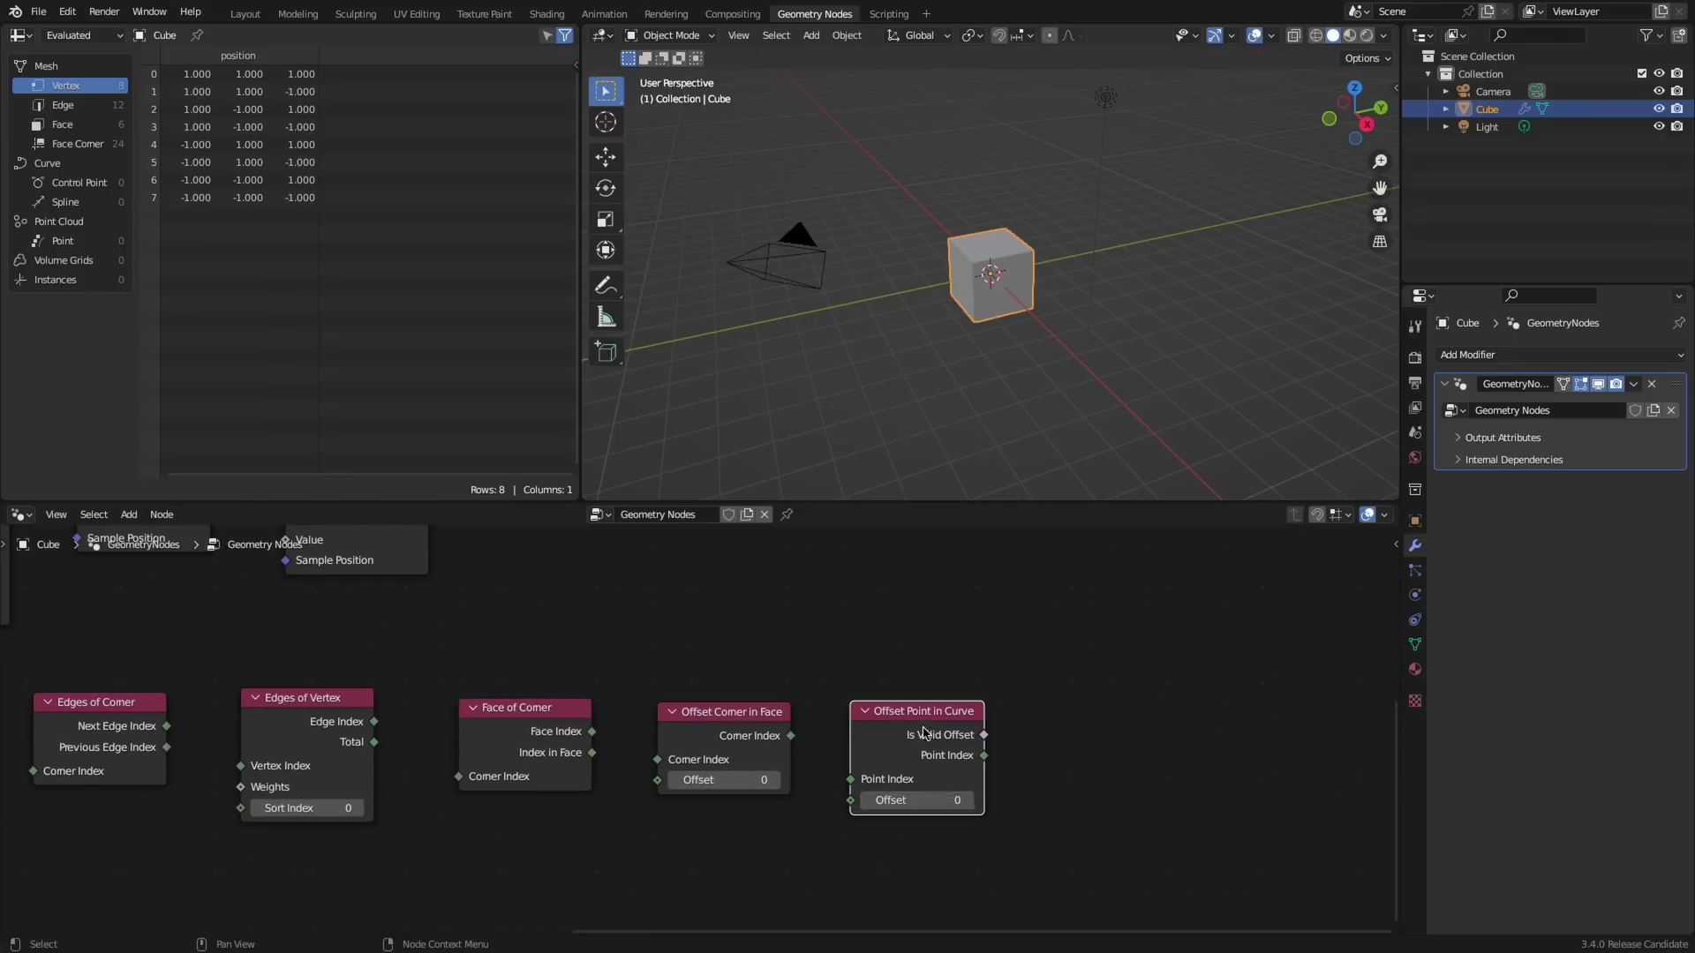
key(x)
- Add a Vertex of Corner node at the end of the row, beside Offset Corner in Face
key(shift+a)
click(902, 535)
text(vertex of)
key(Return)
click(899, 770)
- Add a Sample UV Surface node and place it below the Corners of Face node
middle_drag(729, 753, 862, 738)
scroll(862, 777, down, 3)
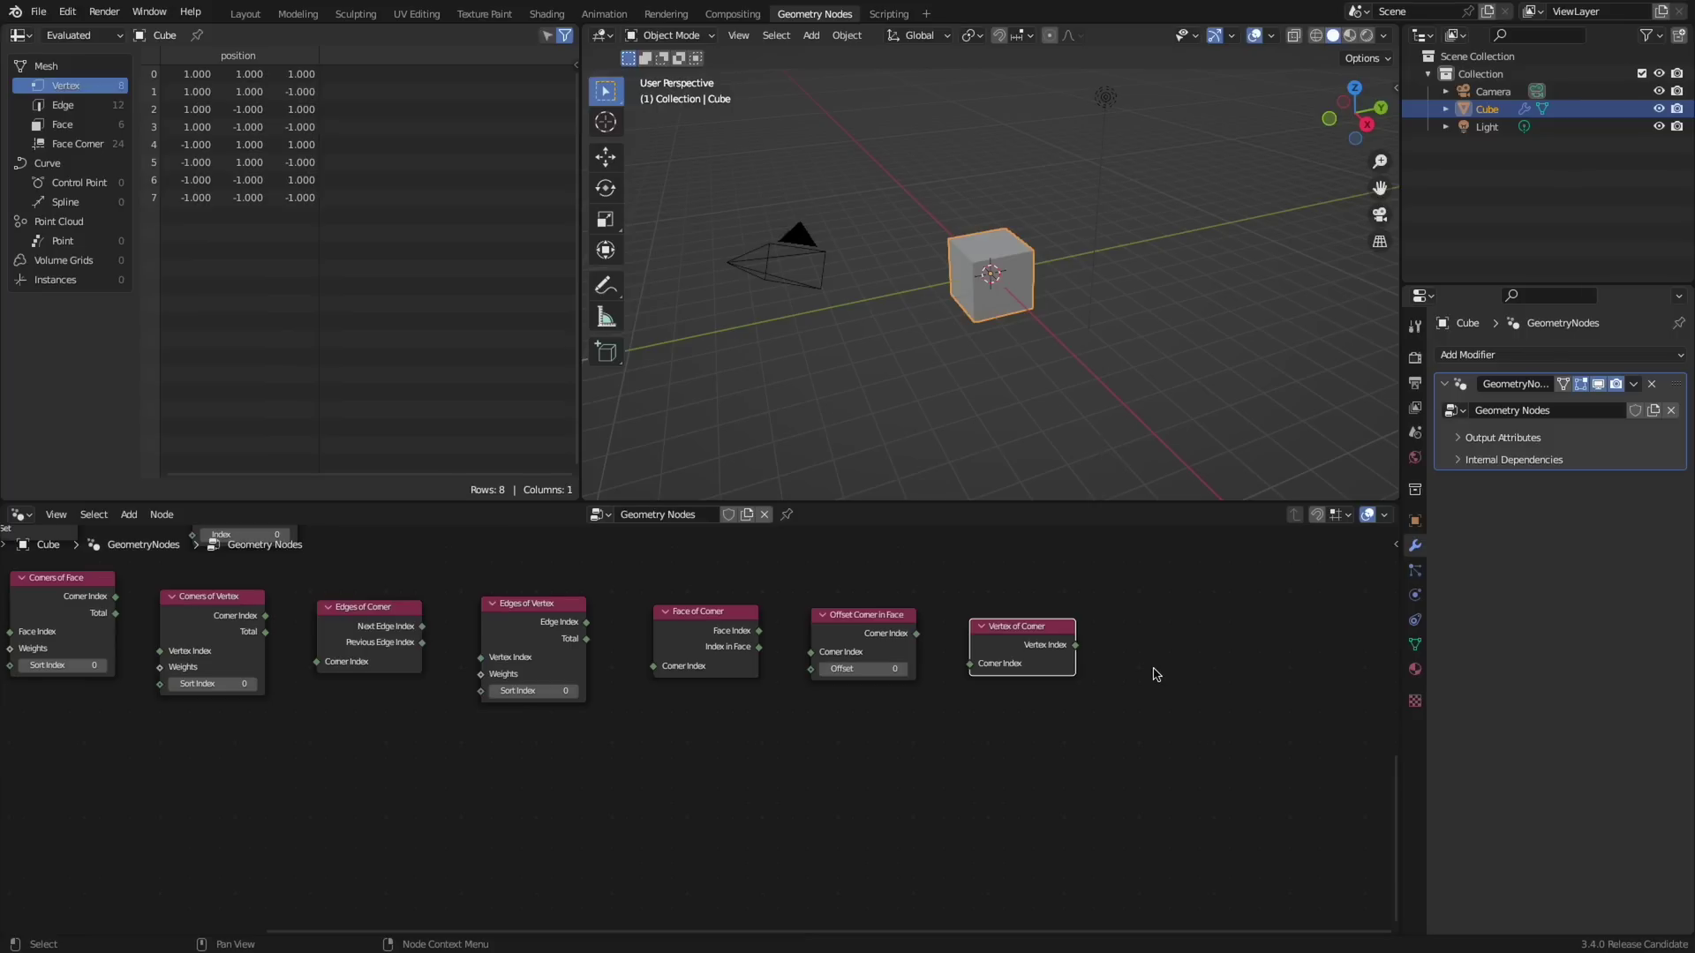
key(shift+a)
text(uv surfa)
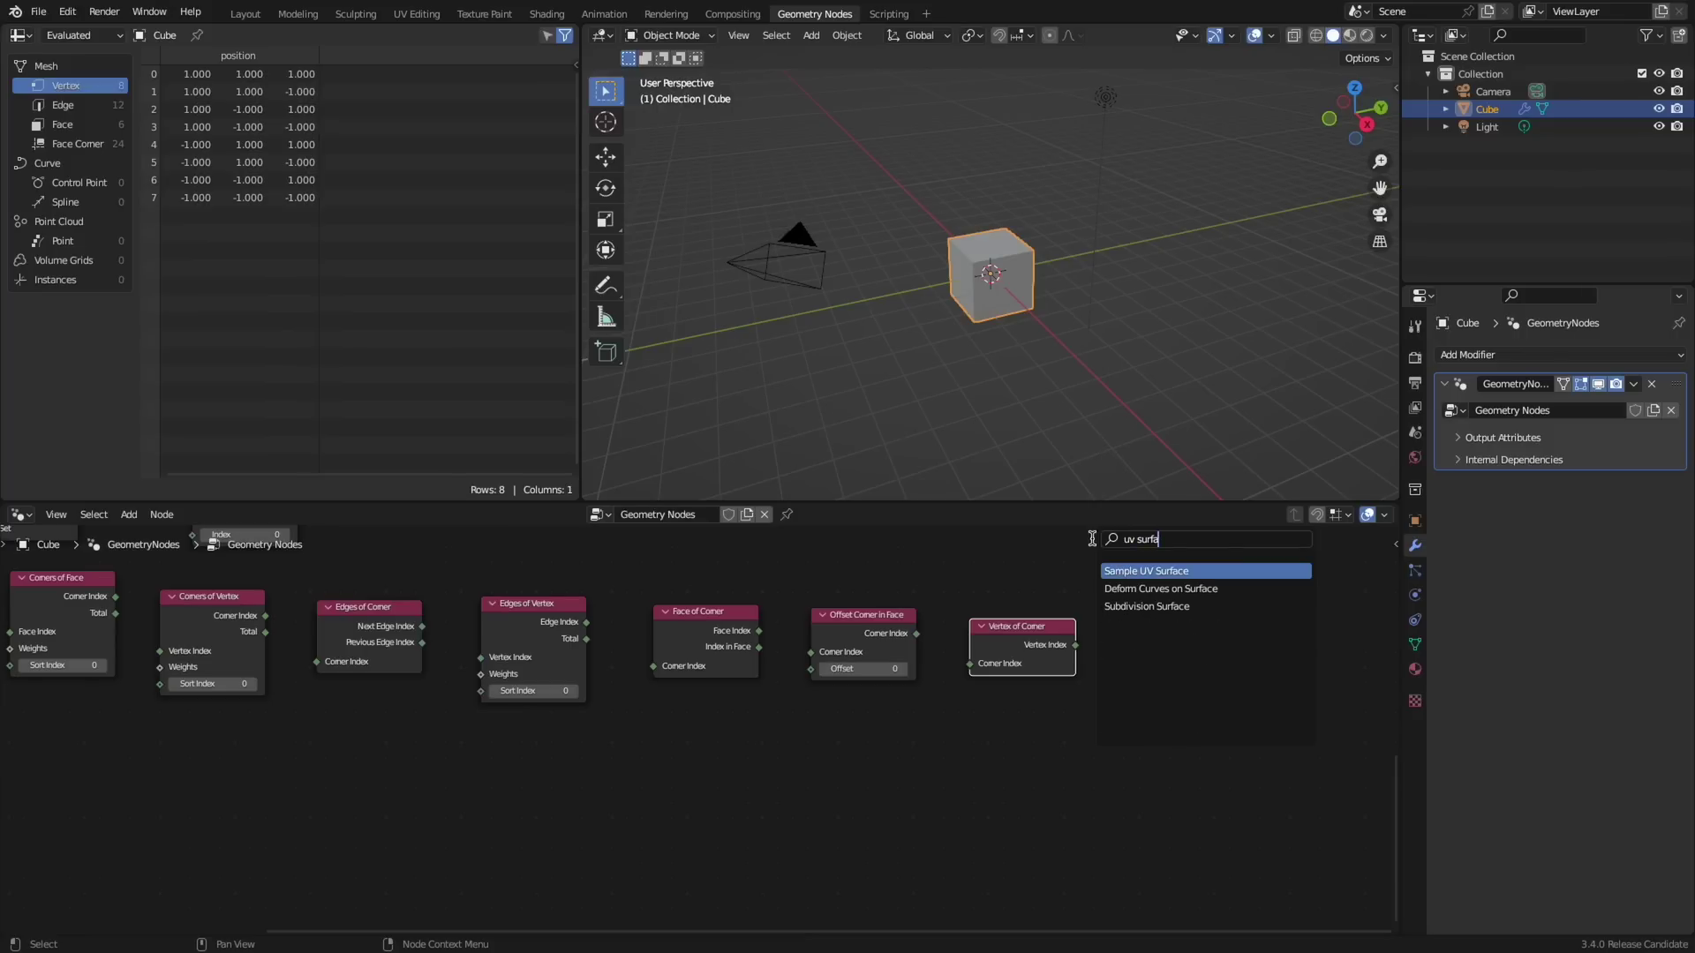
key(Return)
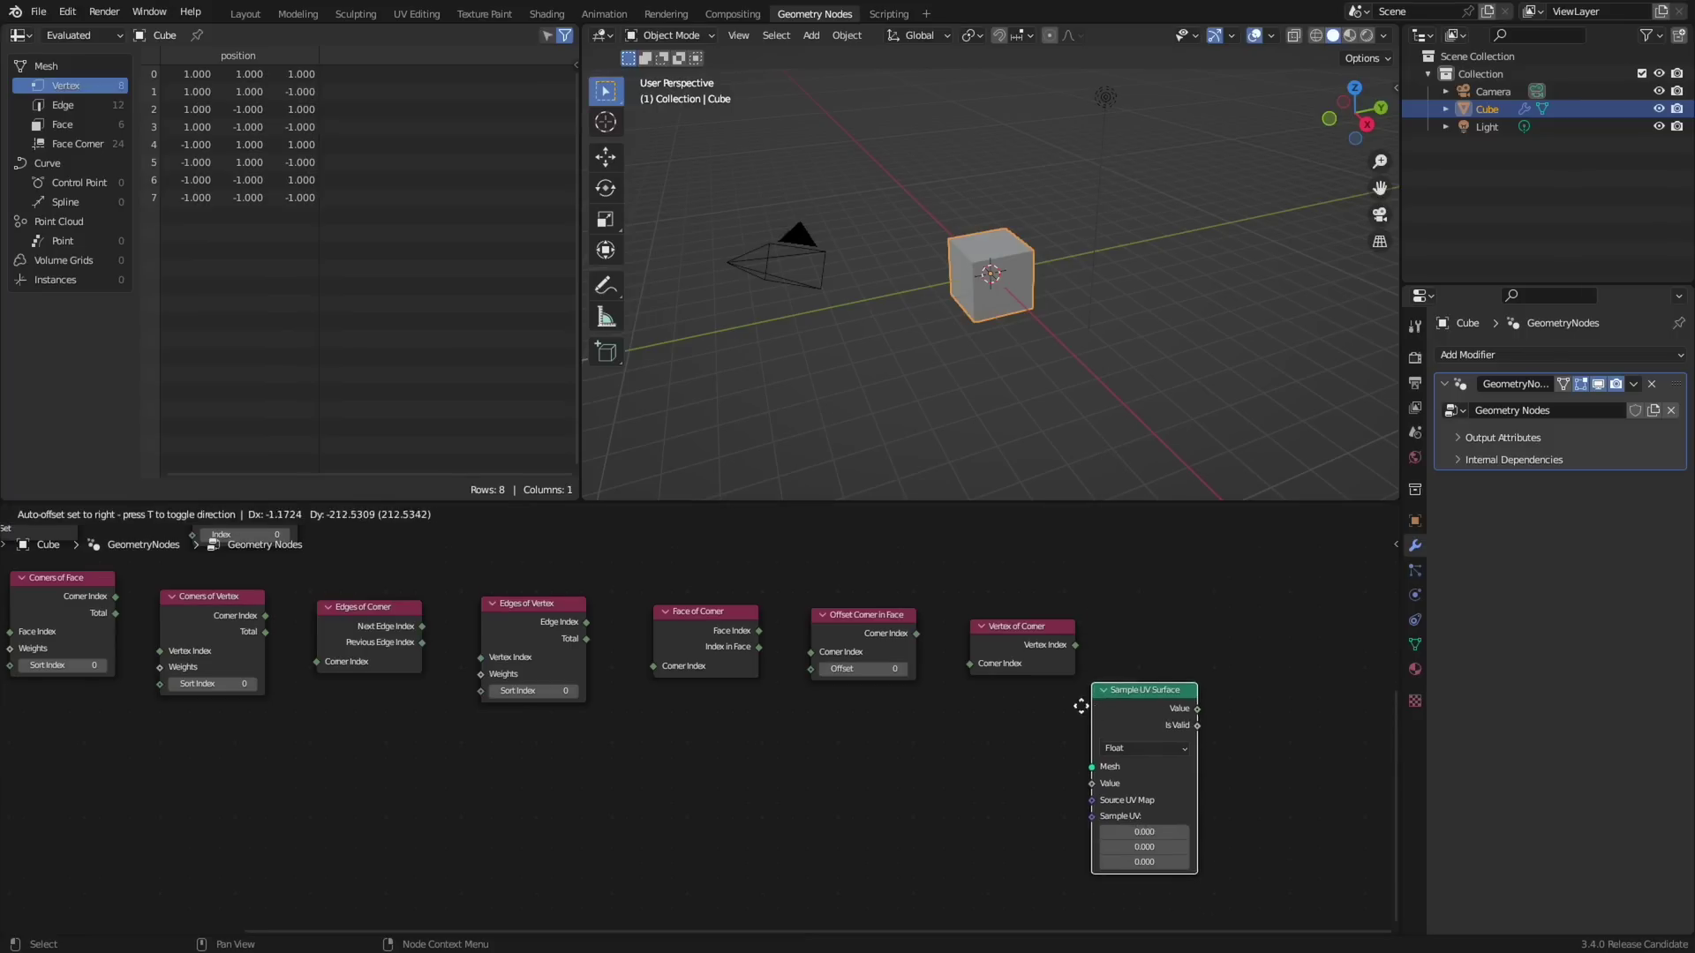
click(115, 723)
middle_drag(132, 730, 434, 749)
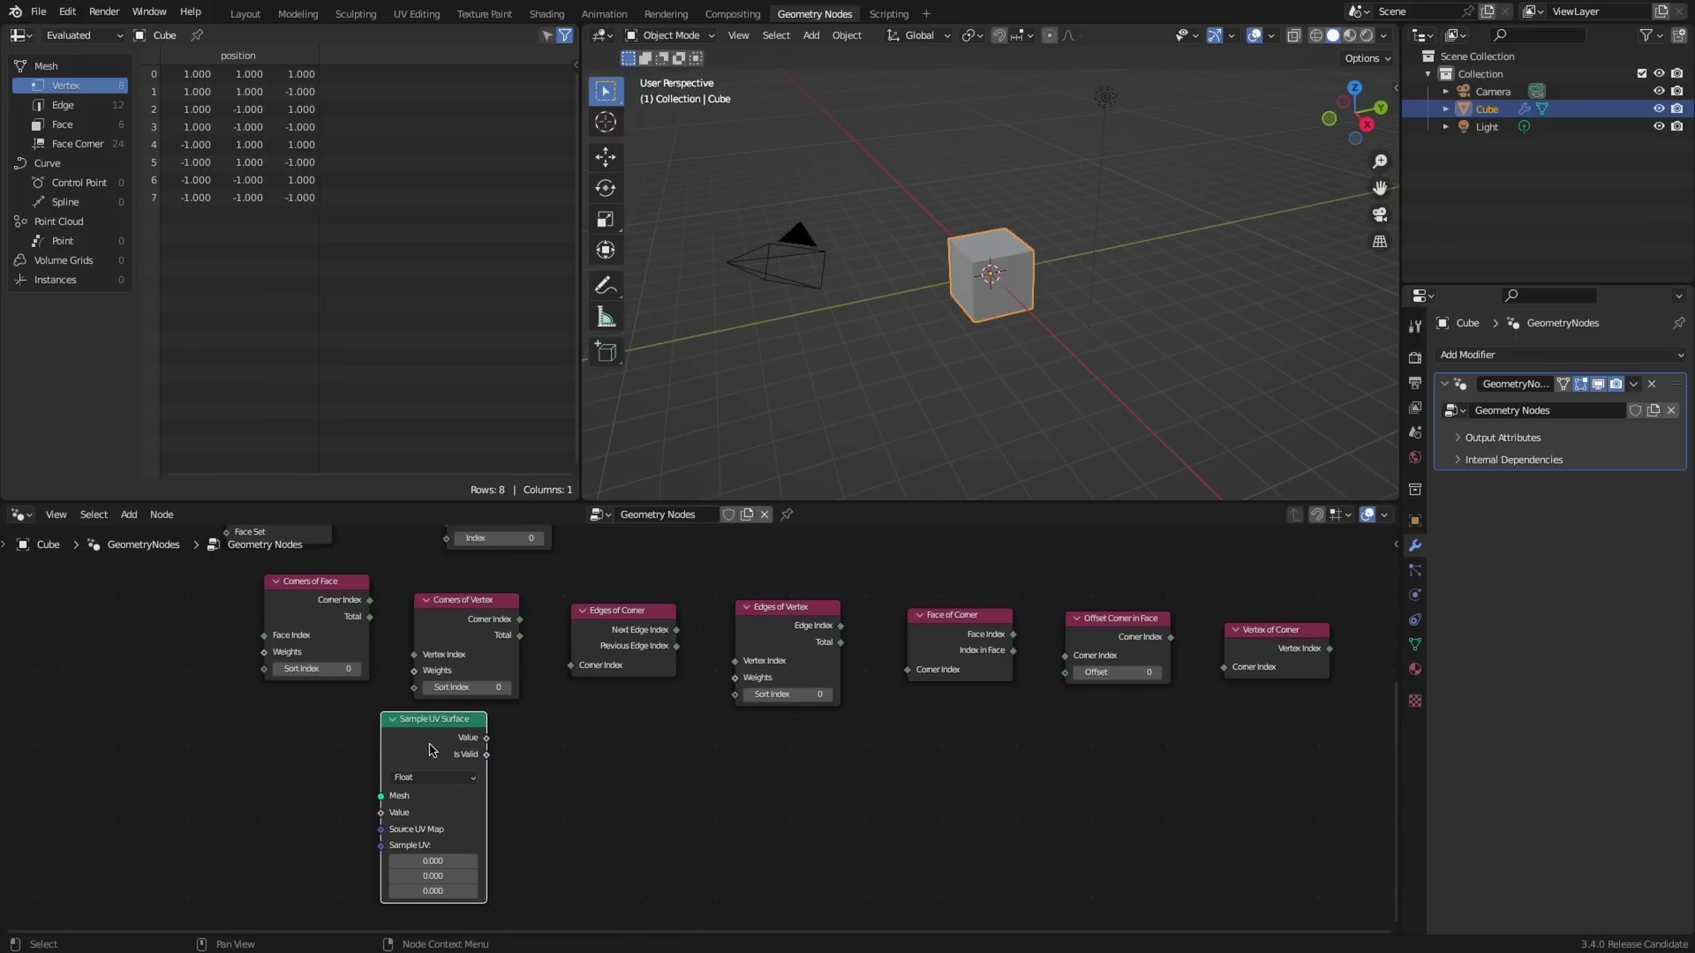
drag(432, 750, 333, 753)
- Add a Curve of Point node to the row of the Sample UV Surface node
key(shift+a)
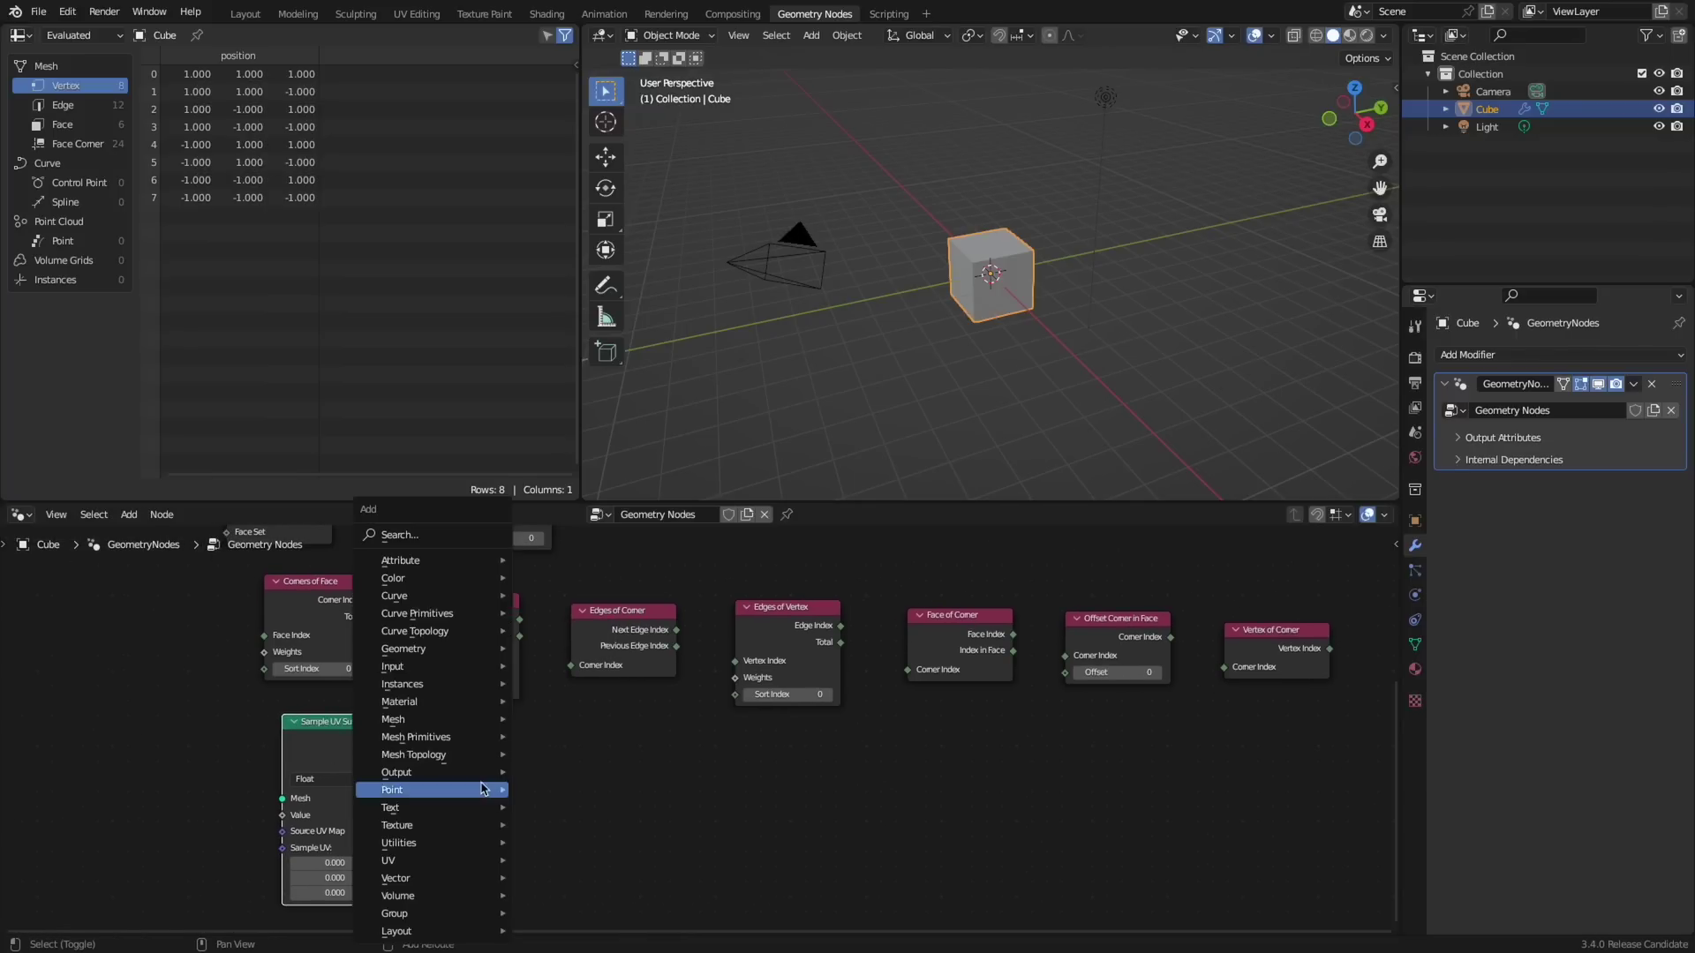
text(curv)
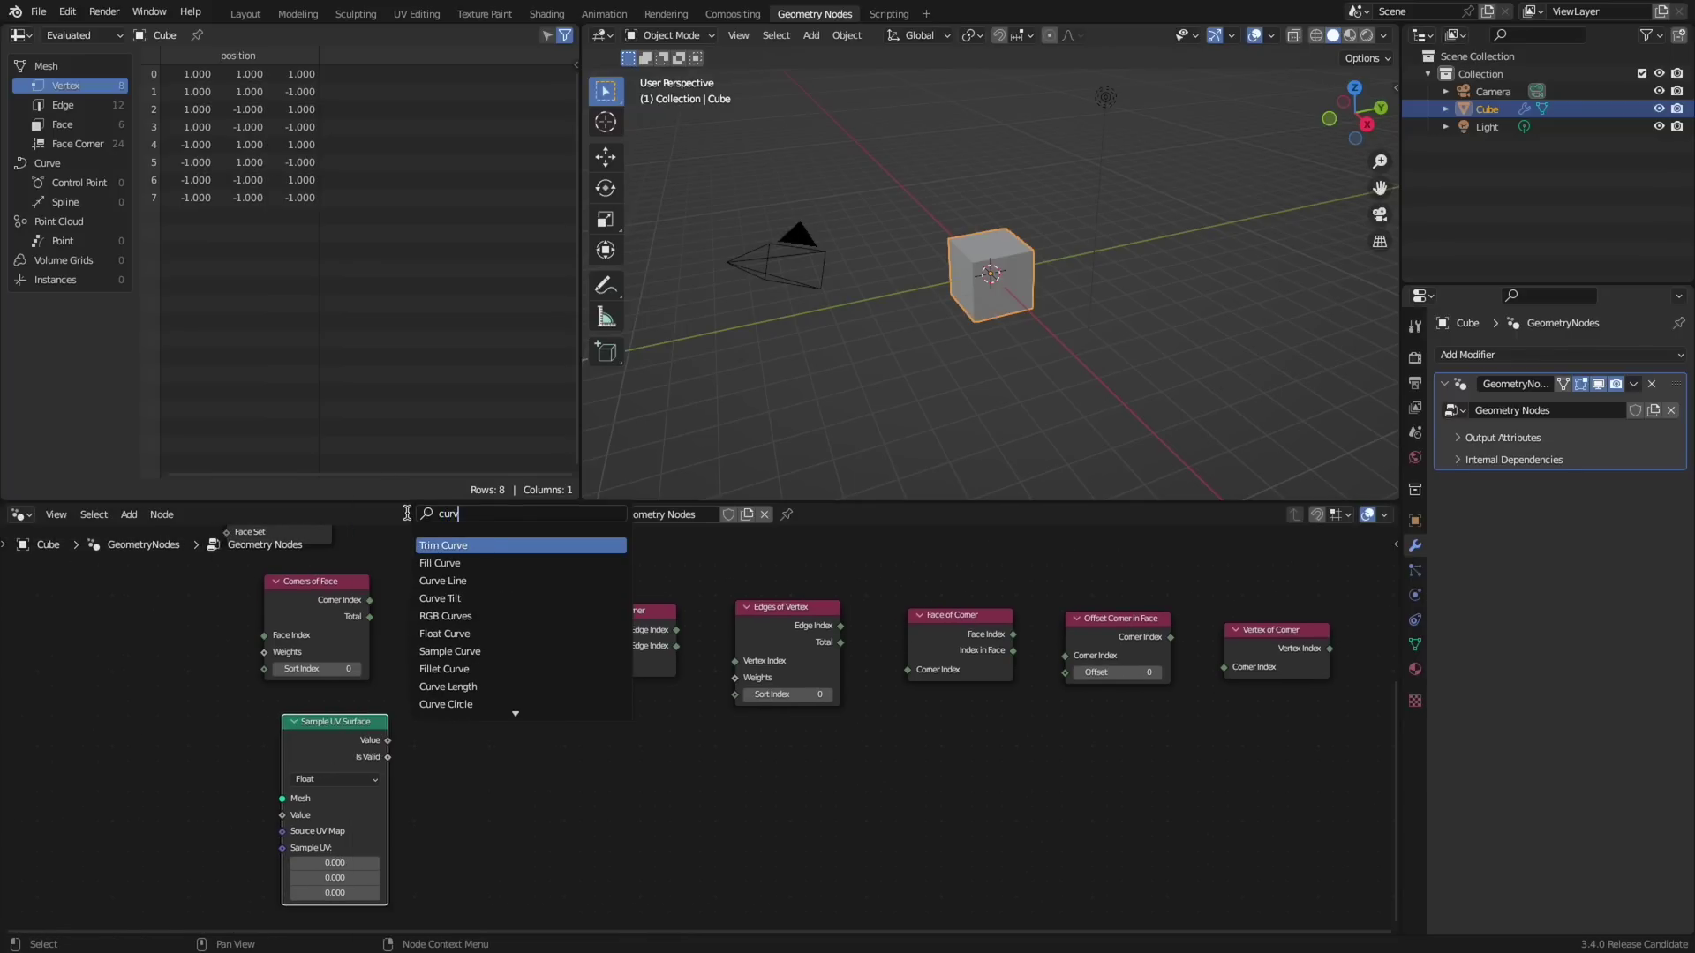
text(e of point)
key(Return)
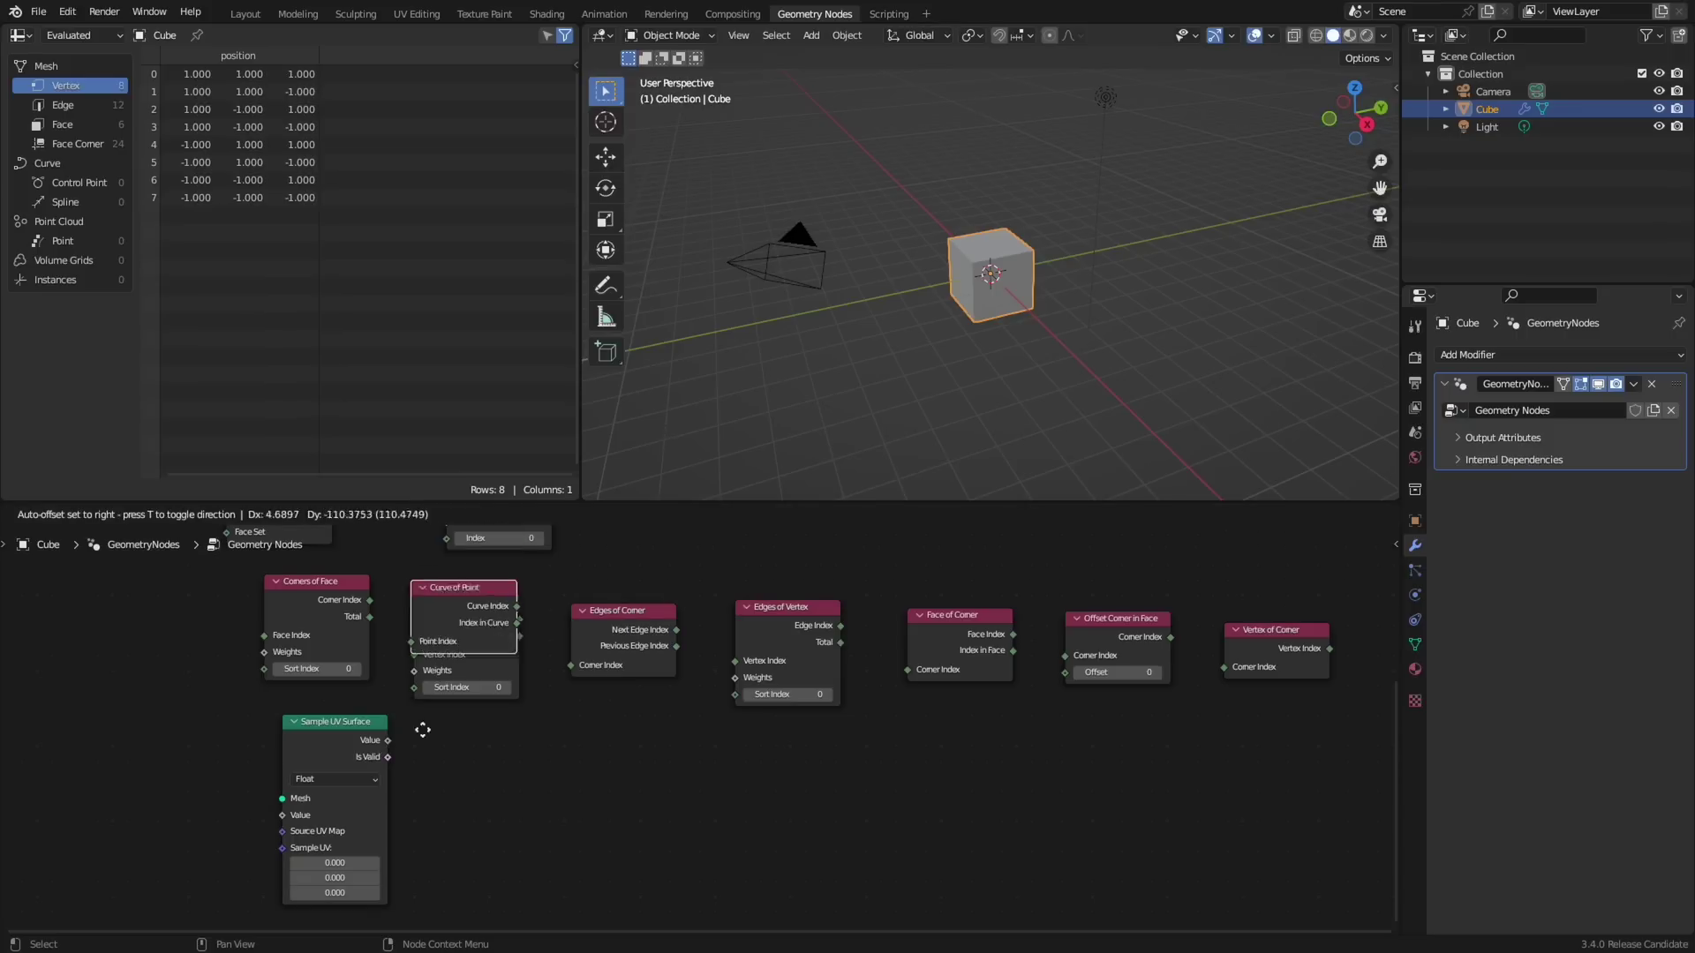
click(539, 793)
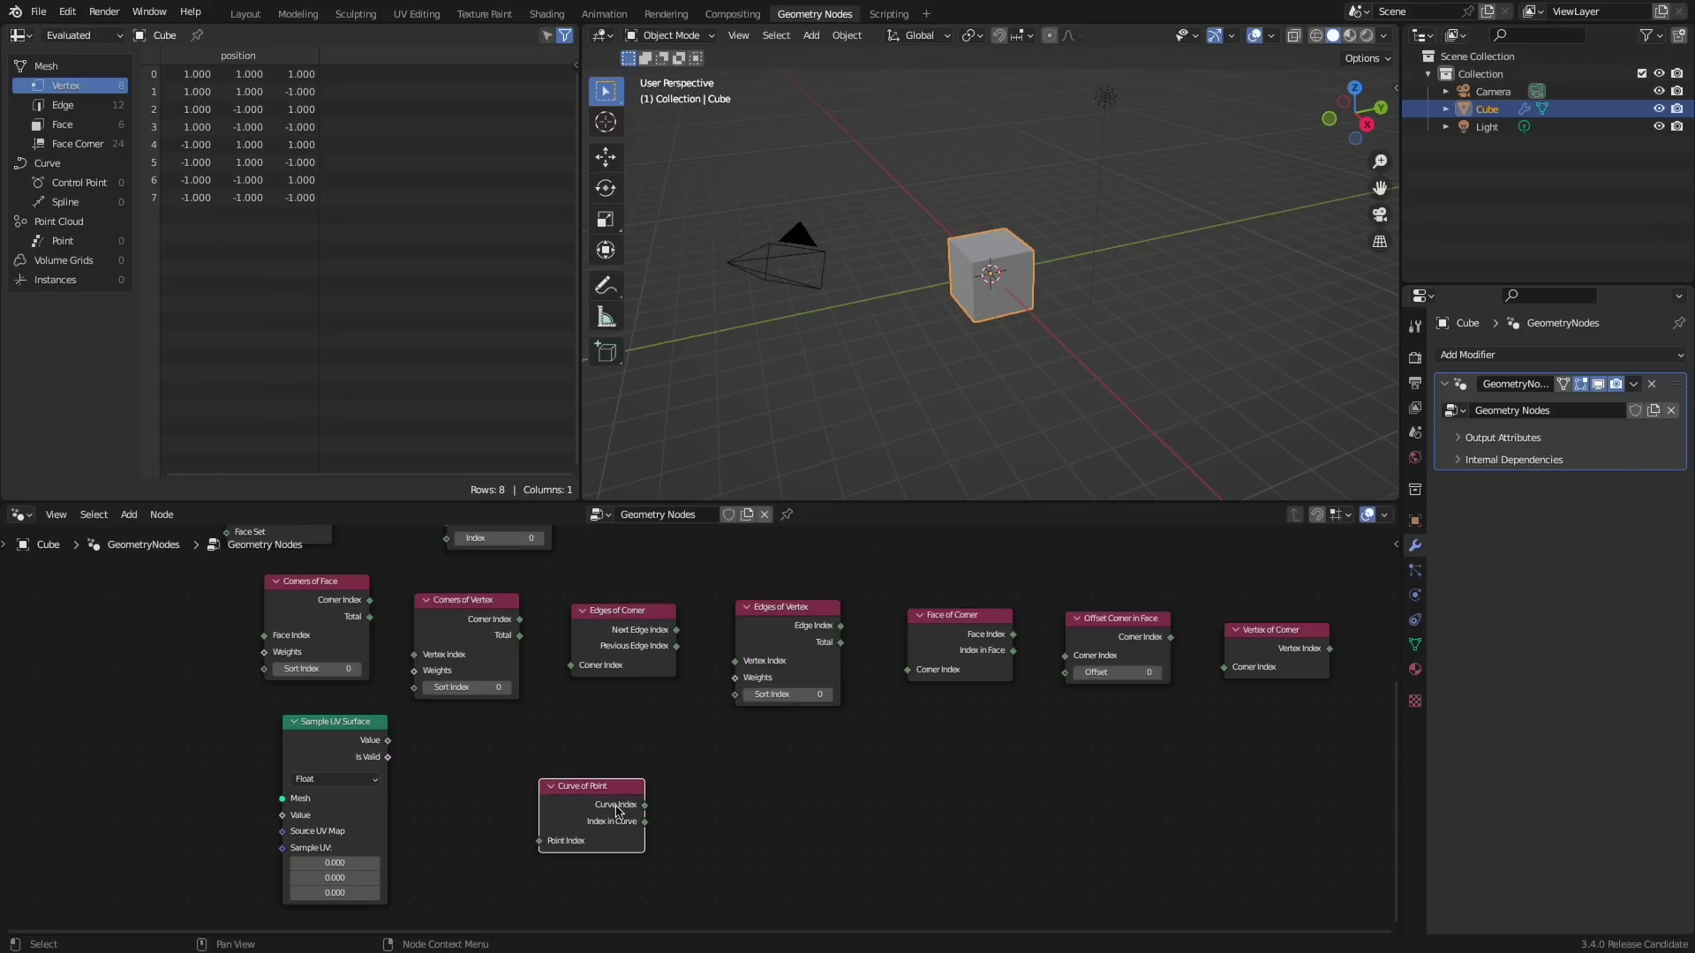
key(shift+a)
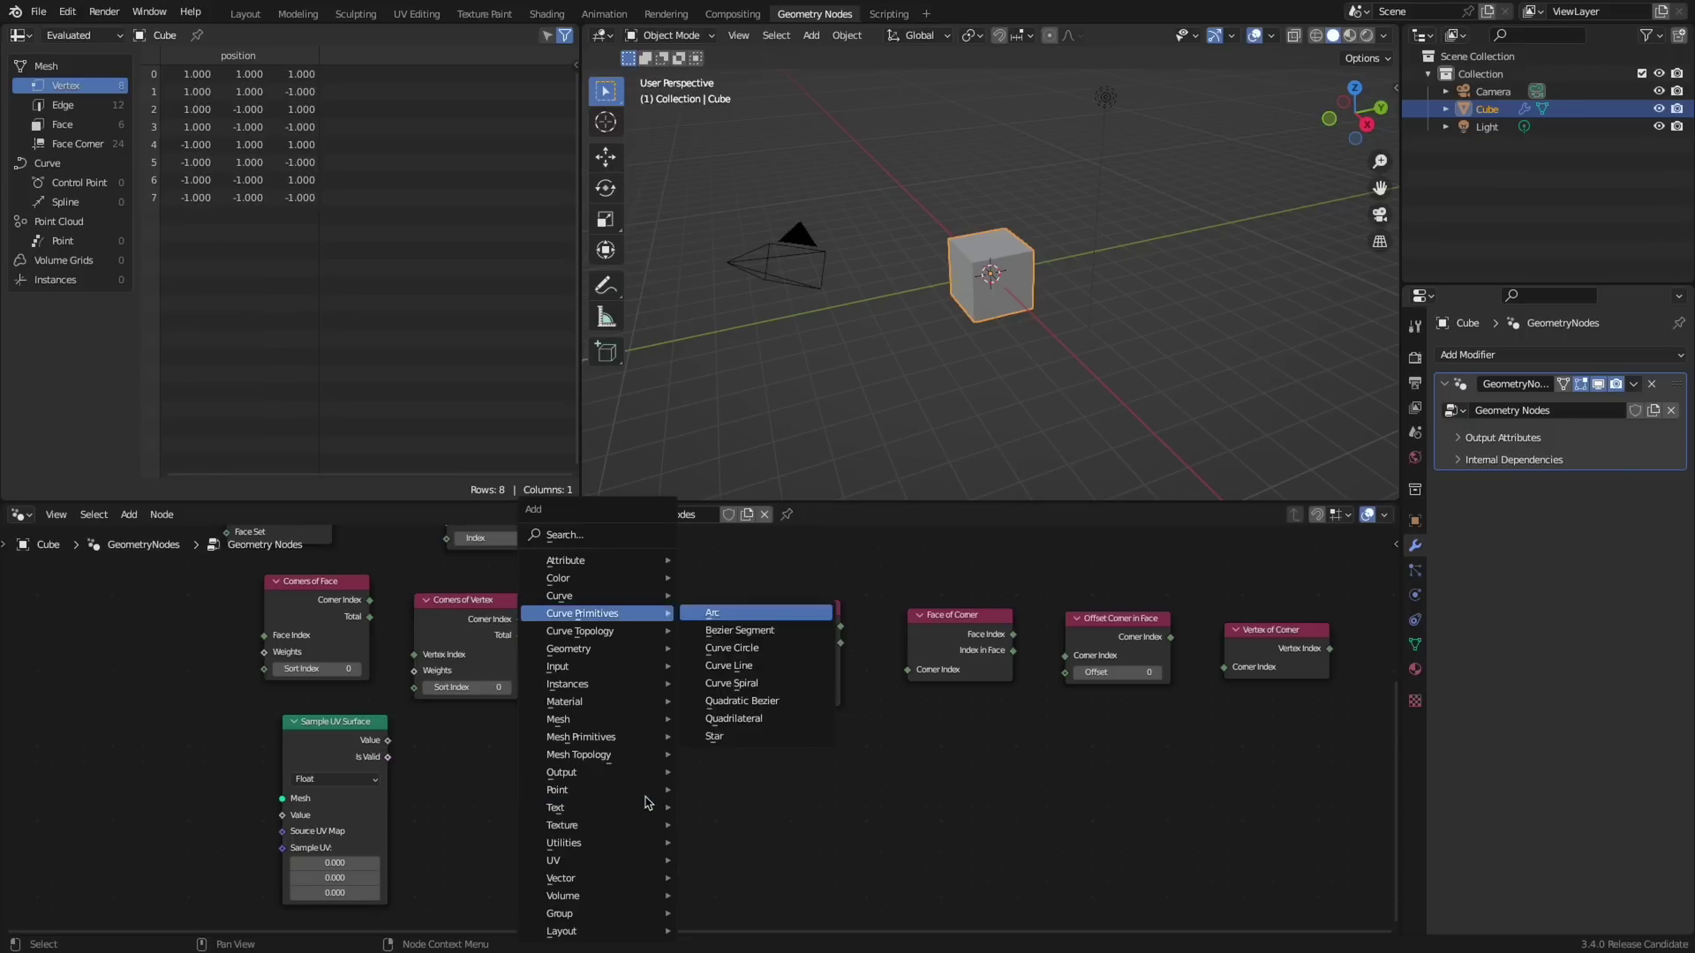
text(point of)
click(648, 584)
click(788, 785)
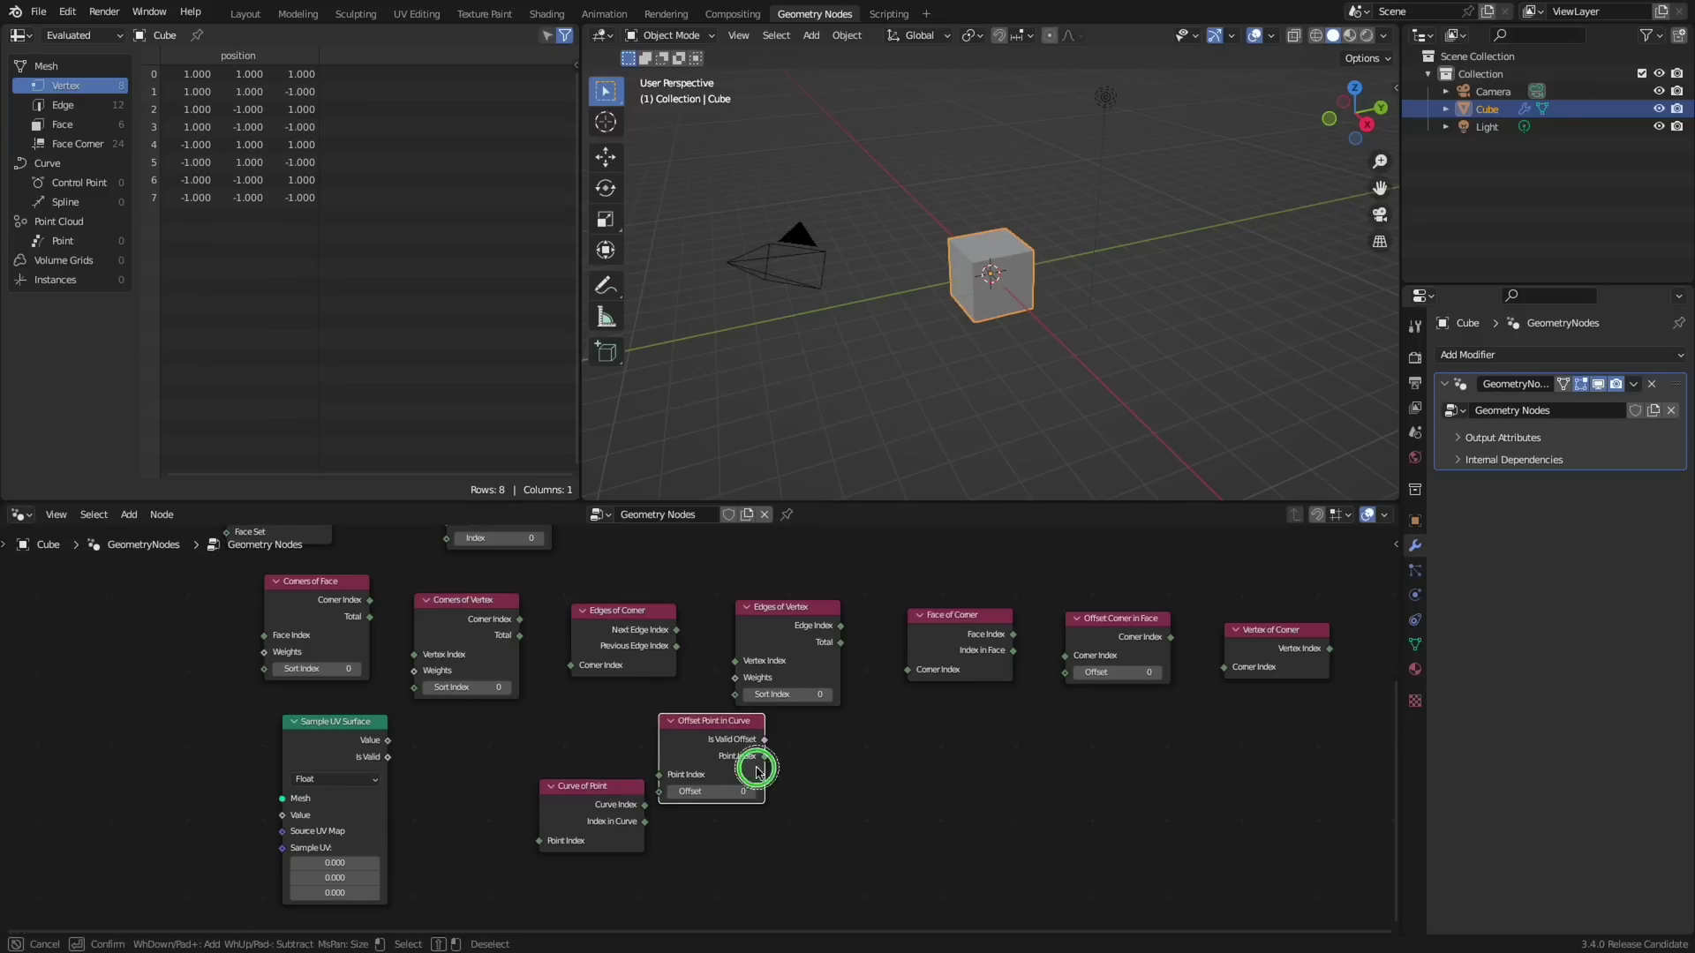
key(x)
- Add a Points of Curve node beside the Curve of Point node
key(shift+a)
click(652, 514)
text(point of cur)
key(Return)
click(698, 777)
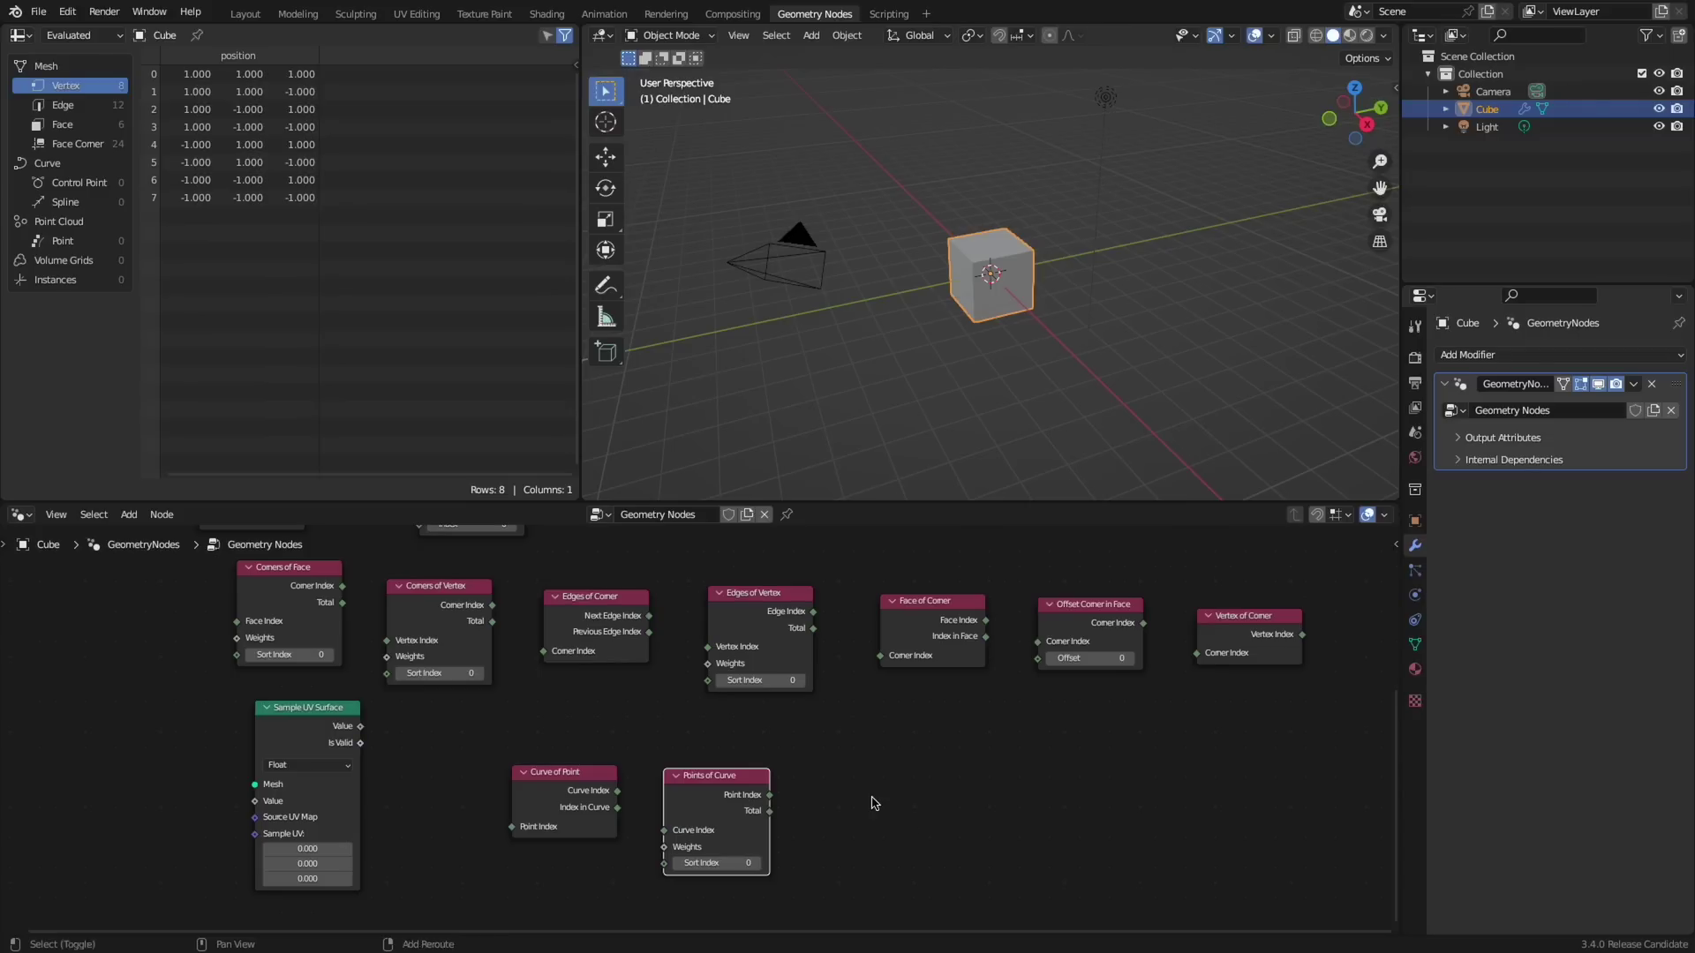
- Add an Offset Point in Curve node beside the Points of Curve node and clear the node selection
key(shift+a)
text(offset)
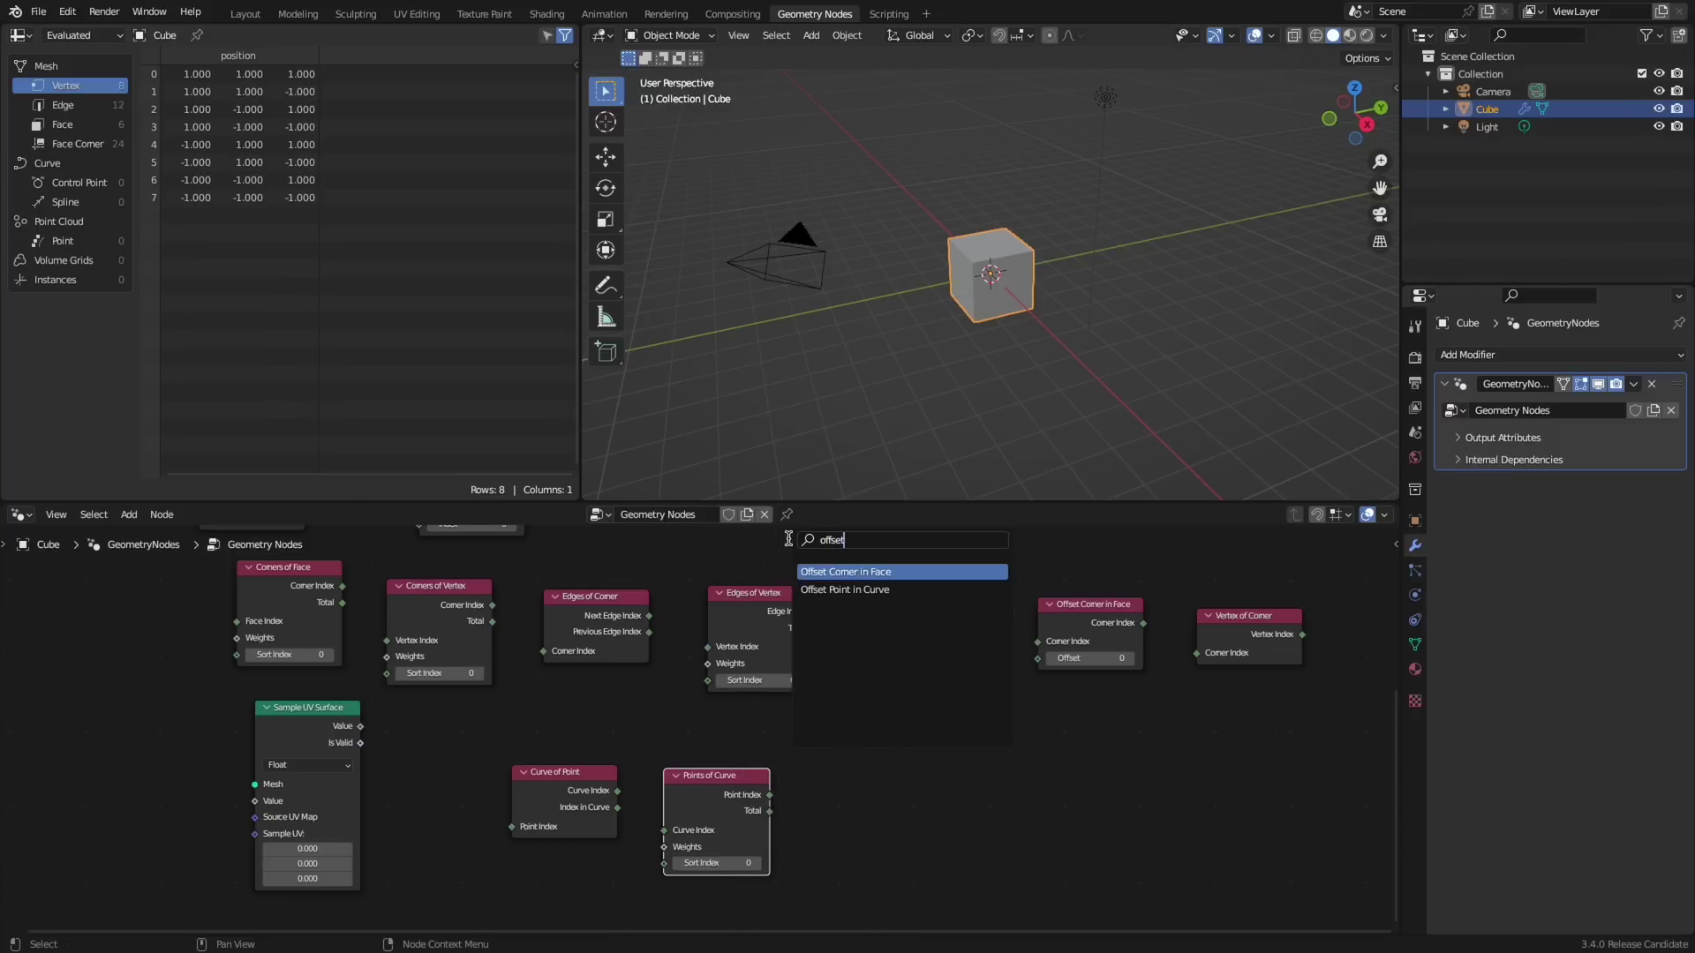
click(834, 590)
click(862, 838)
middle_drag(959, 807, 847, 789)
click(893, 797)
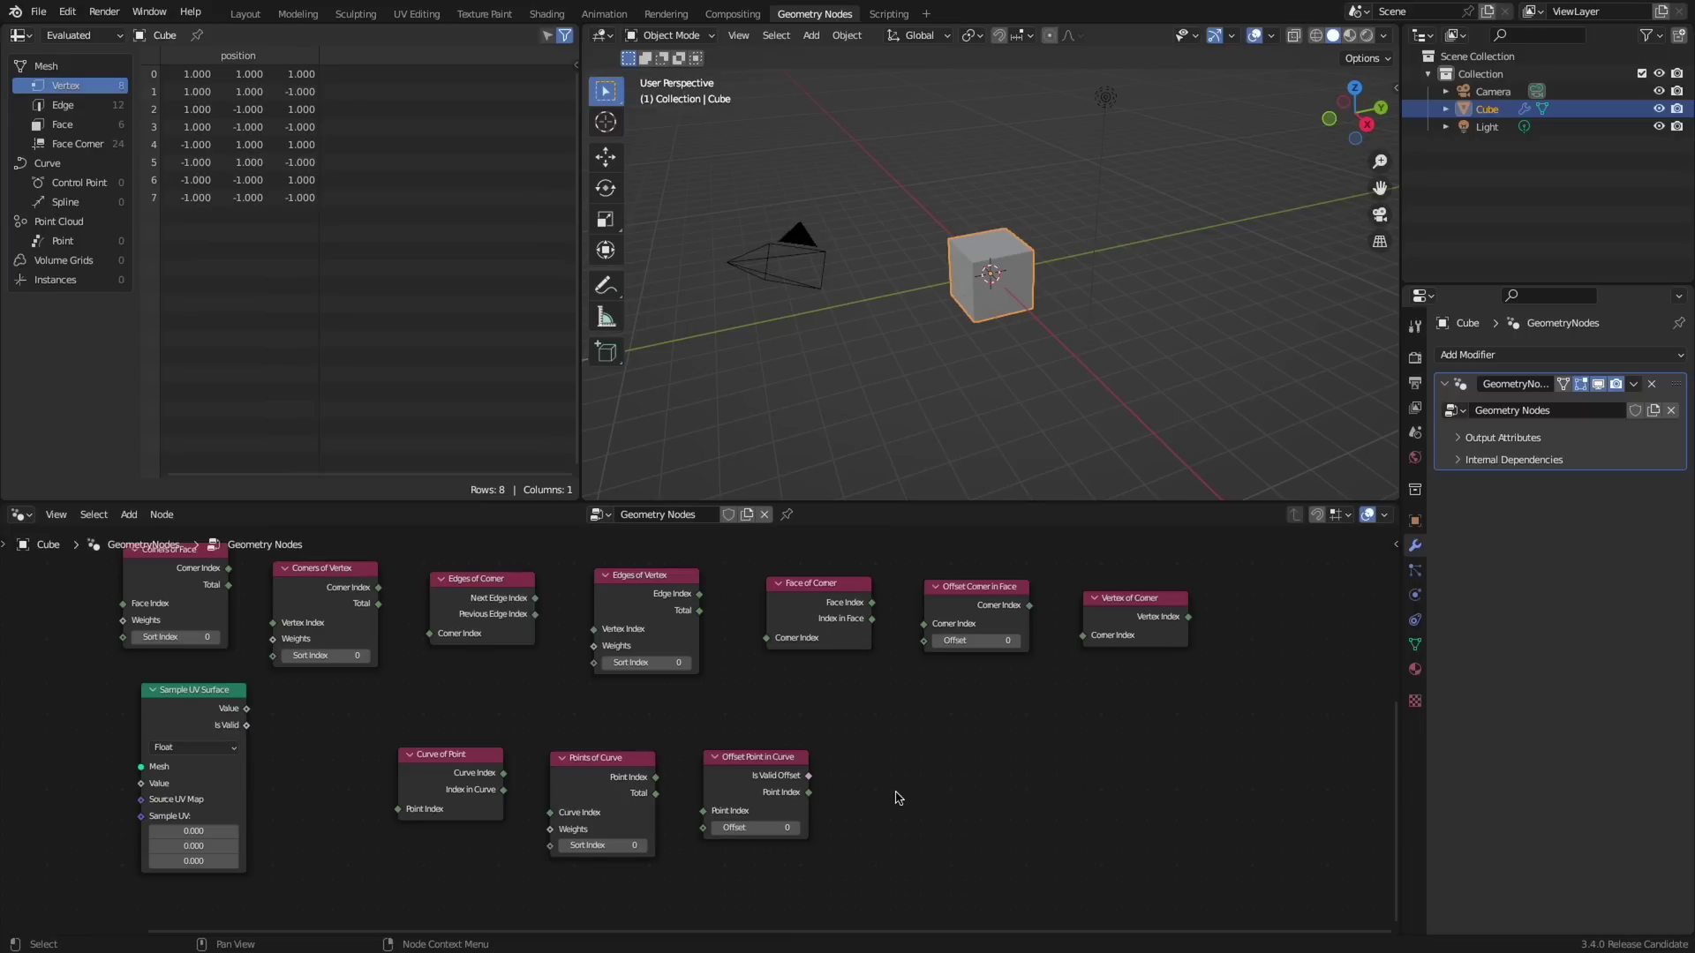
scroll(897, 797, down, 1)
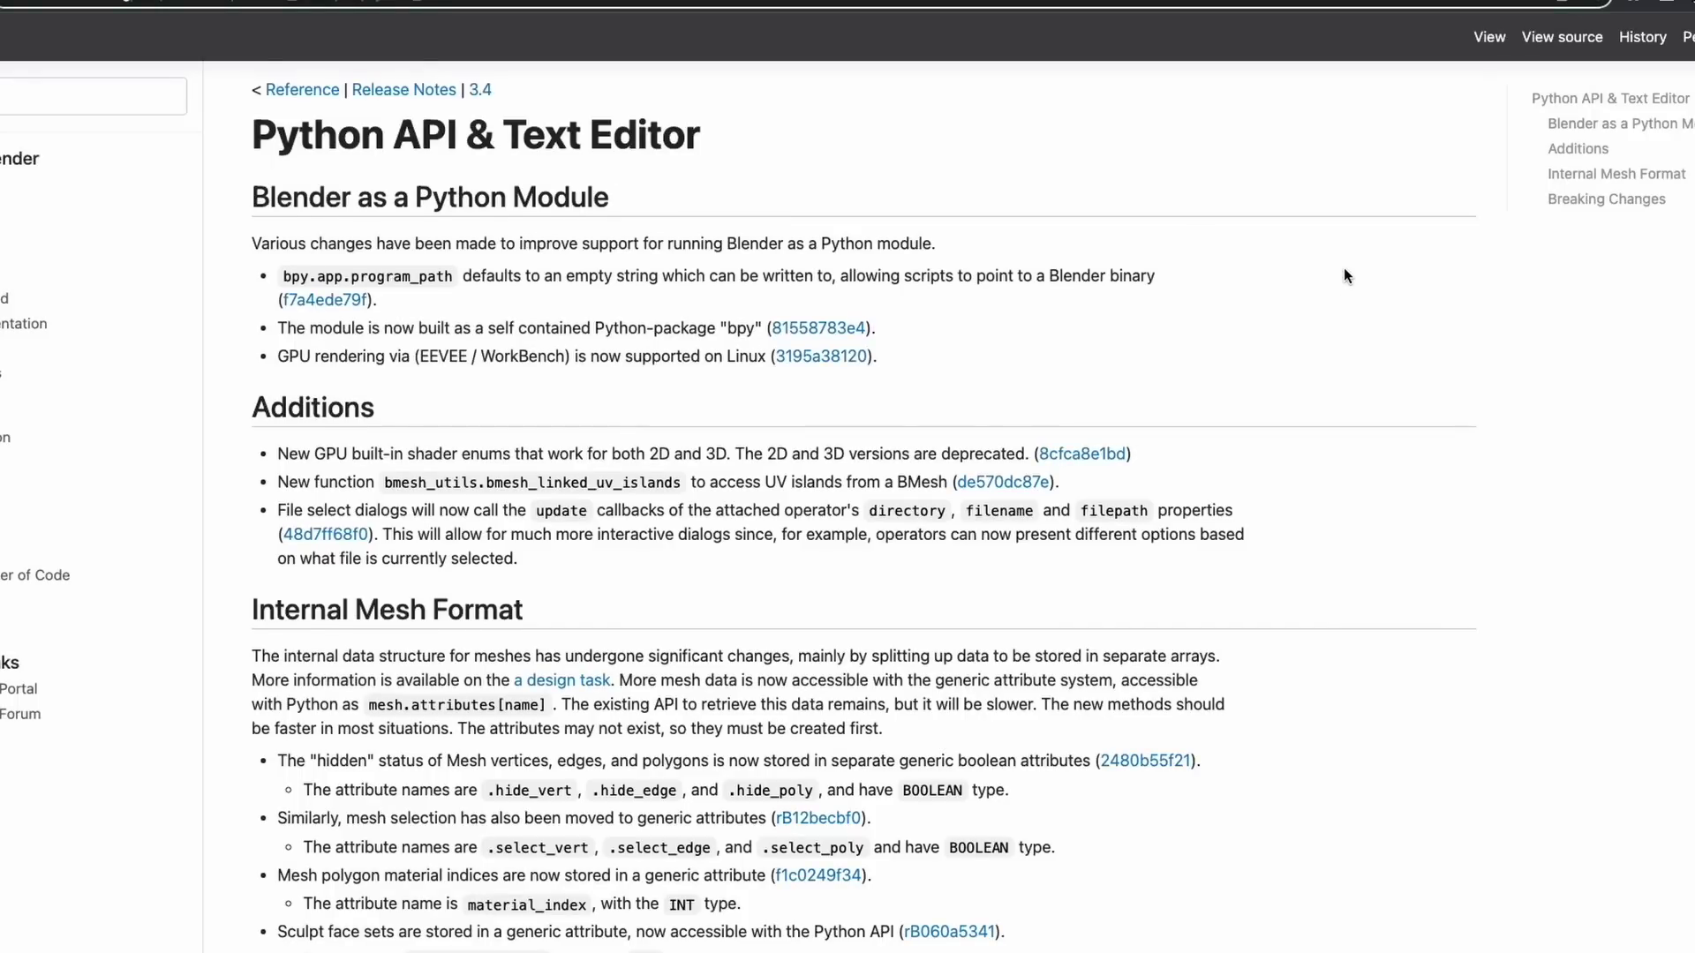
- Switch to the browser and read the 3.4 release notes on Python API & Text Editor and on Cycles path guiding
scroll(1346, 280, down, 5)
scroll(1345, 275, down, 5)
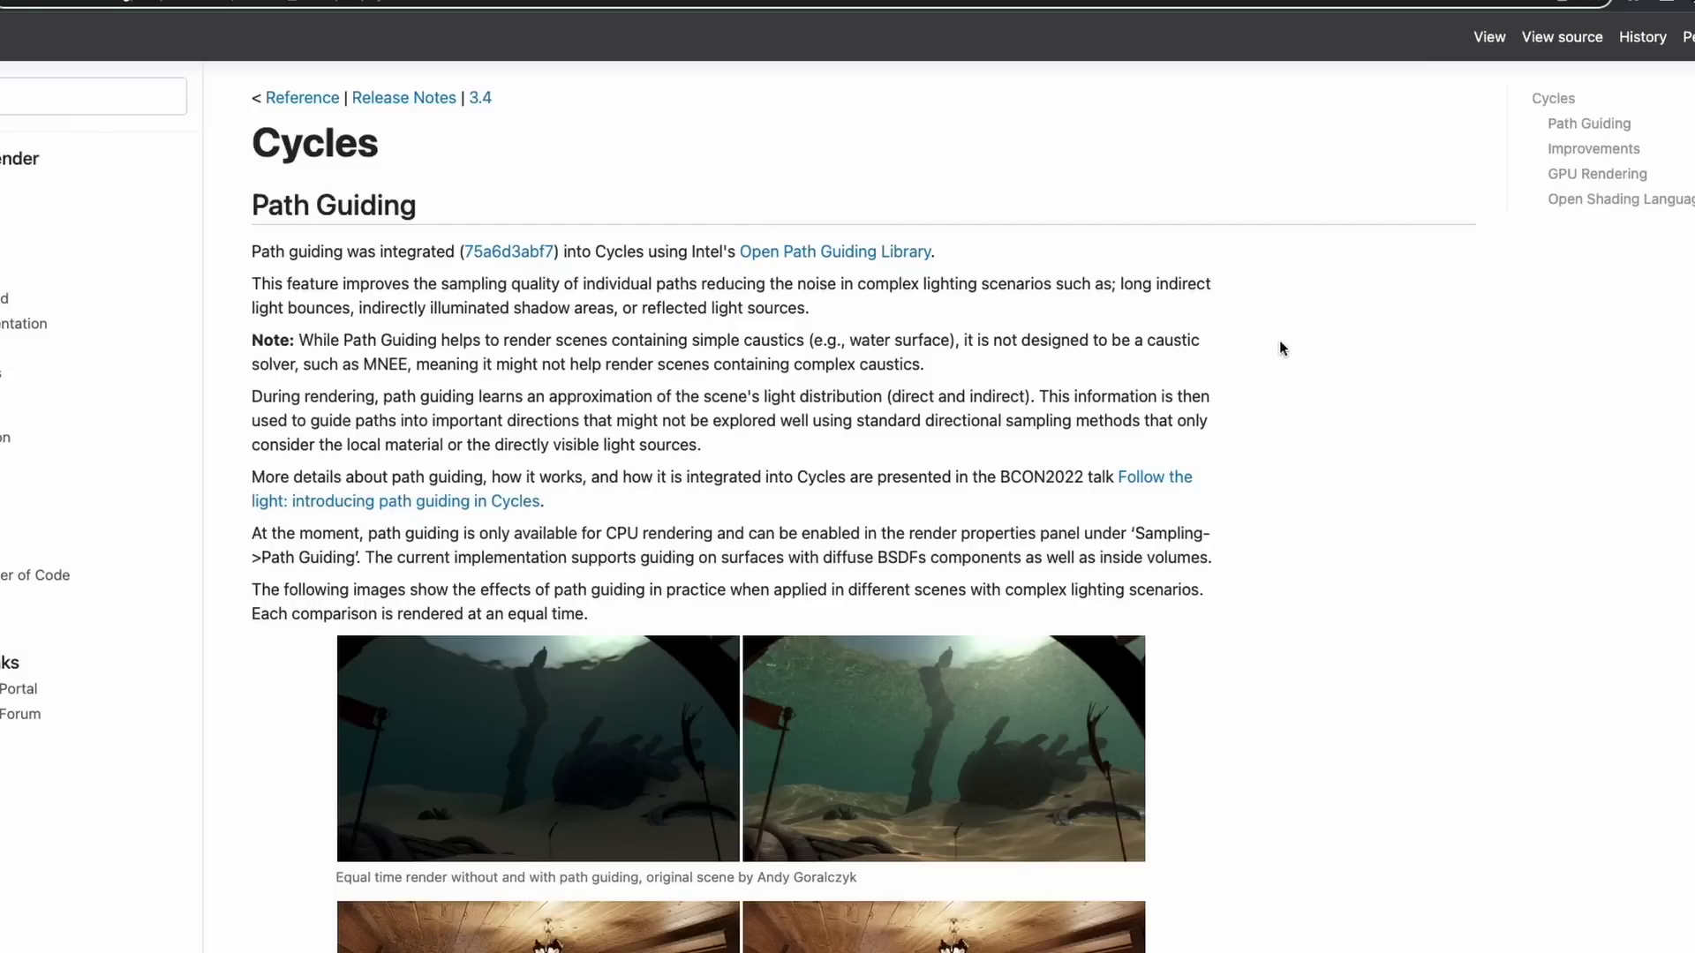
scroll(1291, 362, down, 2)
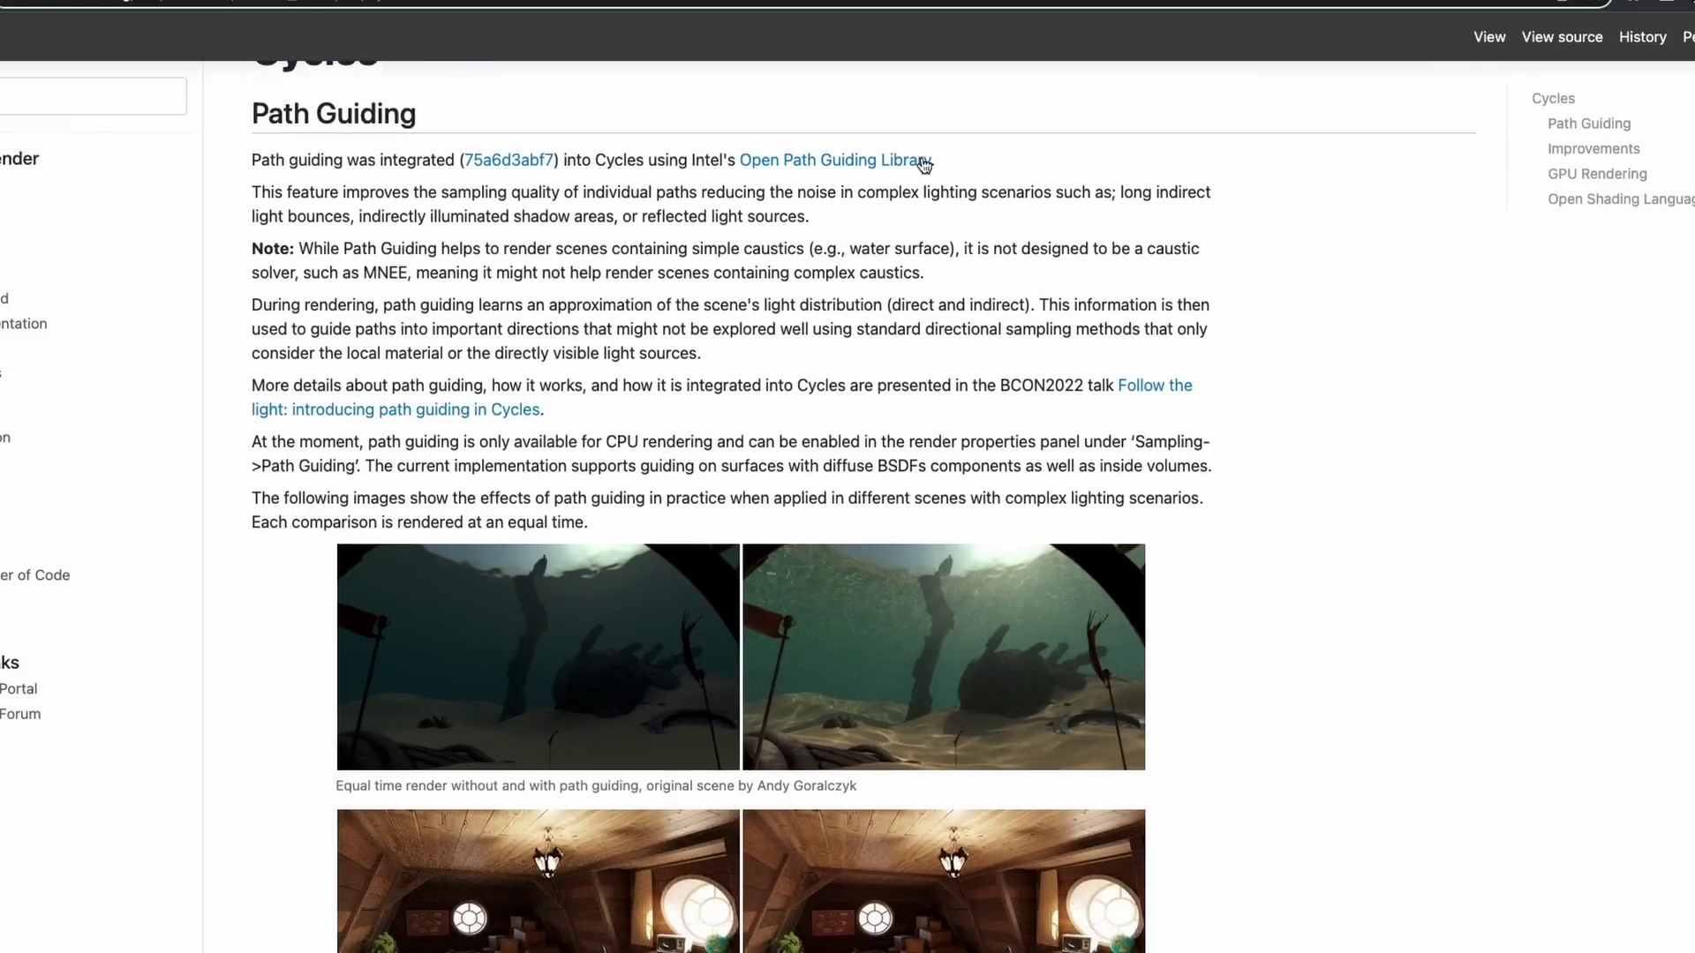
- Examine the equal-time comparison renders with and without path guiding in the Cycles release notes
scroll(1292, 315, down, 3)
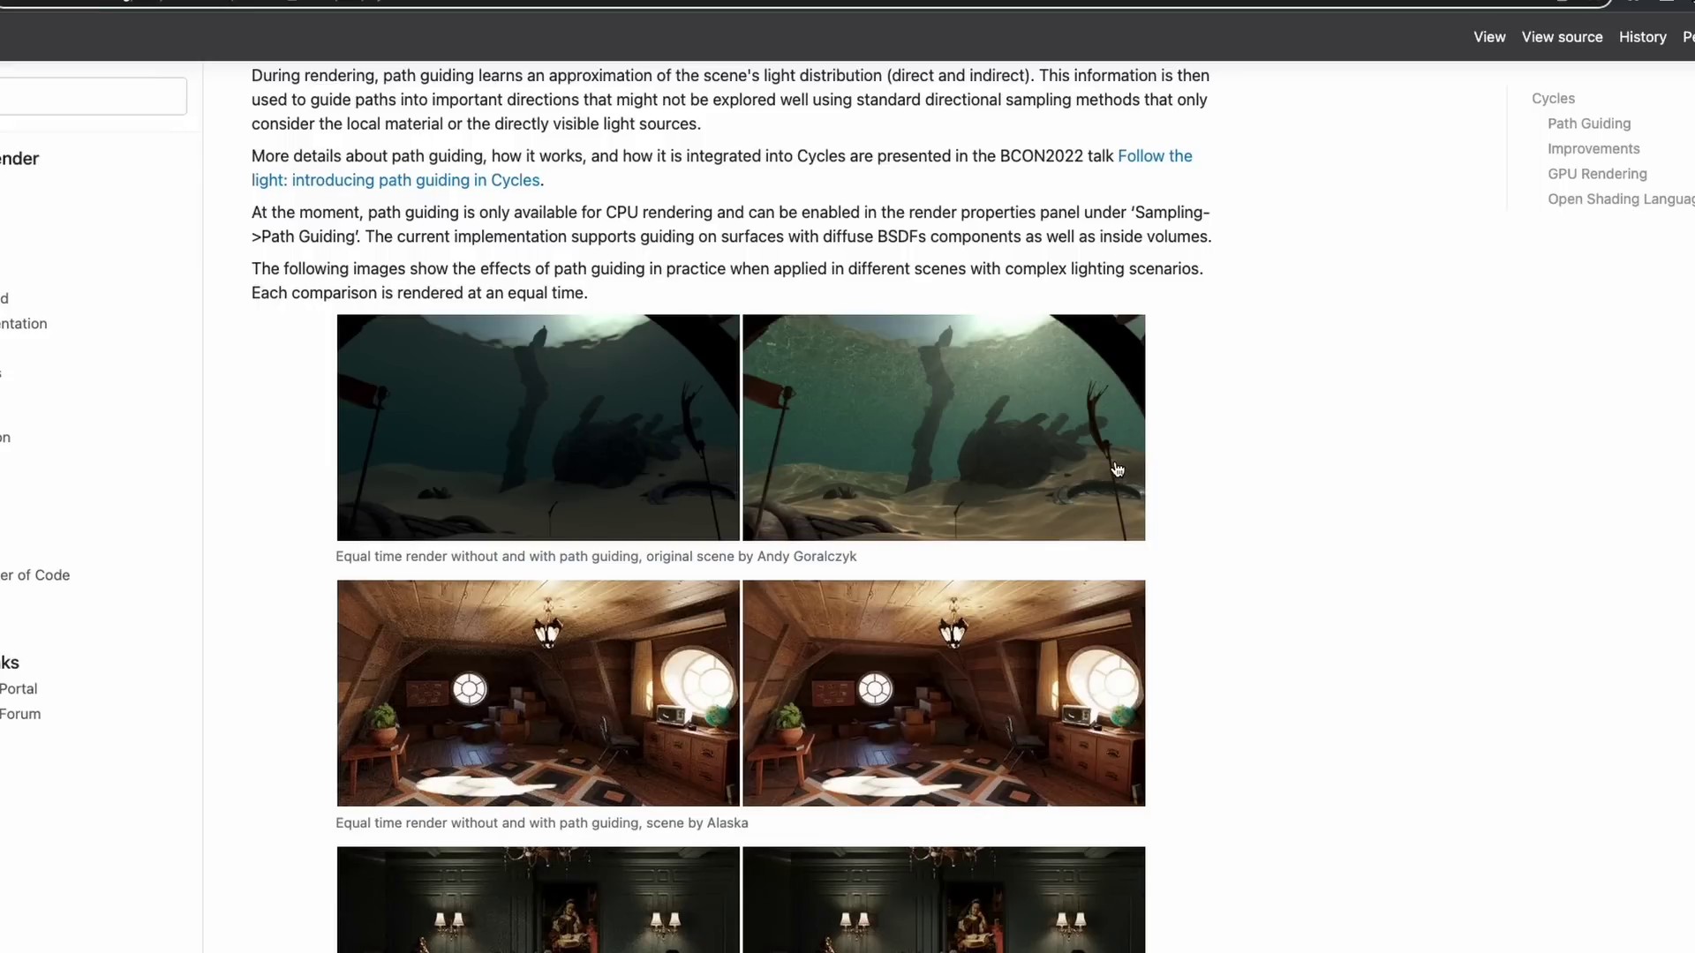
scroll(1174, 510, down, 4)
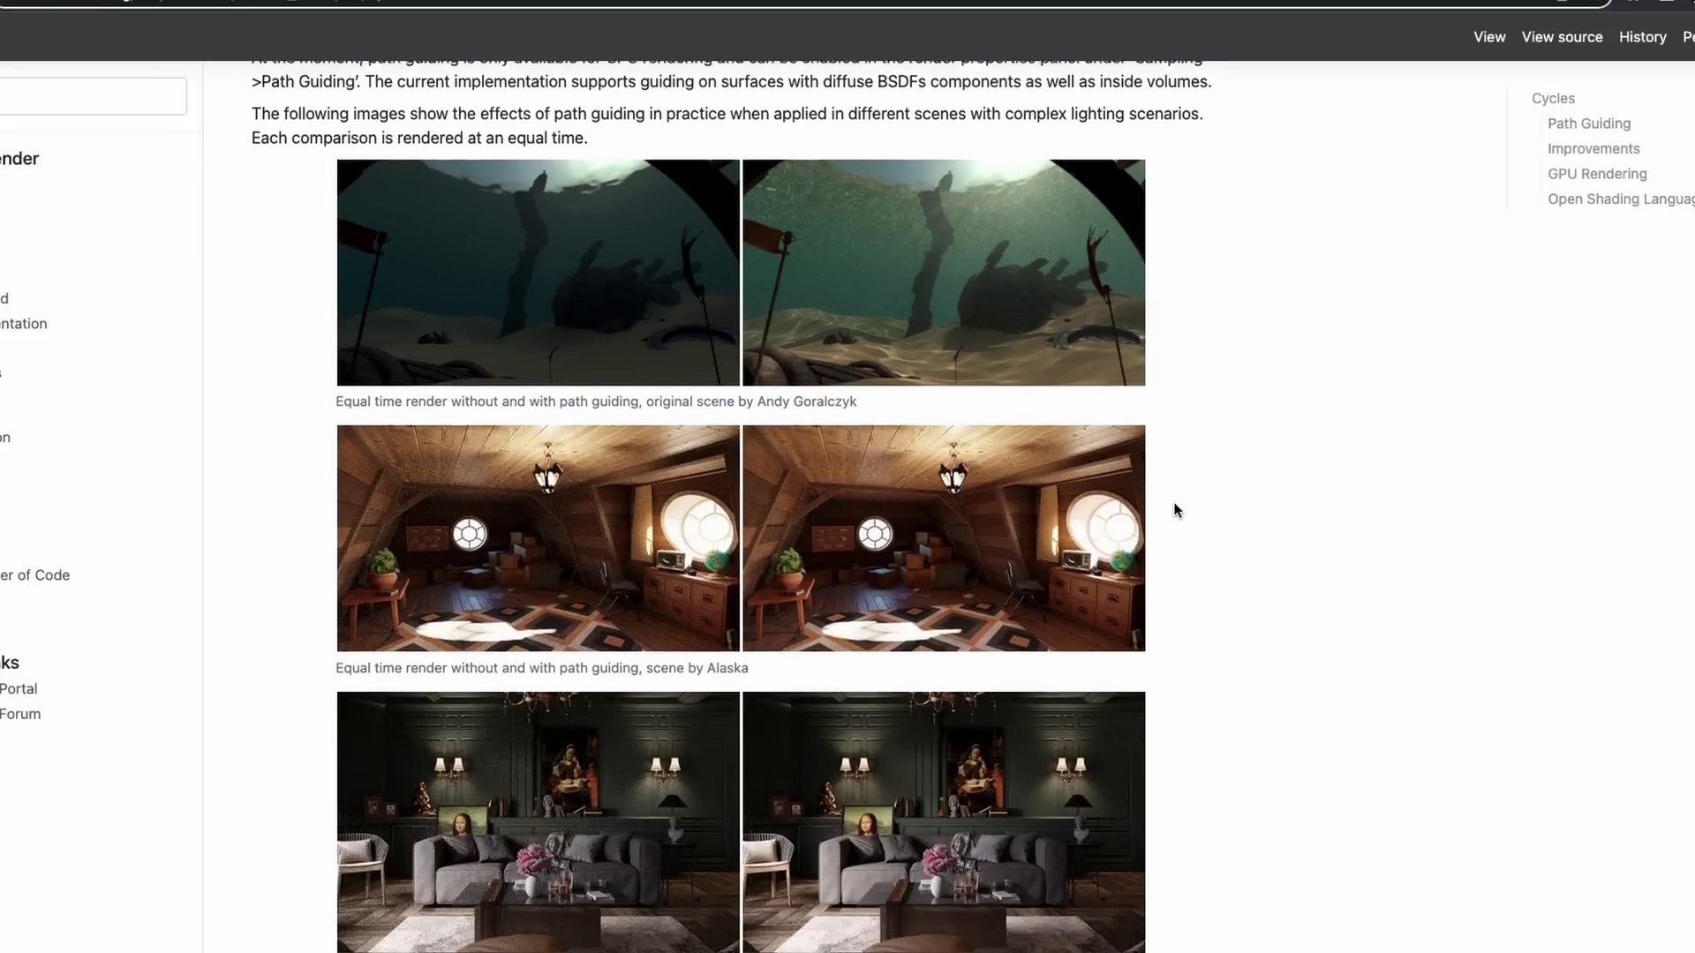
scroll(1174, 510, down, 5)
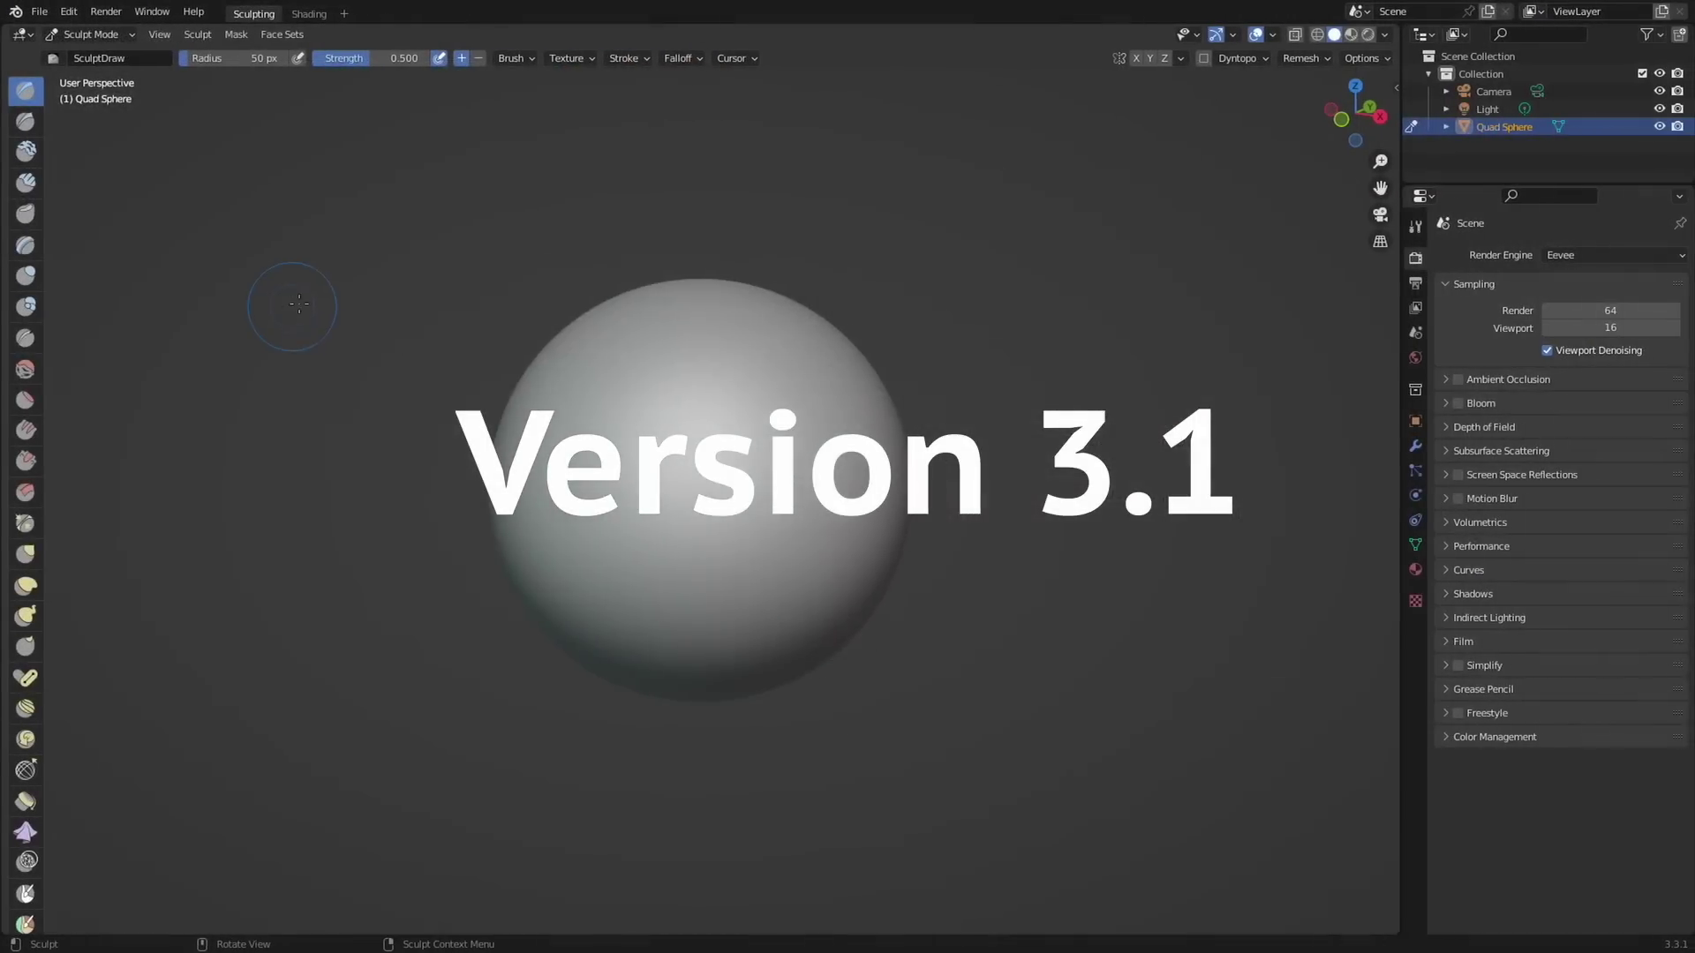
- Switch to Blender and review the sculpt brush settings, including the Mask brush's advanced auto-masking options
click(519, 62)
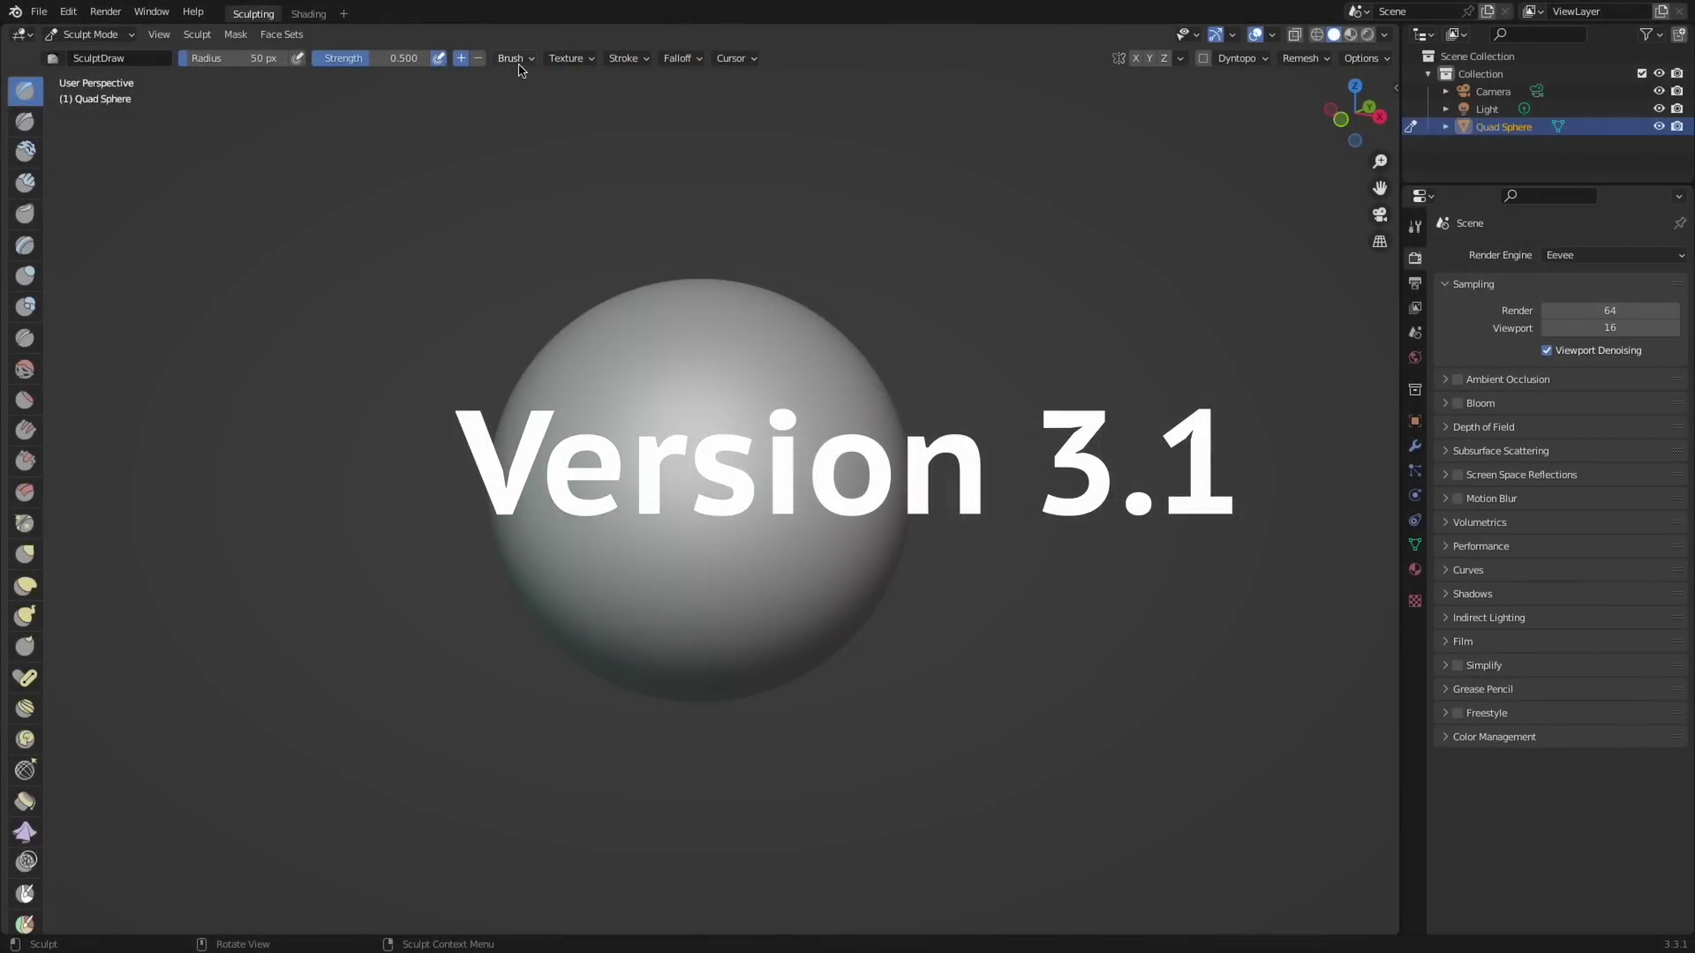
click(519, 60)
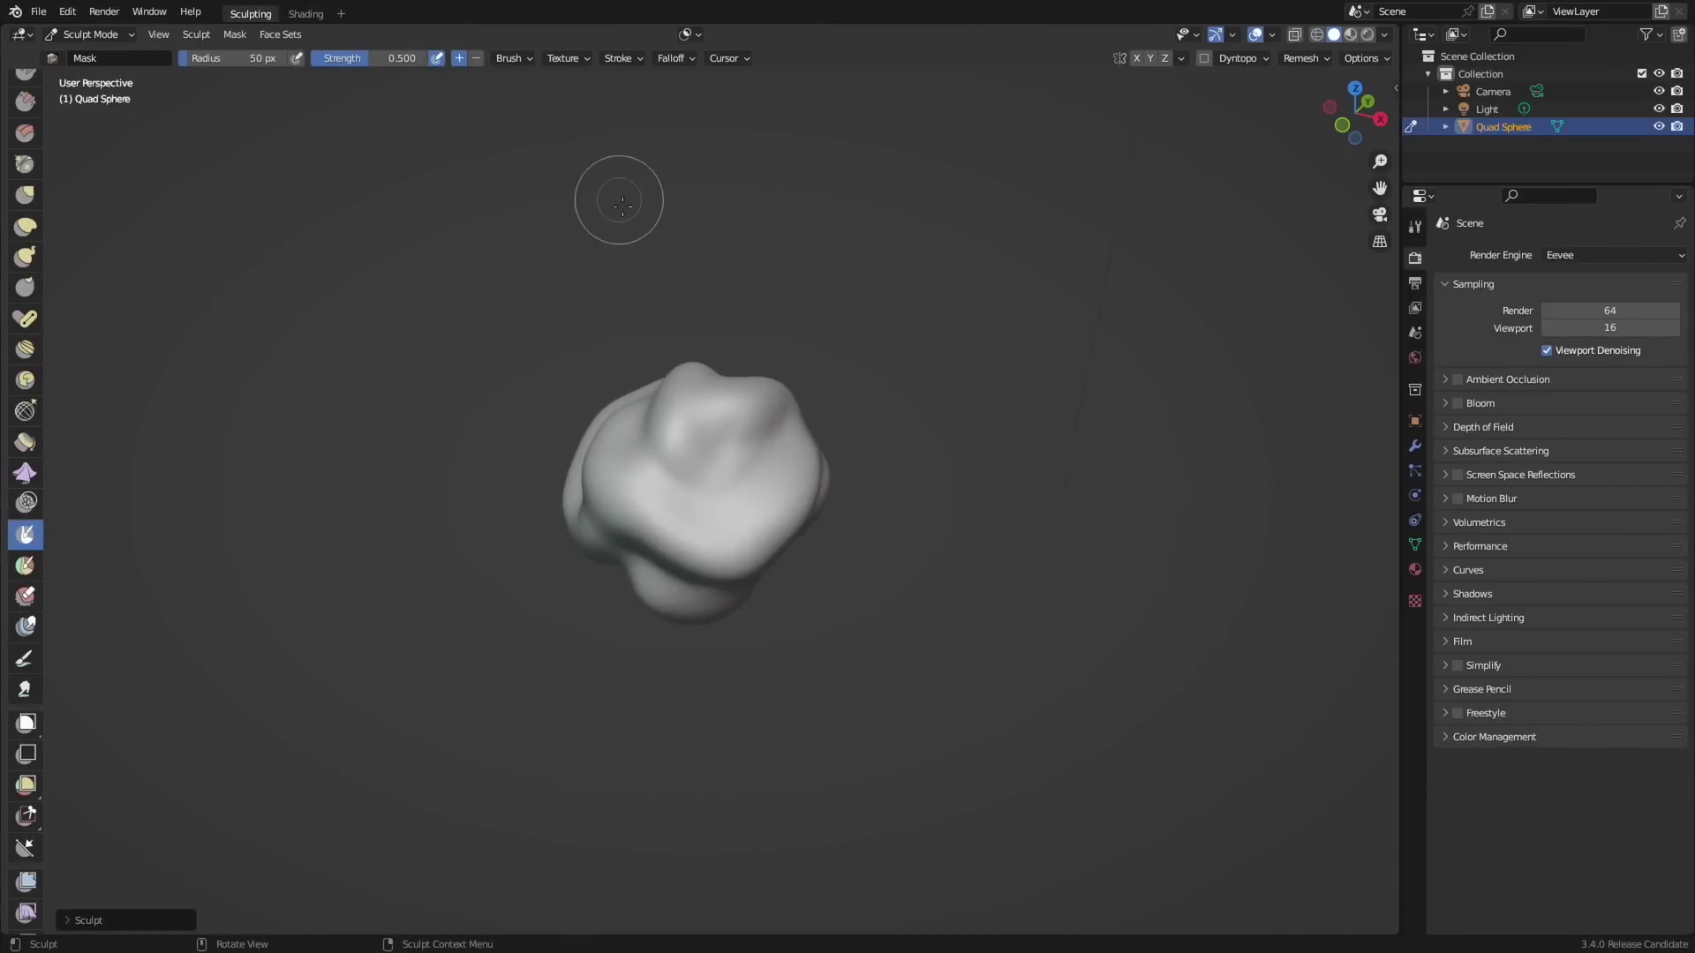
click(516, 59)
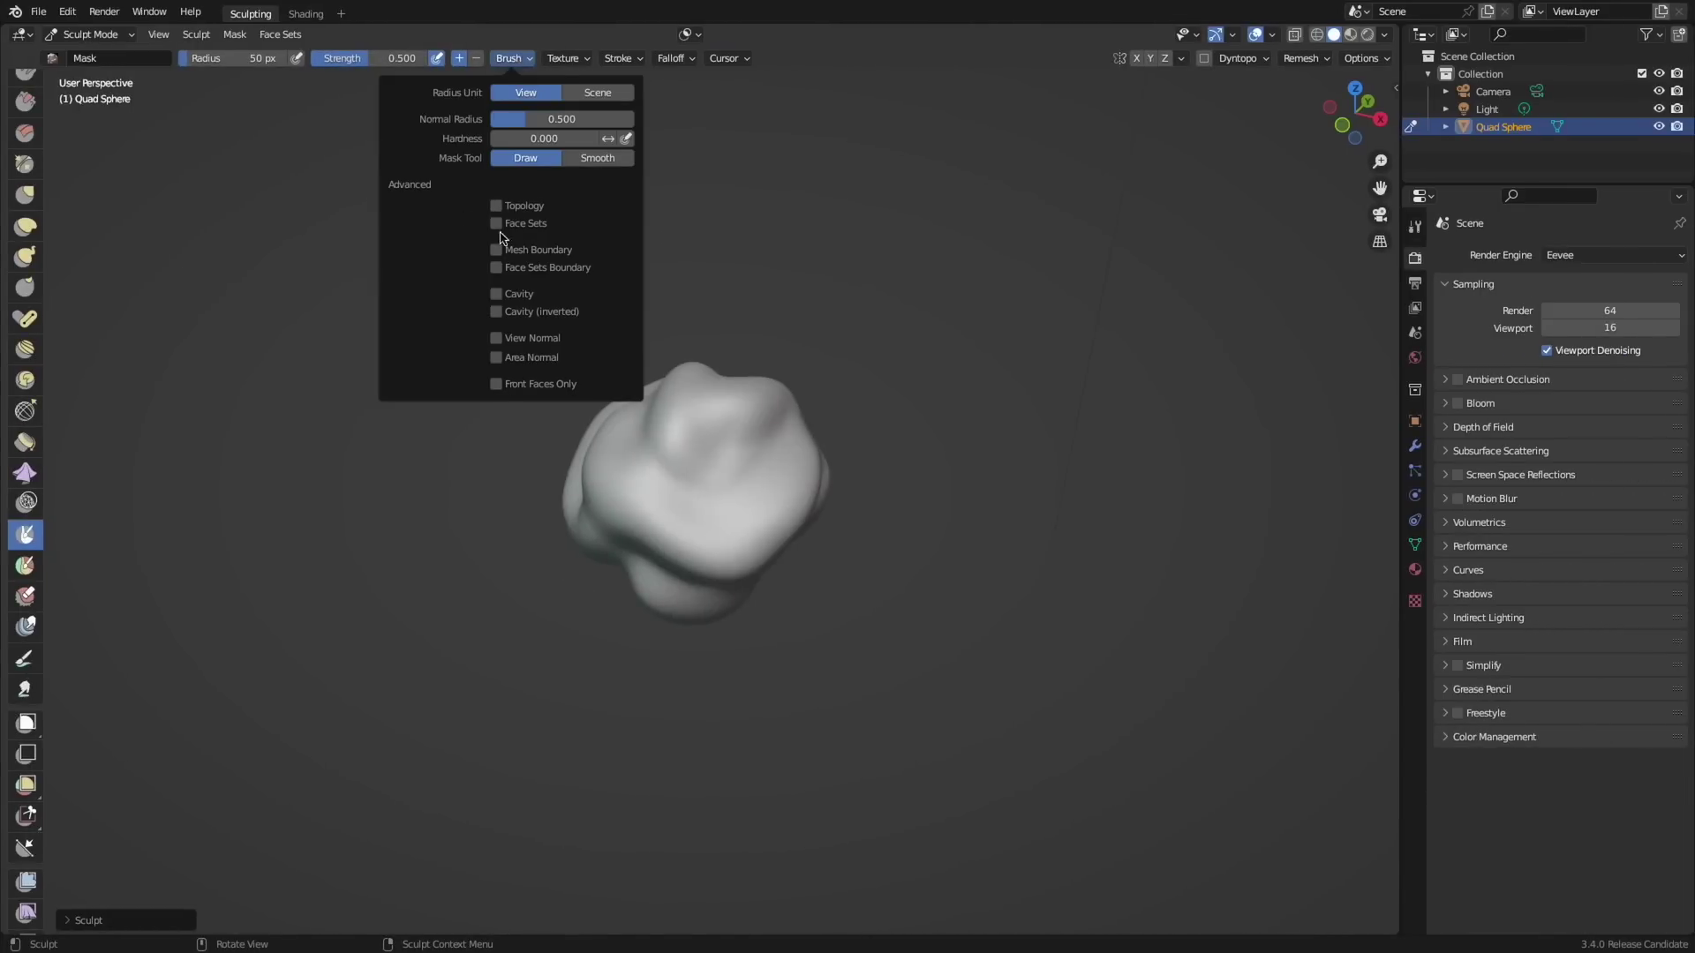
- Enable Cavity auto-masking, create a mask from it on the Quad Sphere and inspect the masked mesh from several sides
click(689, 34)
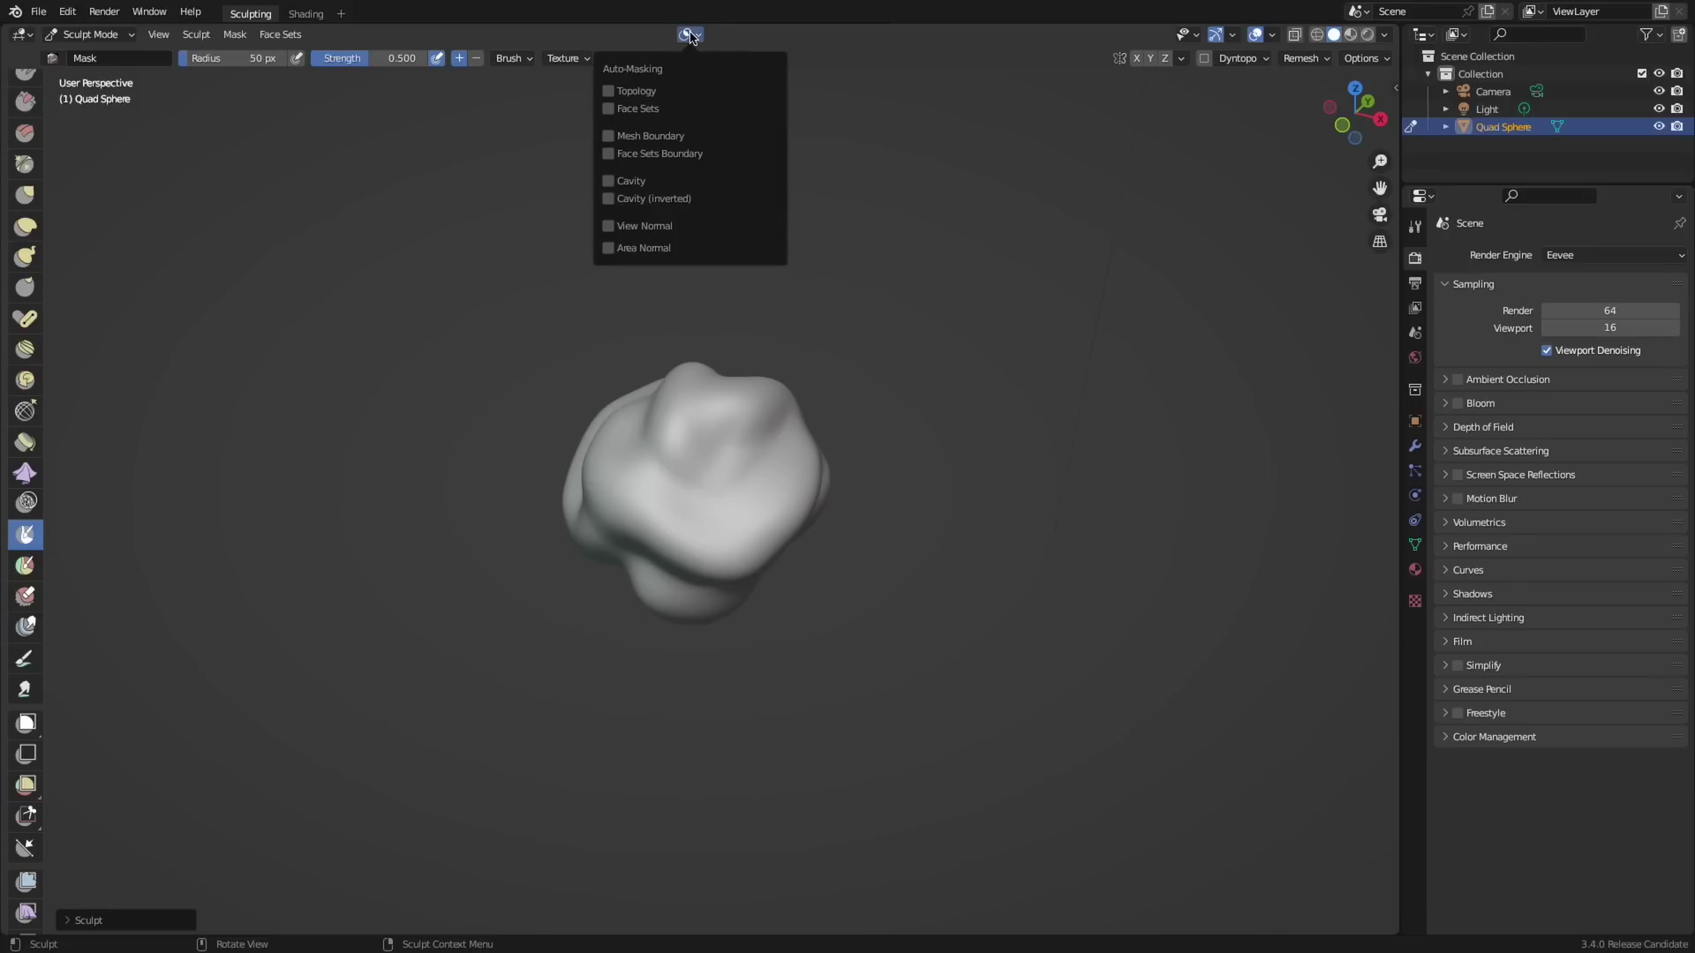
click(608, 181)
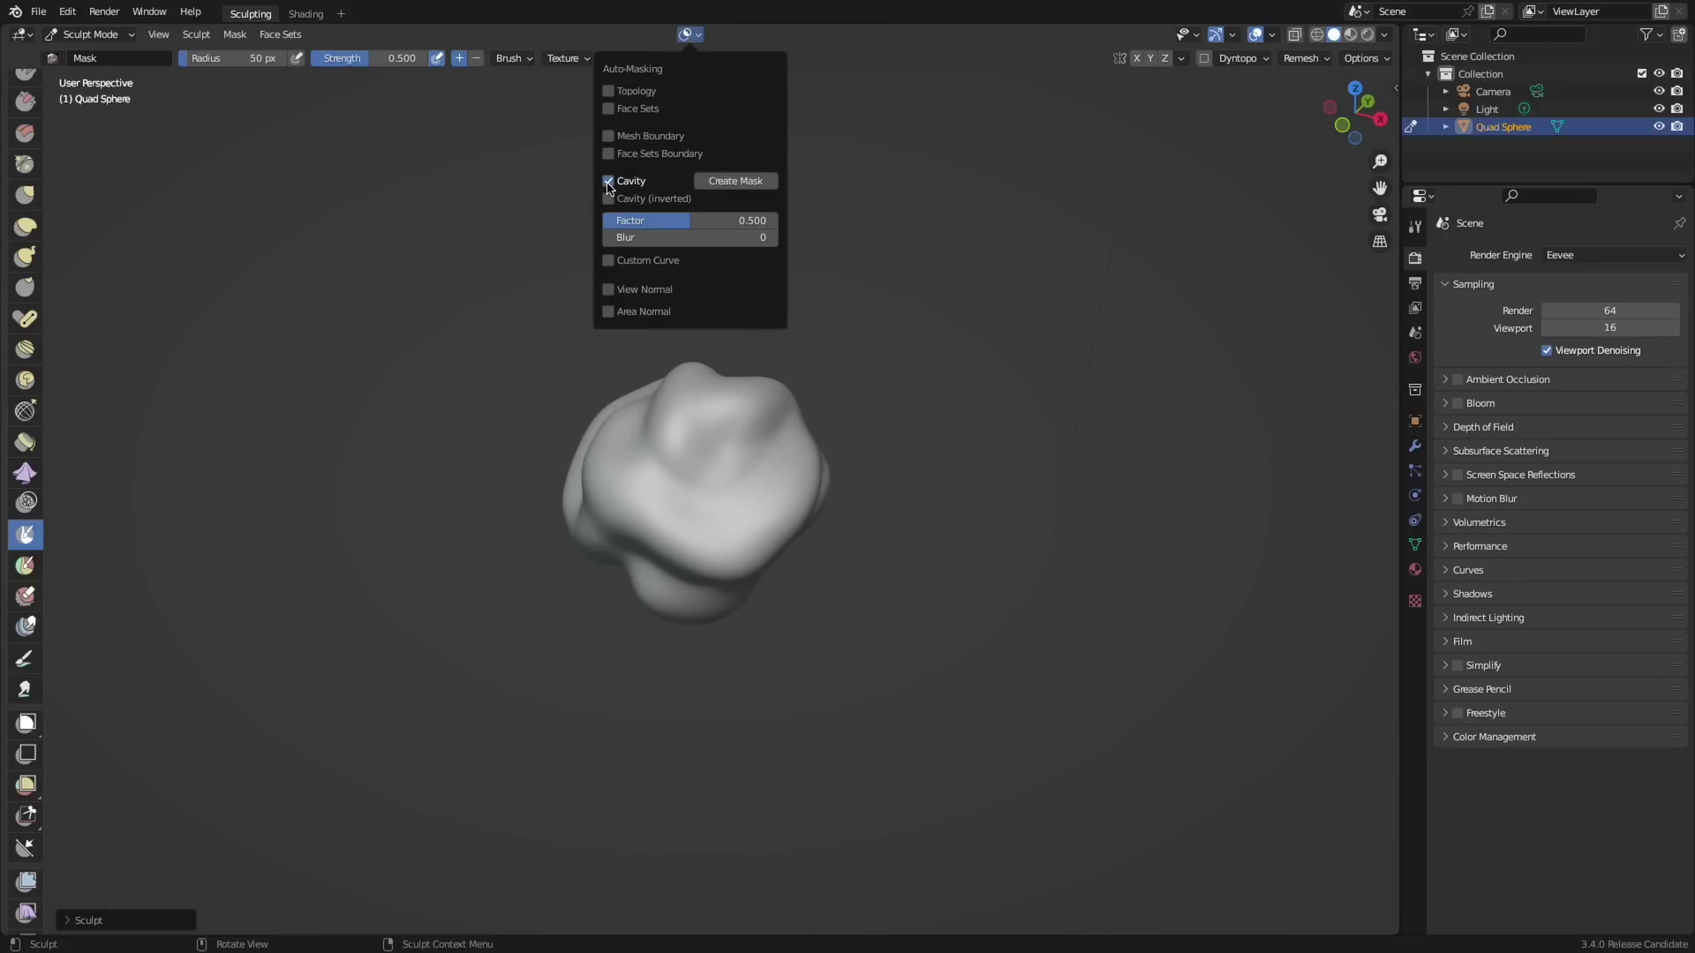
click(733, 183)
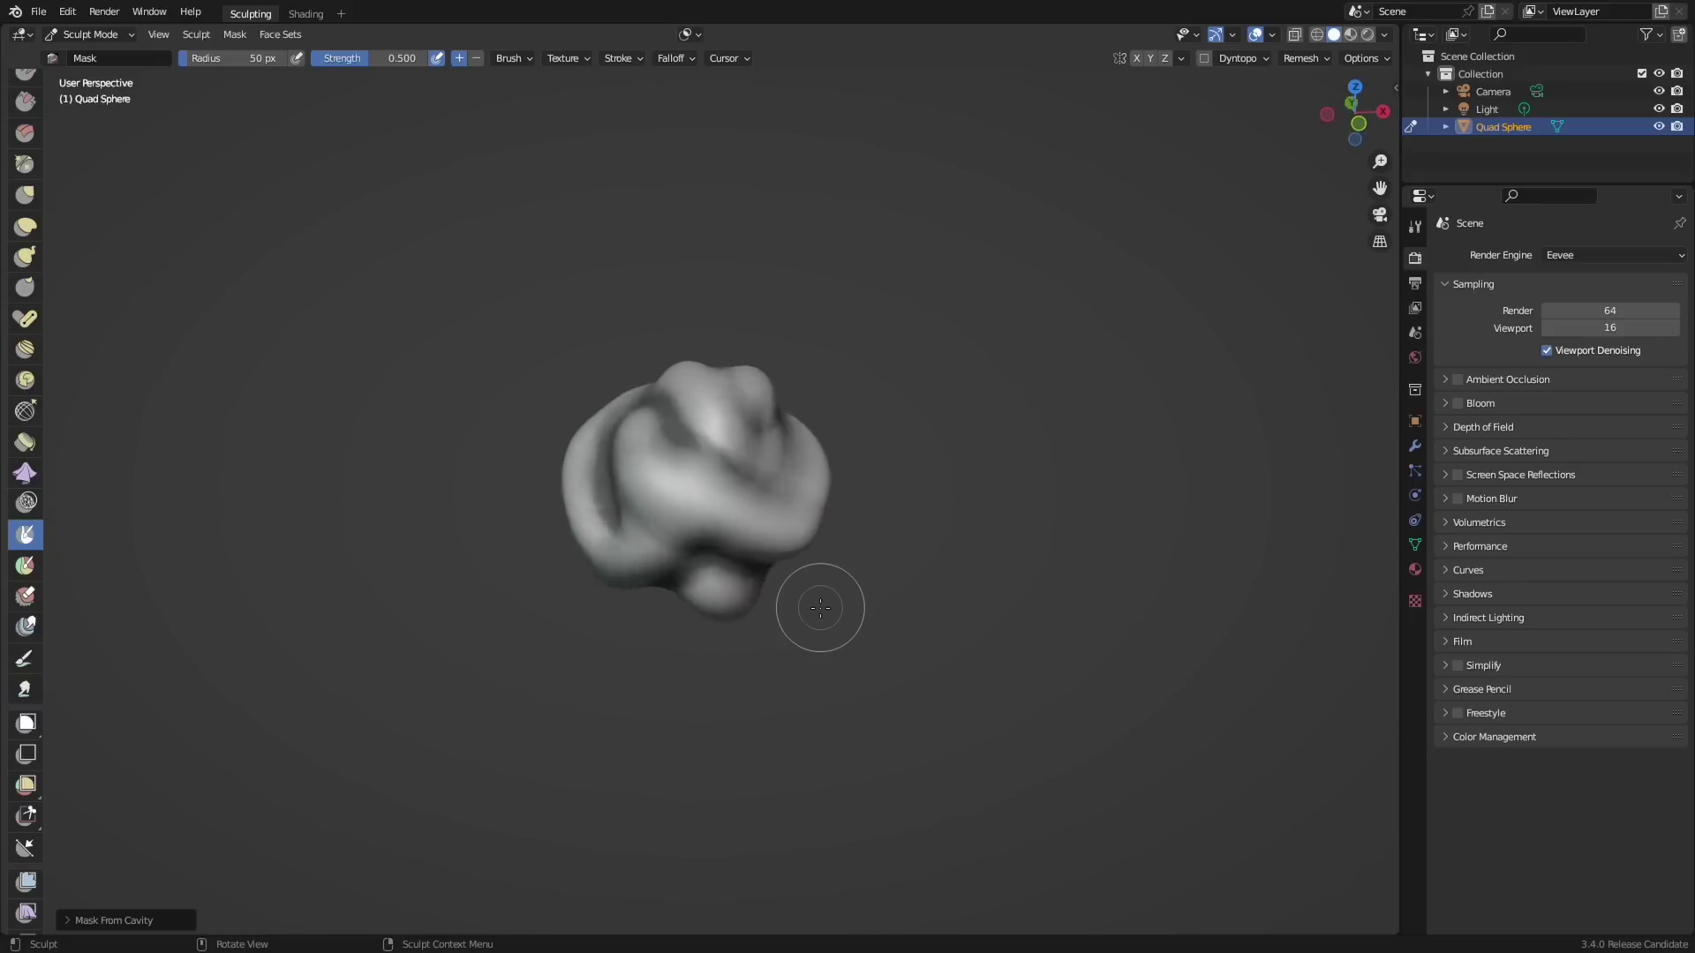
middle_drag(820, 608, 819, 607)
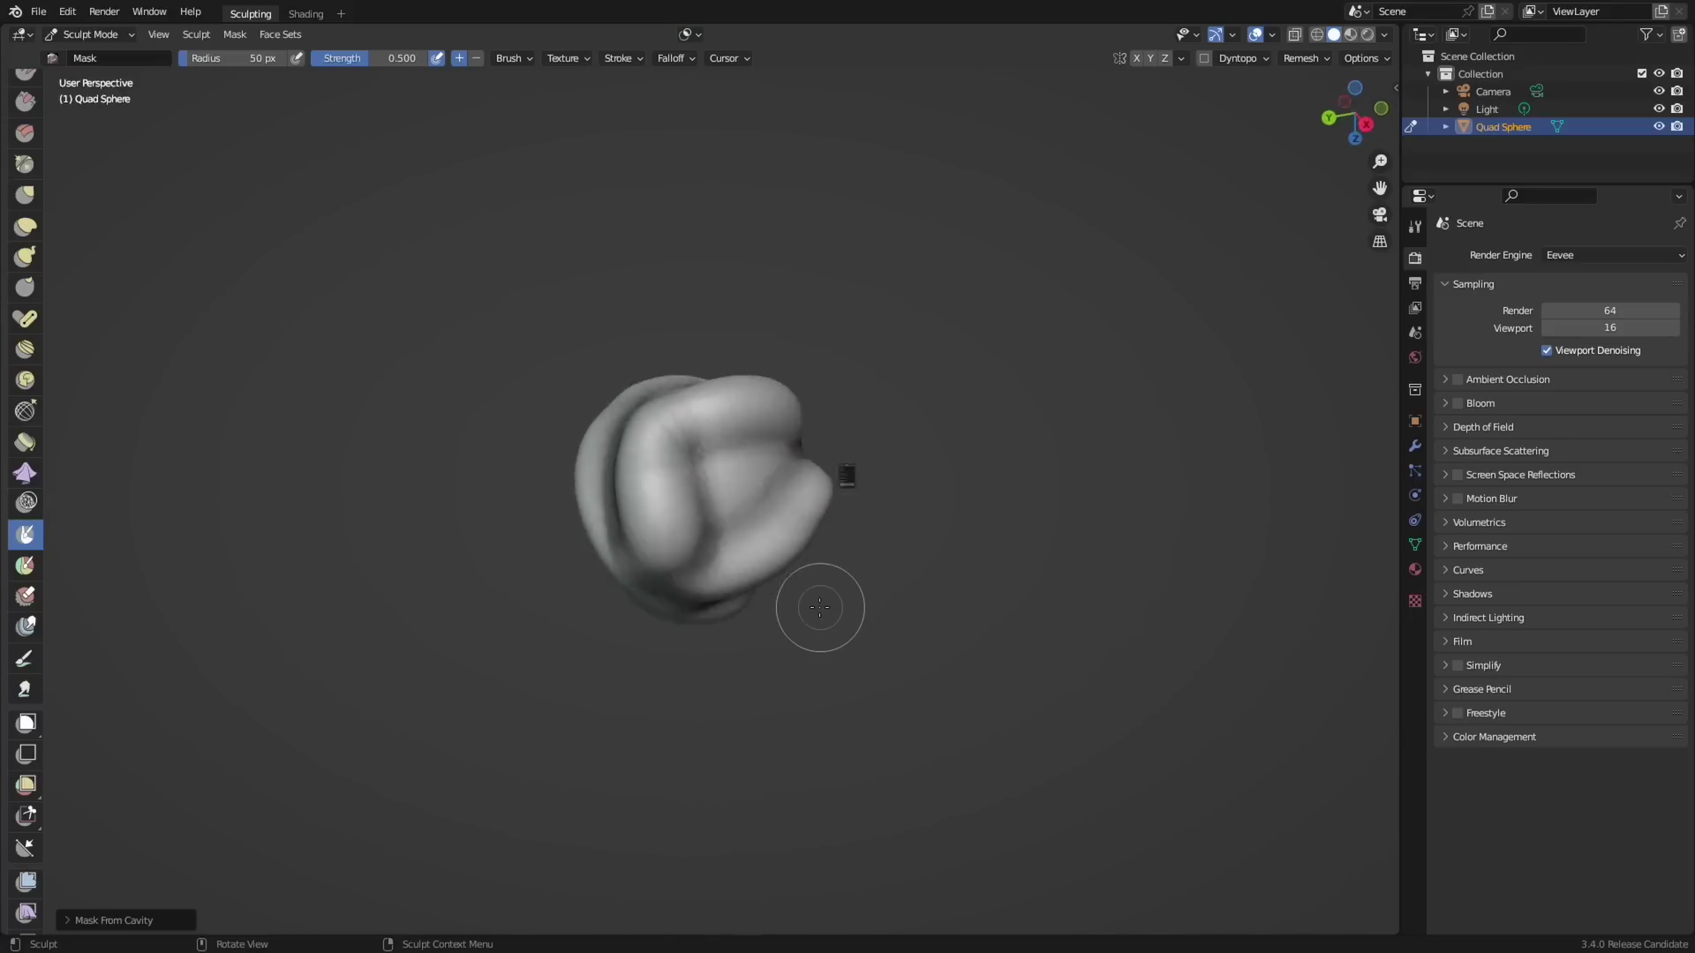
key(alt+a)
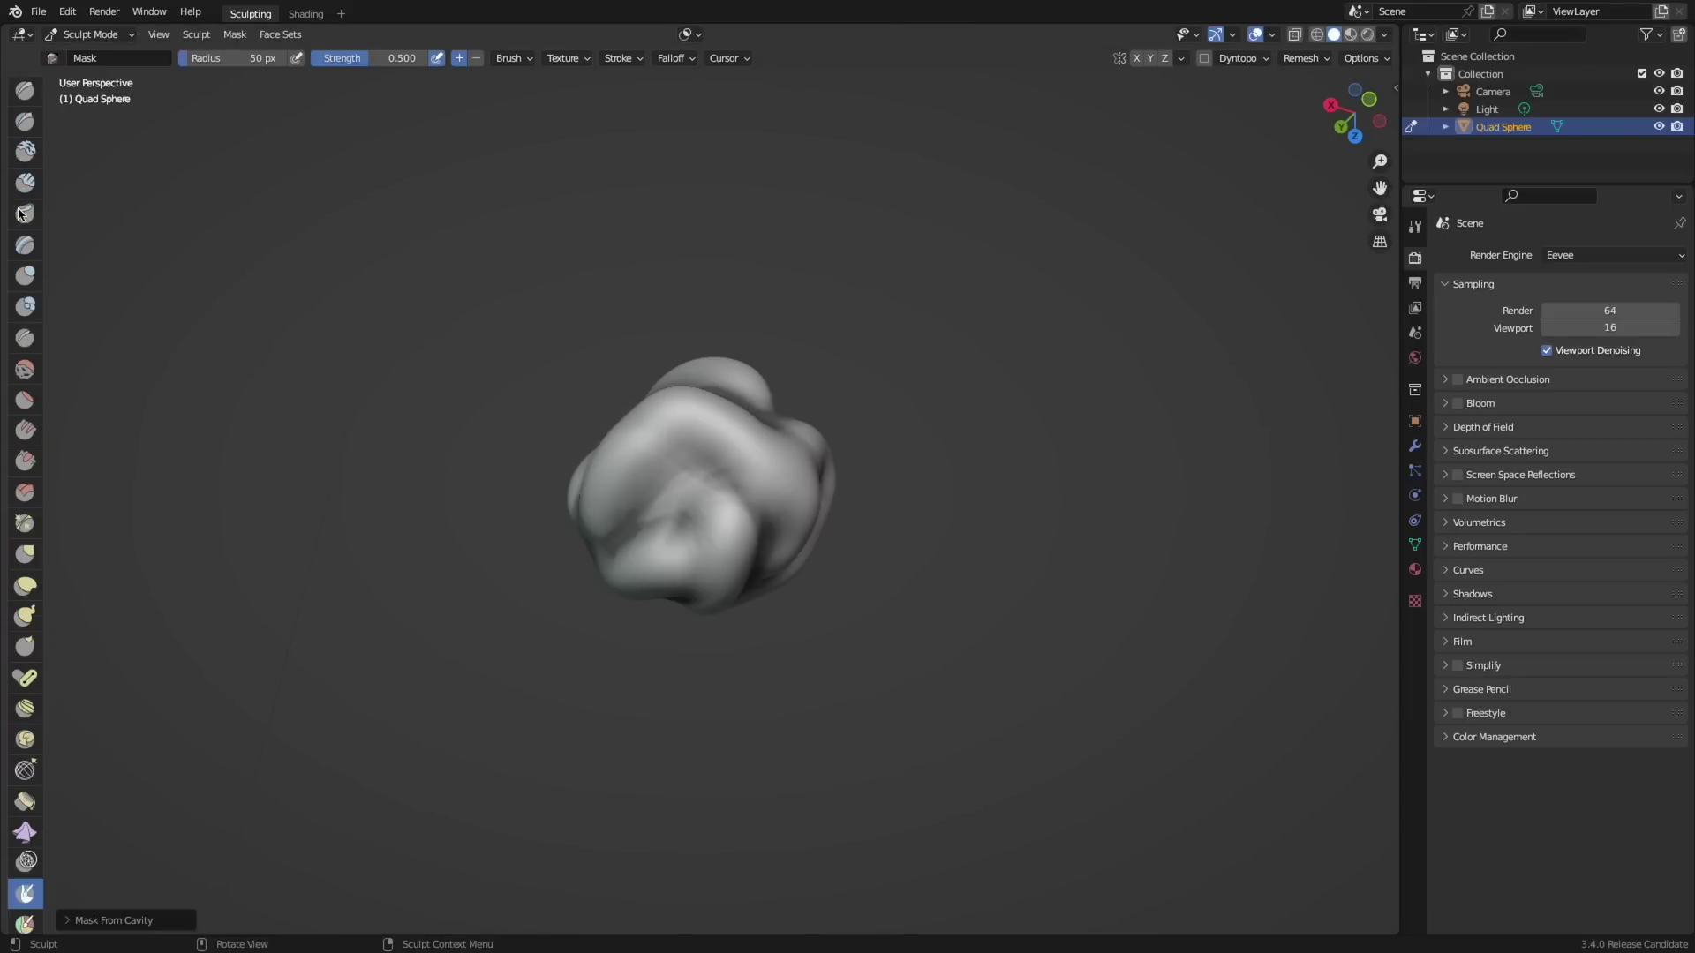
- Sculpt strokes over the masked Quad Sphere from several sides with the SculptDraw brush, smoothing some areas
shift+drag(793, 510, 563, 472)
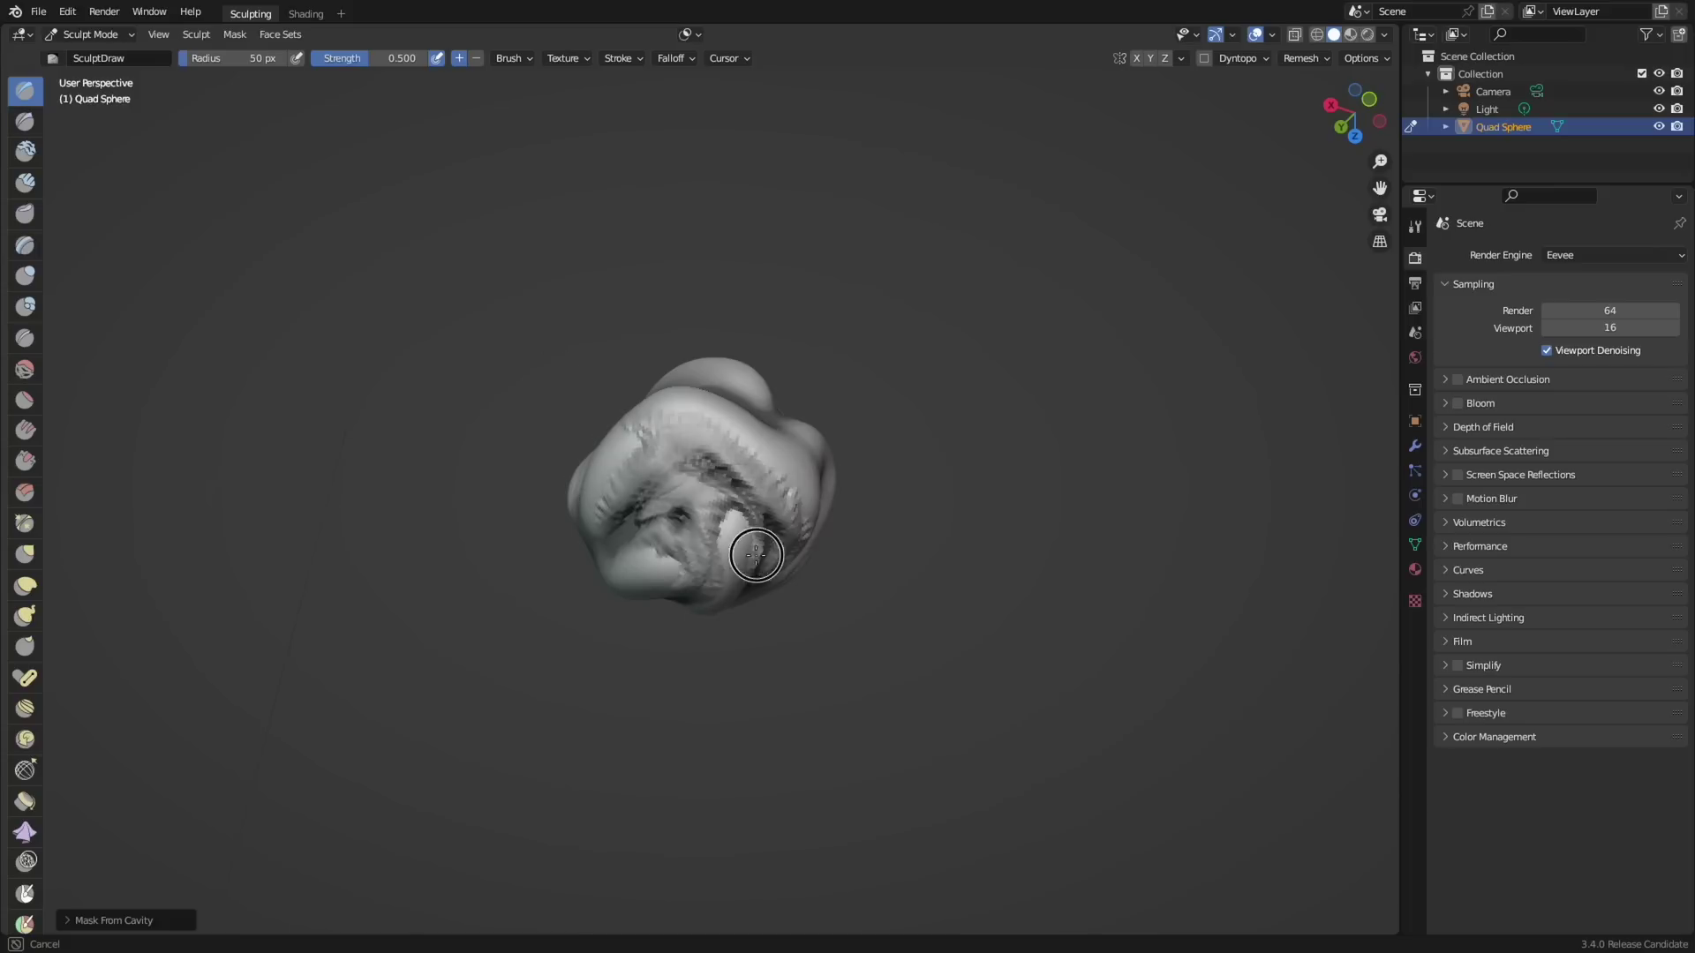
shift+drag(645, 567, 718, 651)
middle_drag(718, 650, 727, 647)
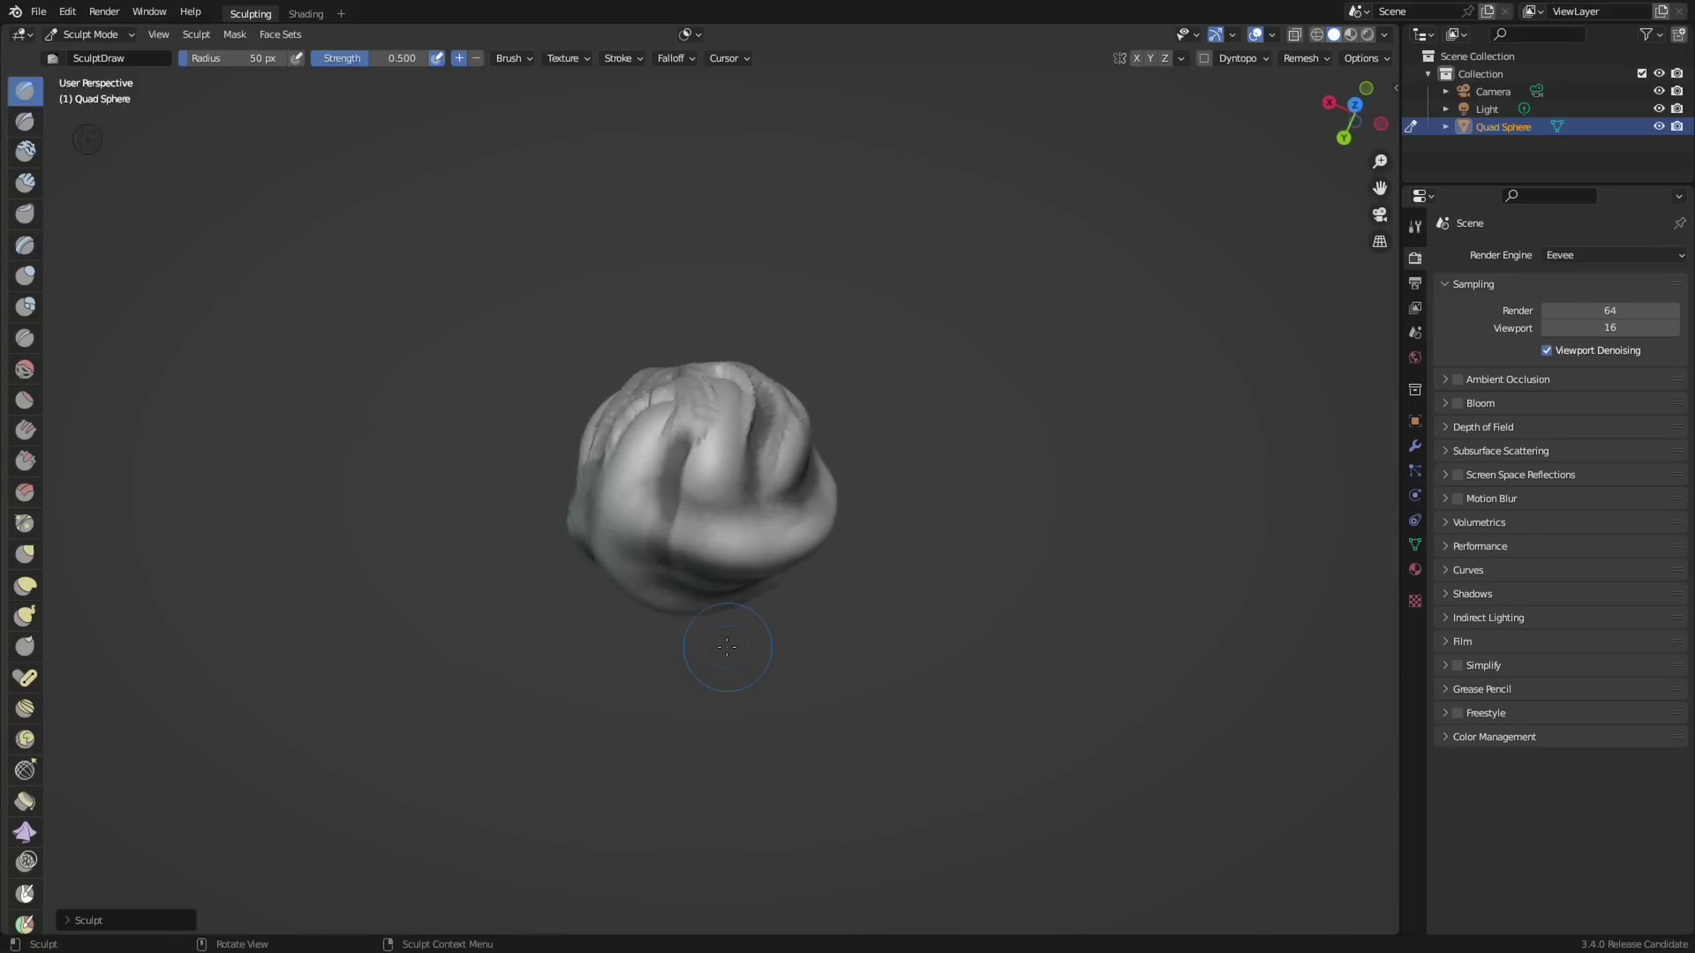
middle_drag(772, 553, 687, 474)
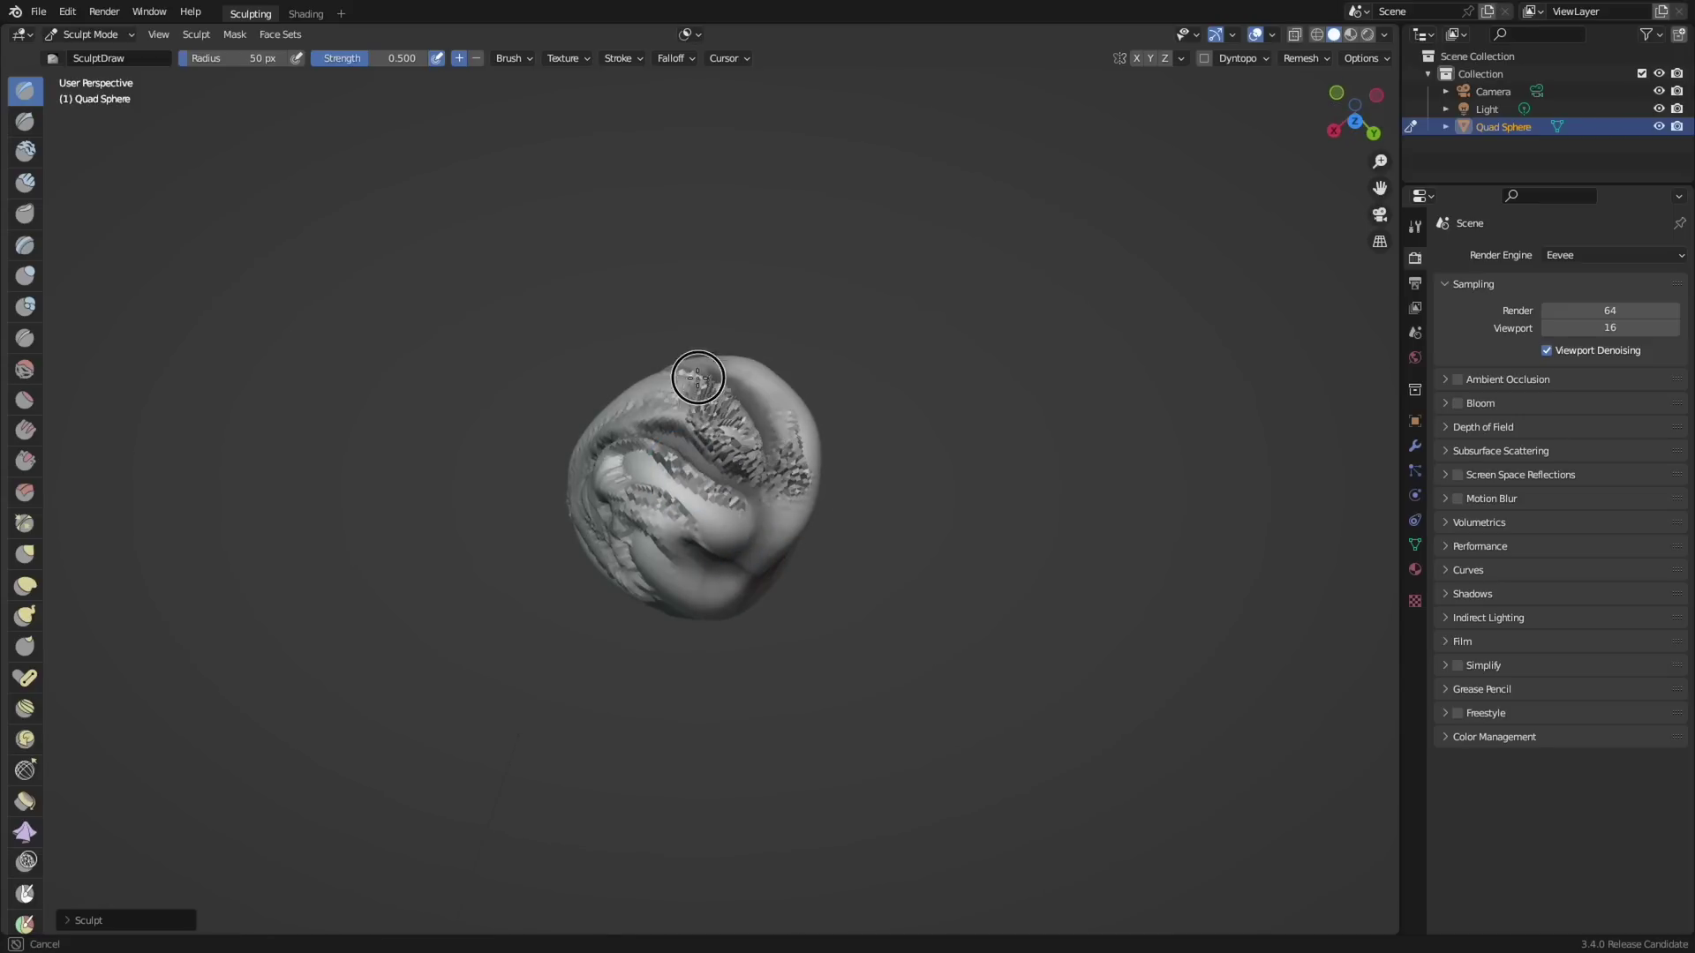
middle_drag(718, 386, 762, 404)
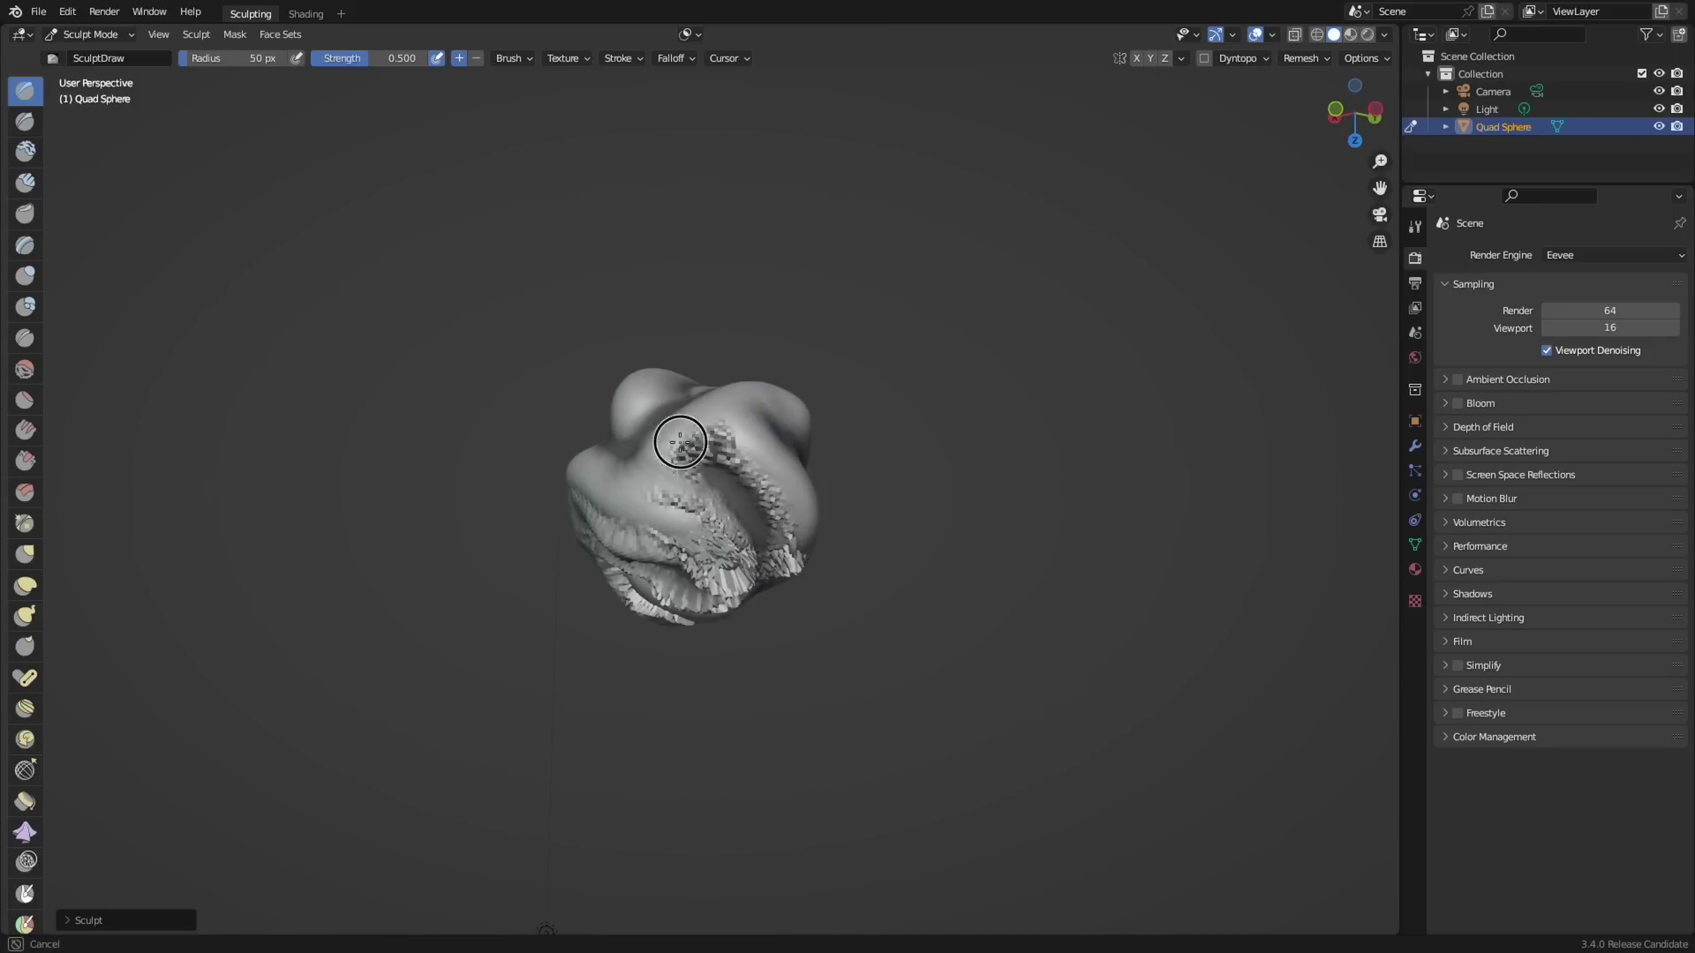
middle_drag(647, 475, 746, 523)
mouse_move(653, 480)
mouse_down()
mouse_move(725, 480)
mouse_move(664, 492)
mouse_move(679, 438)
mouse_up()
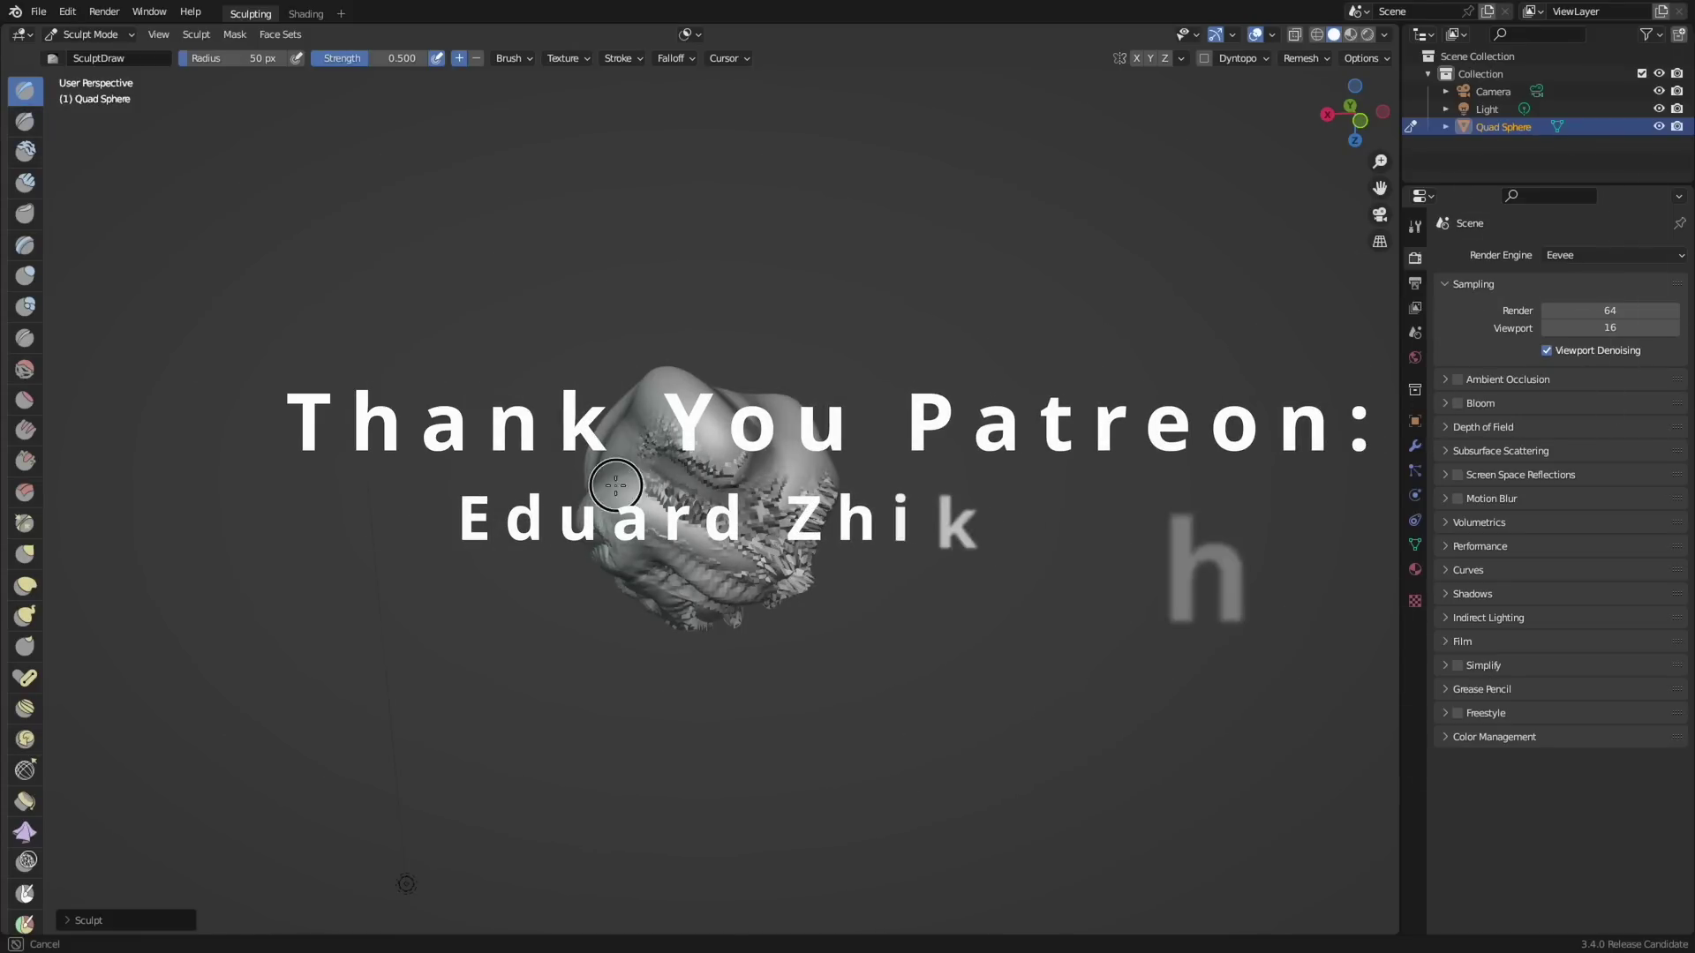